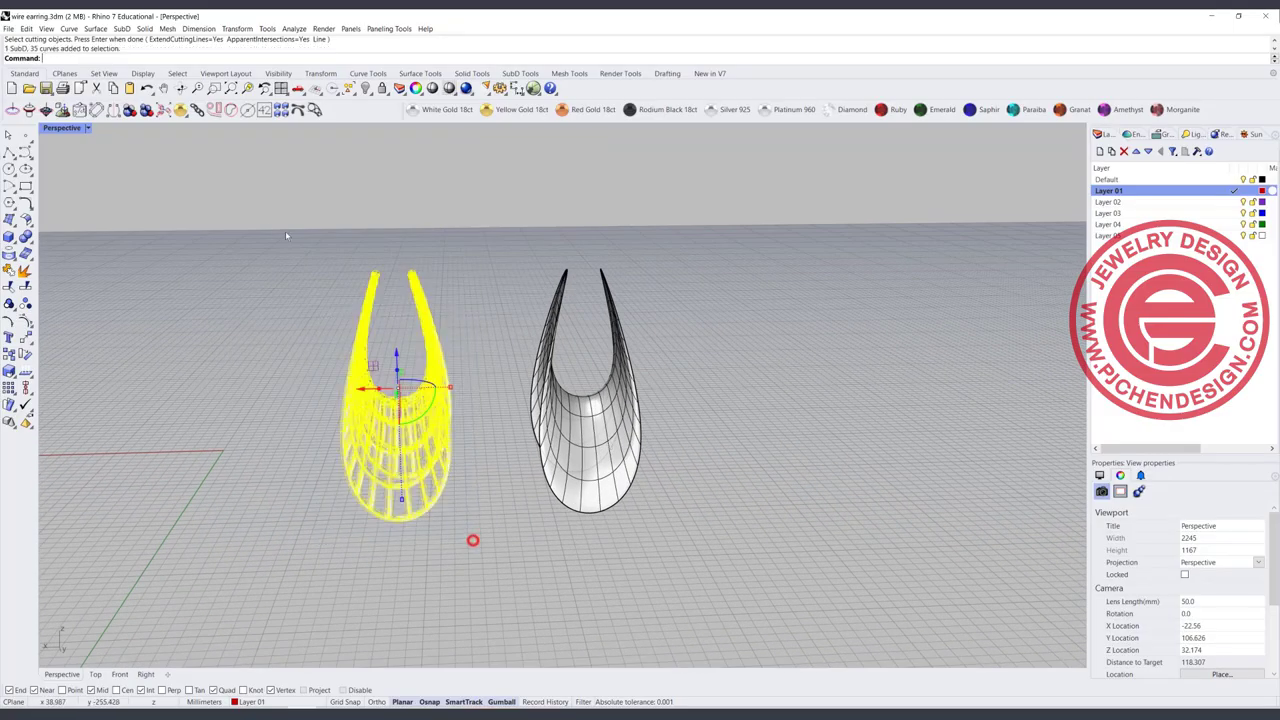
# Step: Hide the selected wire earring and turn off the Default layer that holds the remaining reference surface
pyautogui.click(367, 88)
pyautogui.scroll(5, 643, 408)
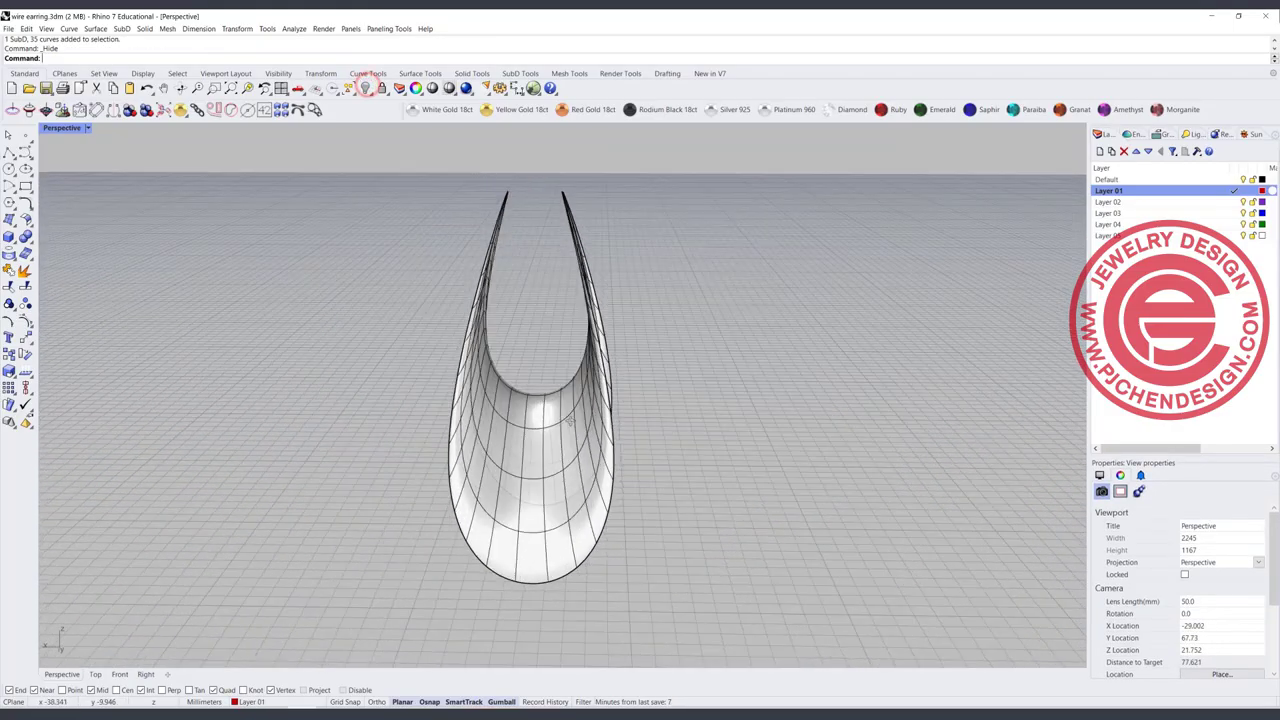
pyautogui.moveTo(643, 408); pyautogui.dragTo(575, 362, button='right')
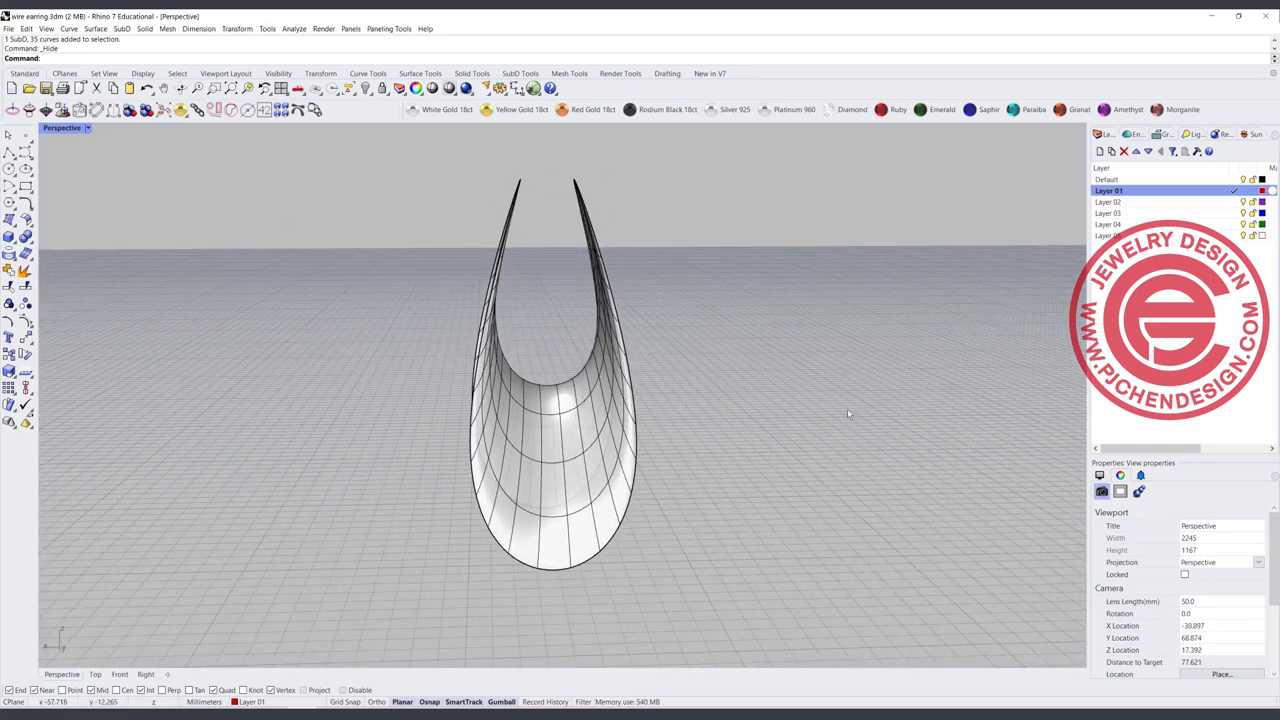
pyautogui.moveTo(848, 413); pyautogui.dragTo(668, 409, button='right')
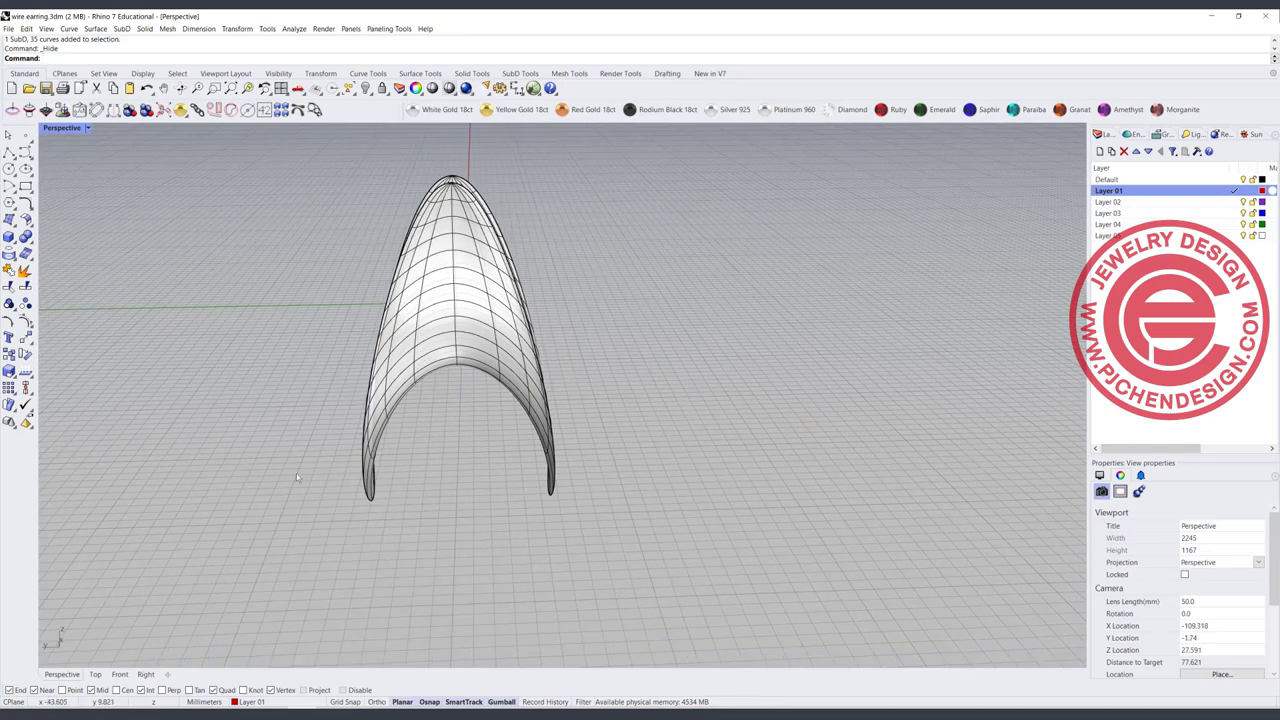
pyautogui.moveTo(395, 440); pyautogui.dragTo(425, 445, button='right')
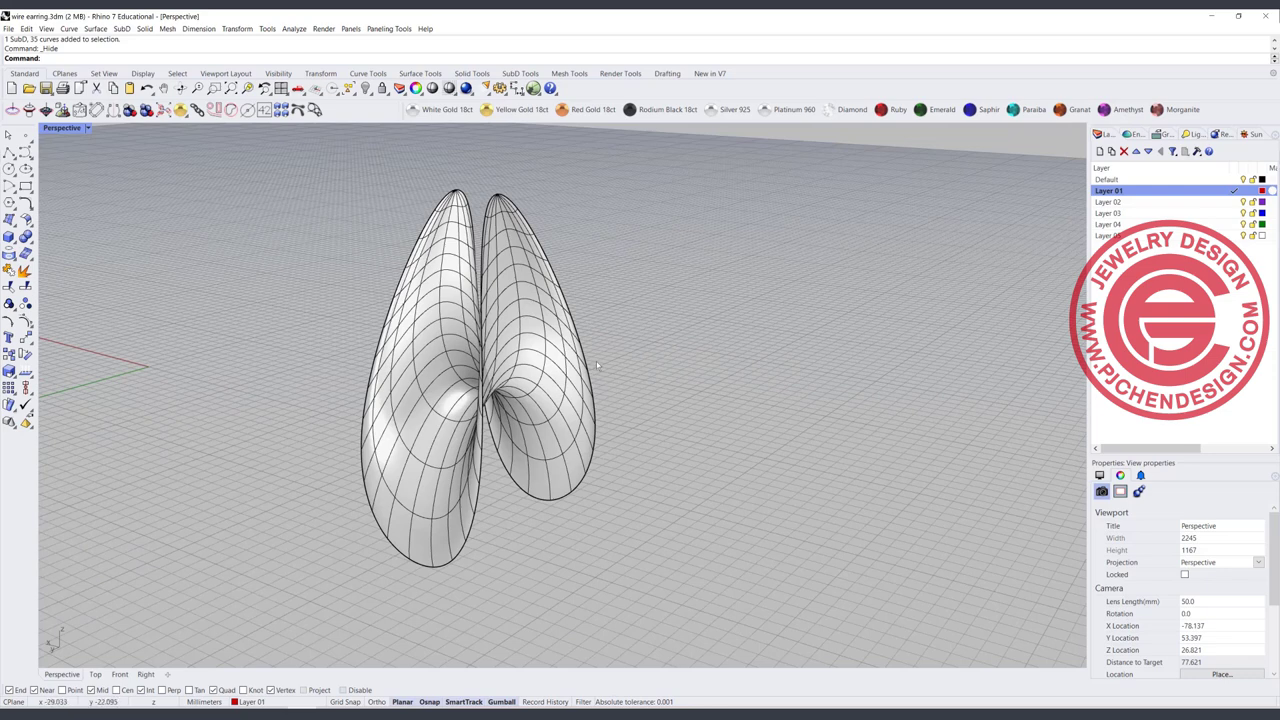
pyautogui.scroll(-3, 597, 365)
pyautogui.moveTo(608, 400); pyautogui.dragTo(493, 284, button='right')
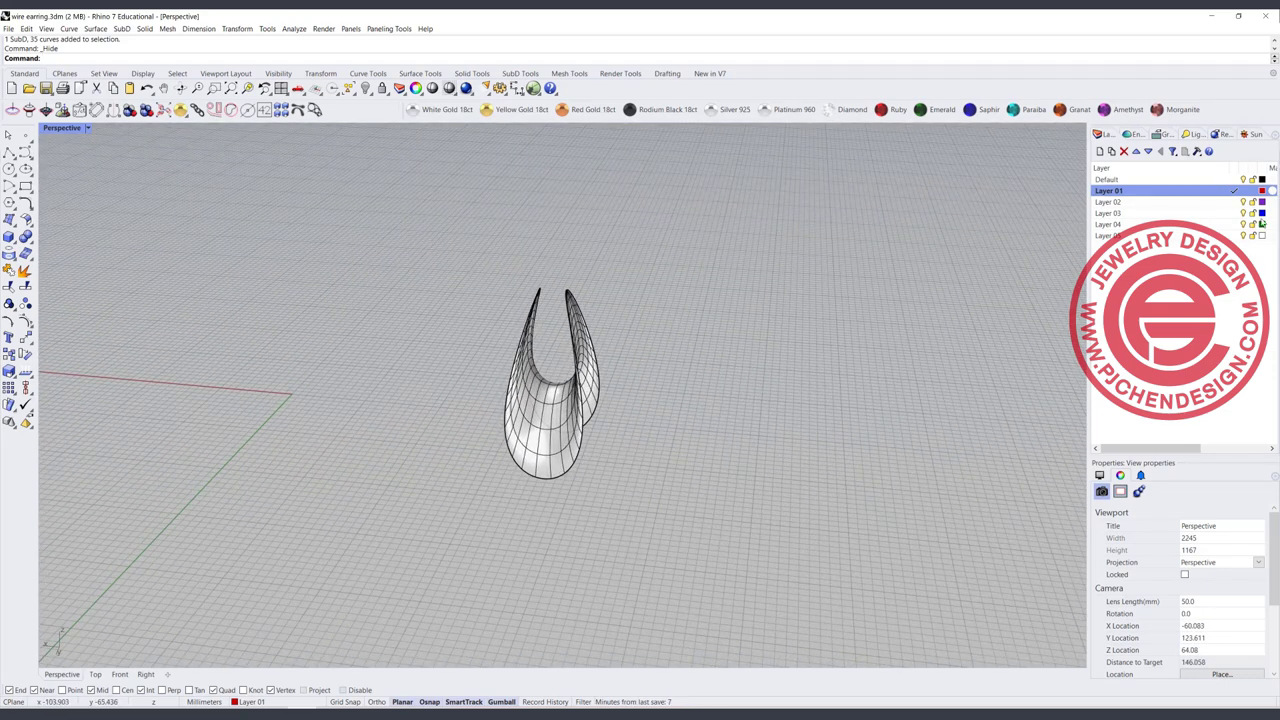
pyautogui.click(1243, 180)
pyautogui.keyDown('shift'); pyautogui.moveTo(402, 357); pyautogui.dragTo(558, 317, button='right'); pyautogui.keyUp('shift')
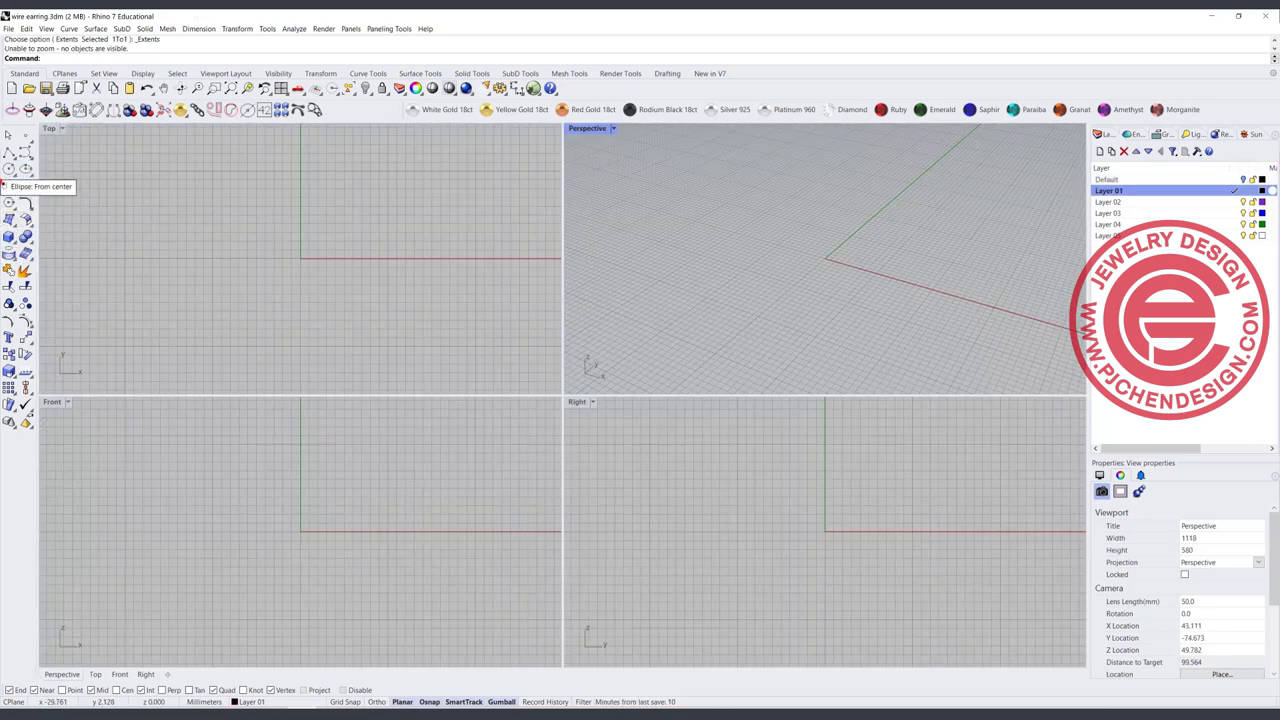
# Step: Draw a circle centred on the origin in the Top view, about 24.8 mm in diameter
pyautogui.click(9, 169)
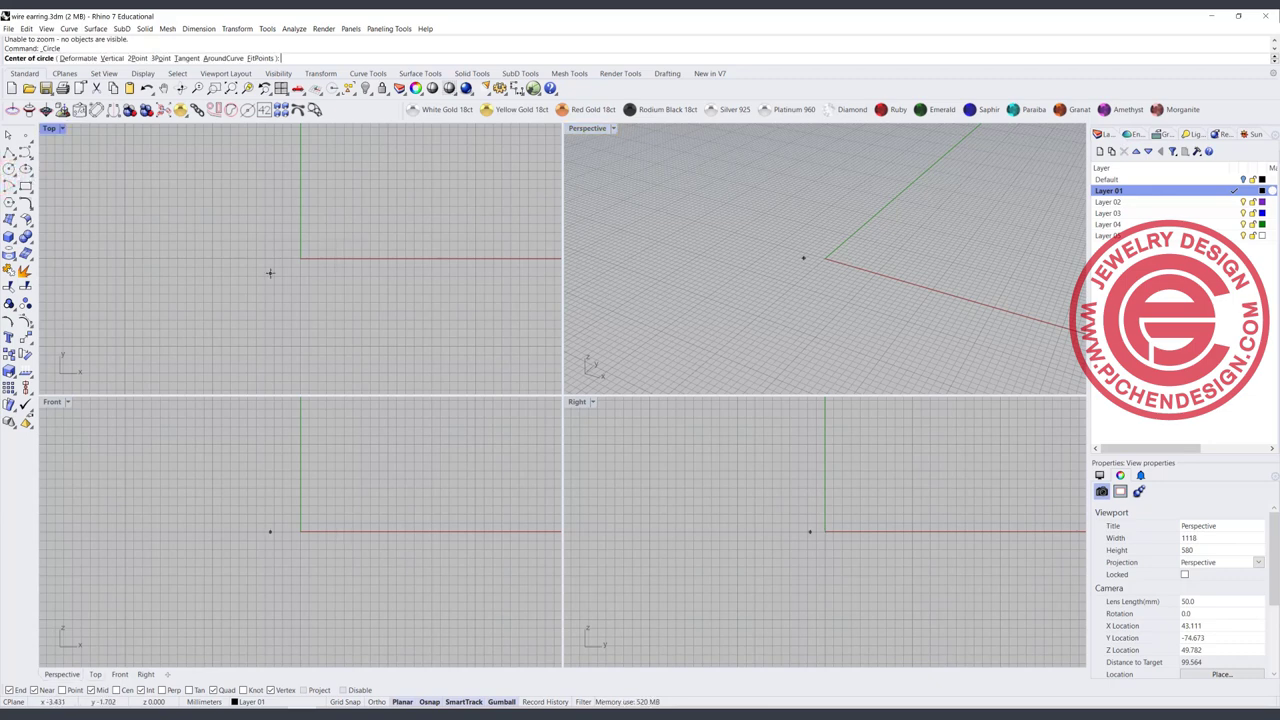
pyautogui.click(300, 258)
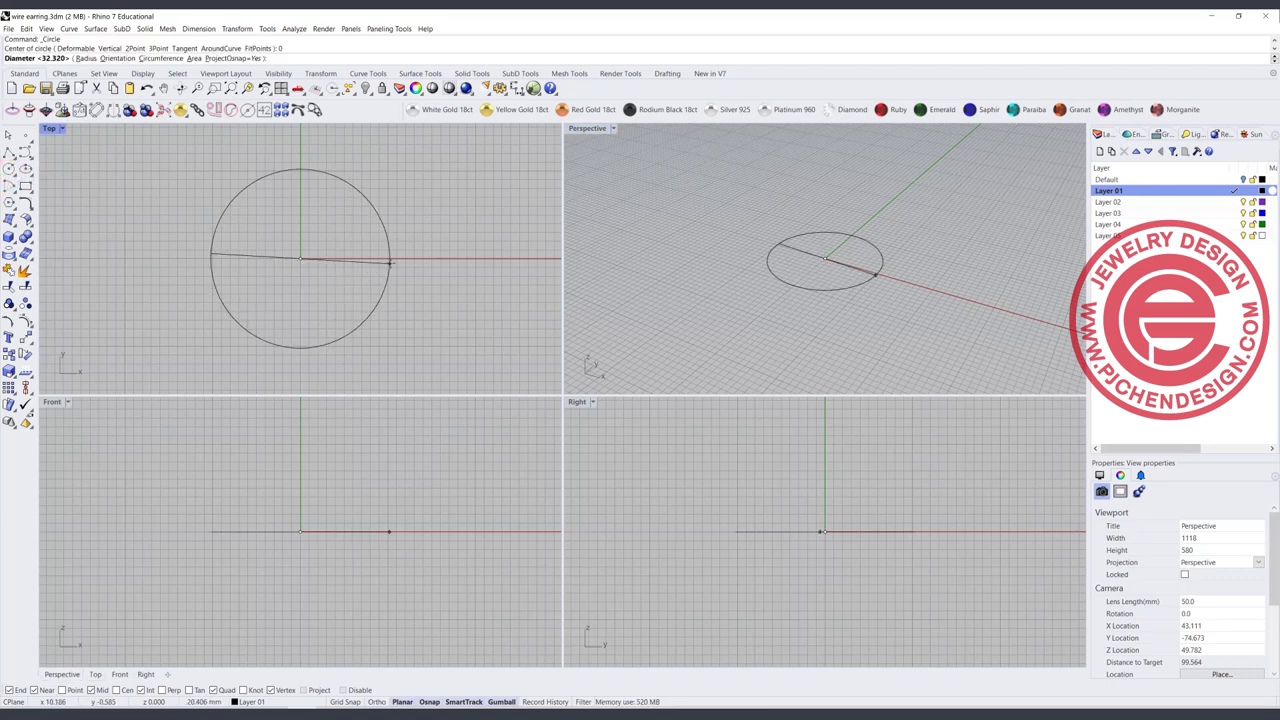
pyautogui.scroll(-4, 390, 258)
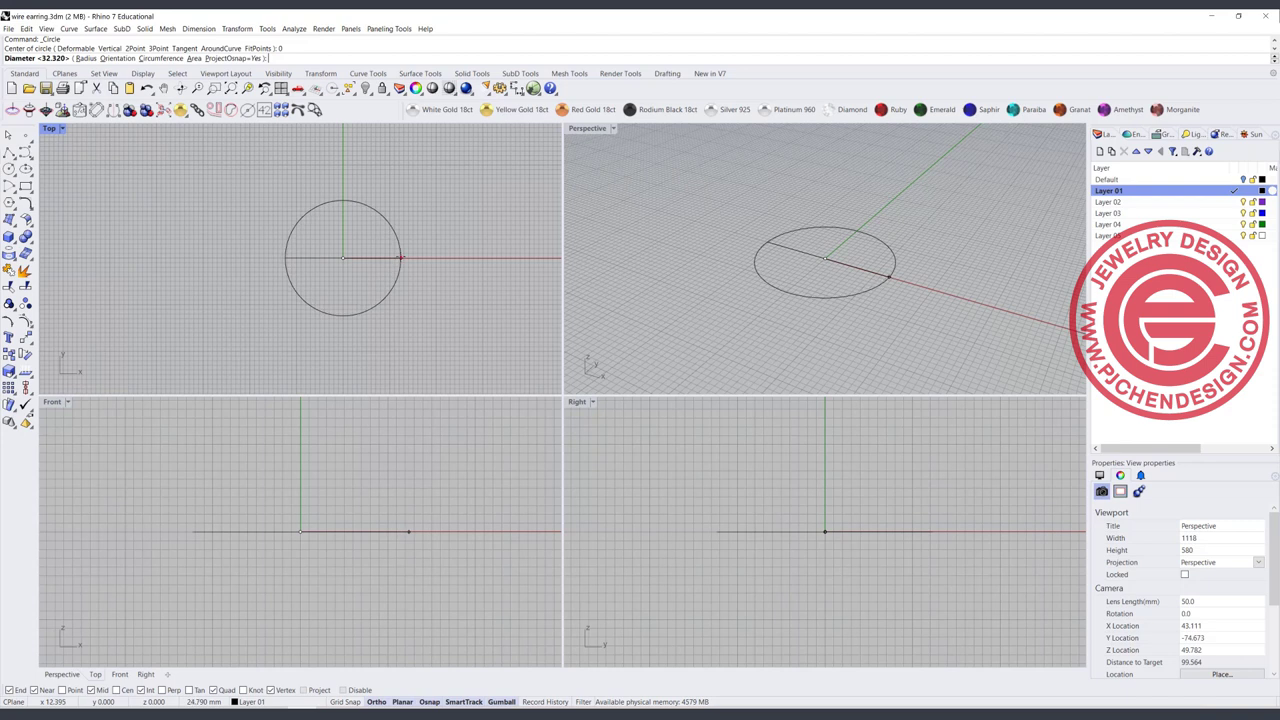
pyautogui.click(400, 258)
# Step: Try to raise the circle's two control points on the Y axis vertically, and undo that move
pyautogui.click(401, 244)
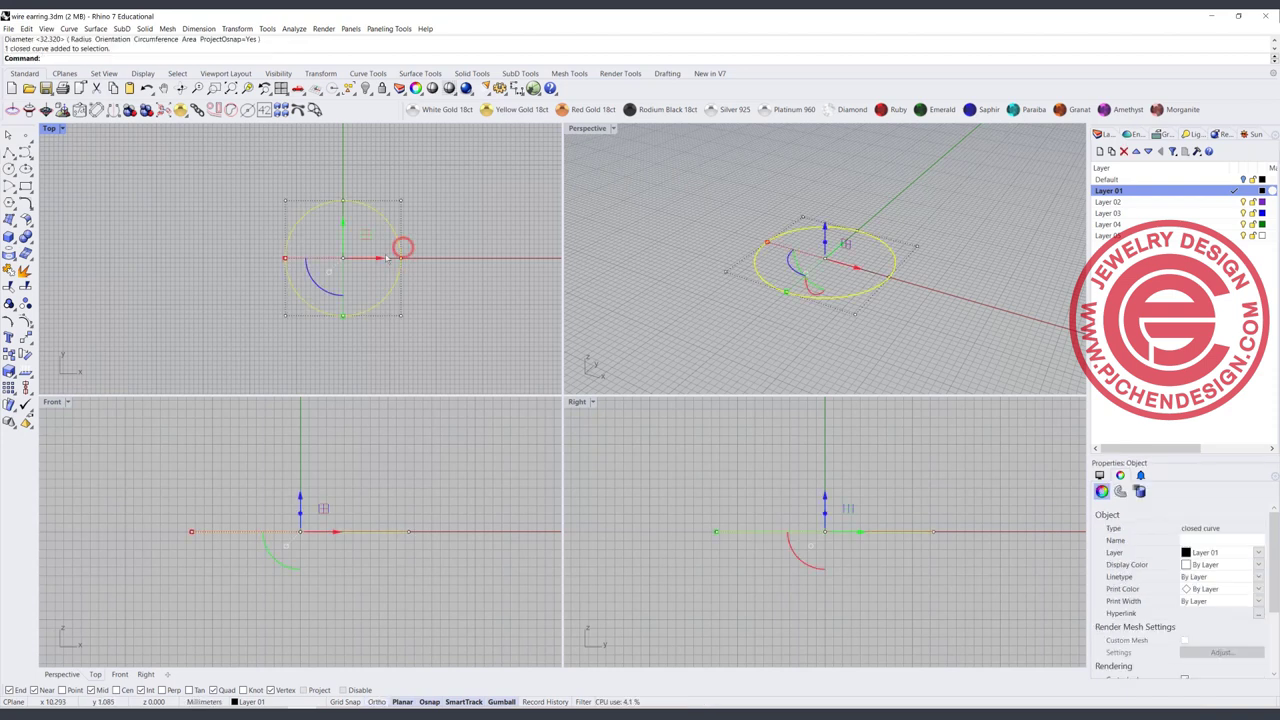
pyautogui.moveTo(403, 244); pyautogui.dragTo(345, 244, button='right')
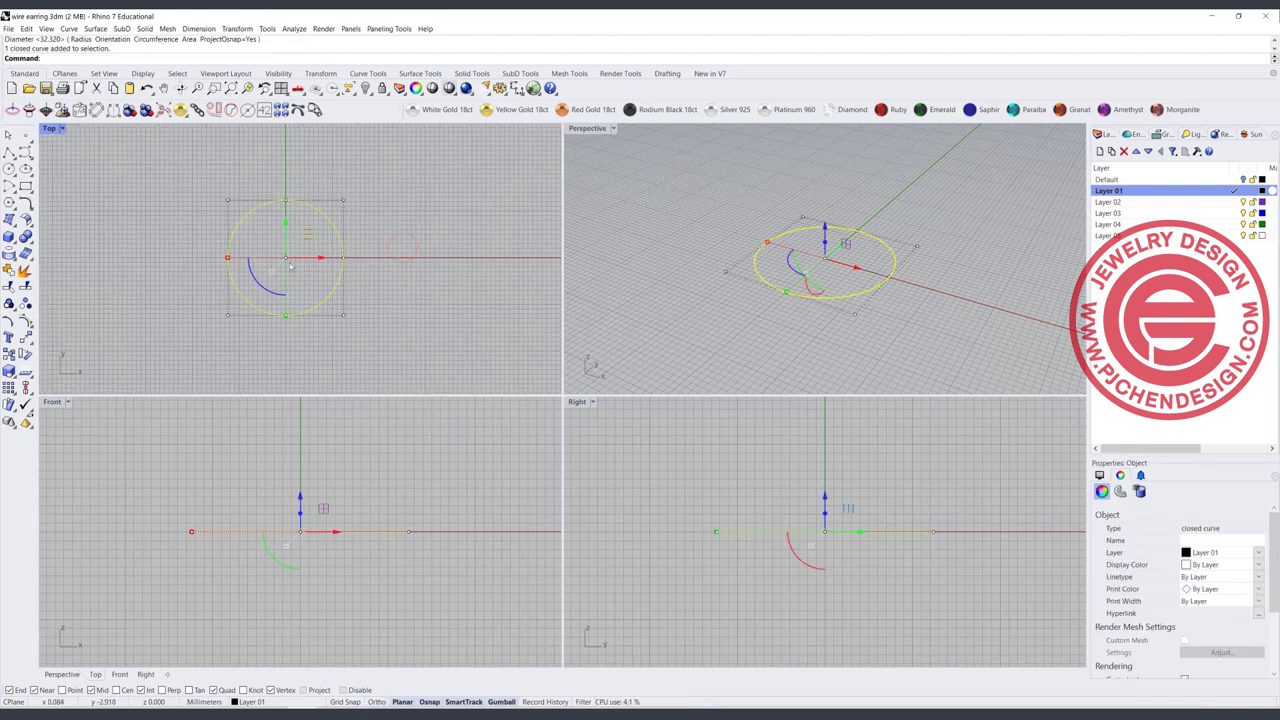
pyautogui.moveTo(227, 167); pyautogui.dragTo(315, 361)
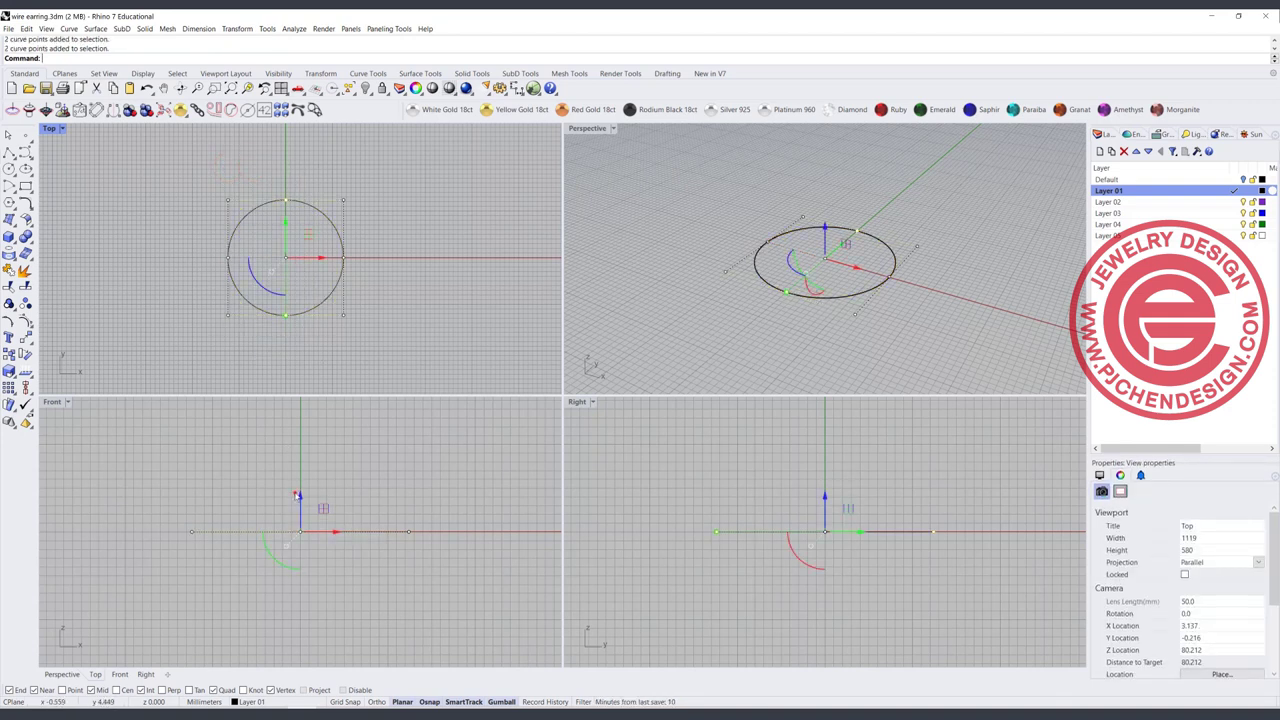
pyautogui.click(295, 493)
pyautogui.click(277, 199)
pyautogui.moveTo(271, 173); pyautogui.dragTo(309, 356)
pyautogui.moveTo(299, 500); pyautogui.dragTo(310, 452)
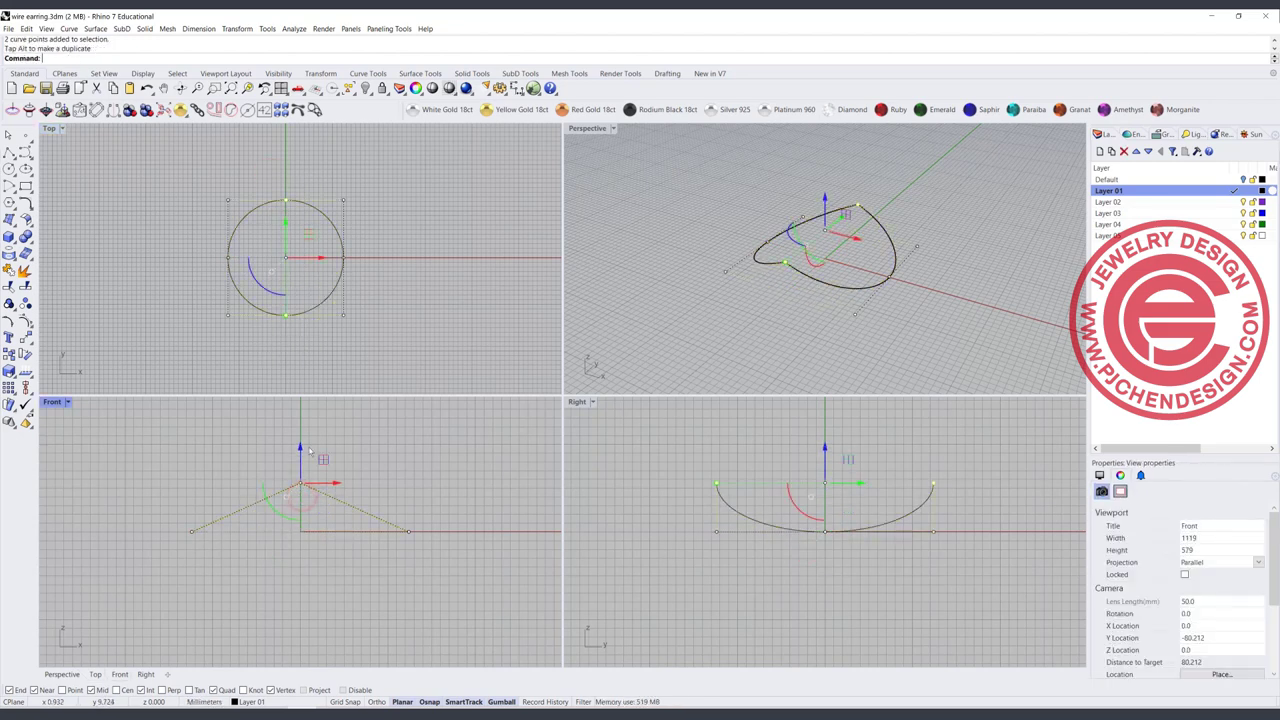
pyautogui.click(386, 483)
pyautogui.moveTo(800, 285); pyautogui.dragTo(739, 234, button='right')
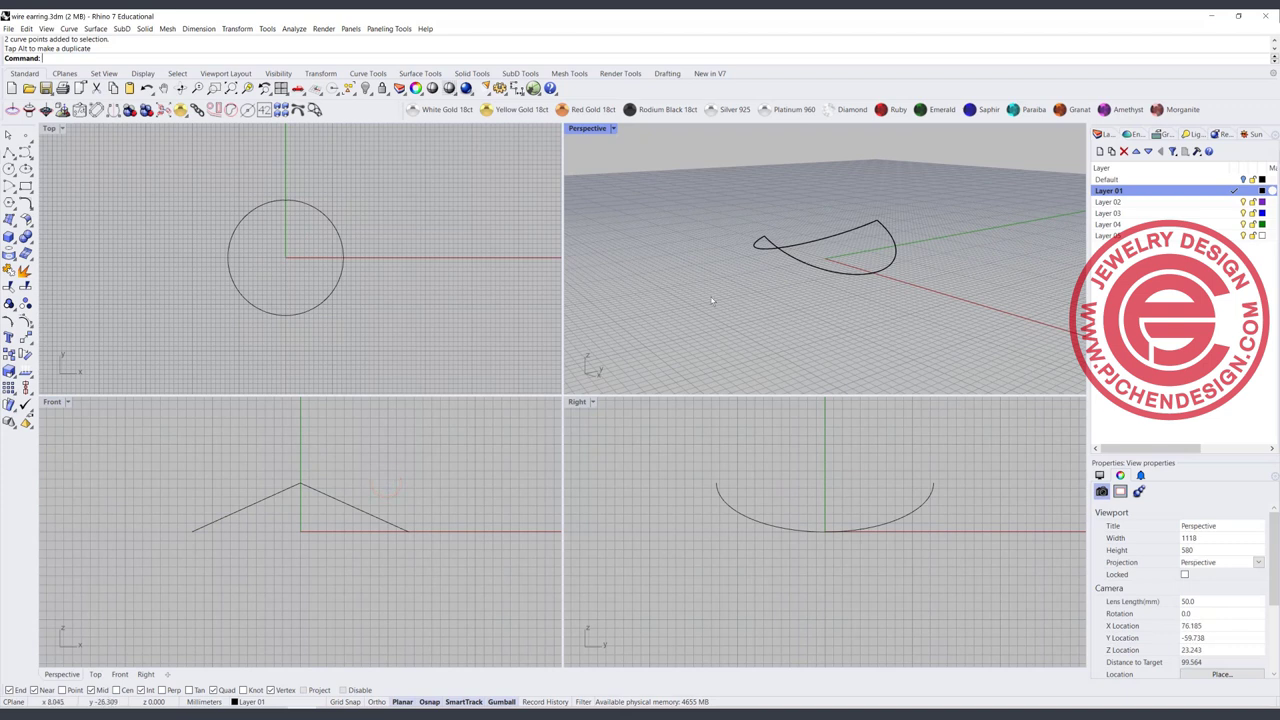
pyautogui.hotkey('ctrl', 'z')
# Step: Rebuild the circle with a point count of 8 and degree 3
pyautogui.click(480, 264)
pyautogui.click(331, 224)
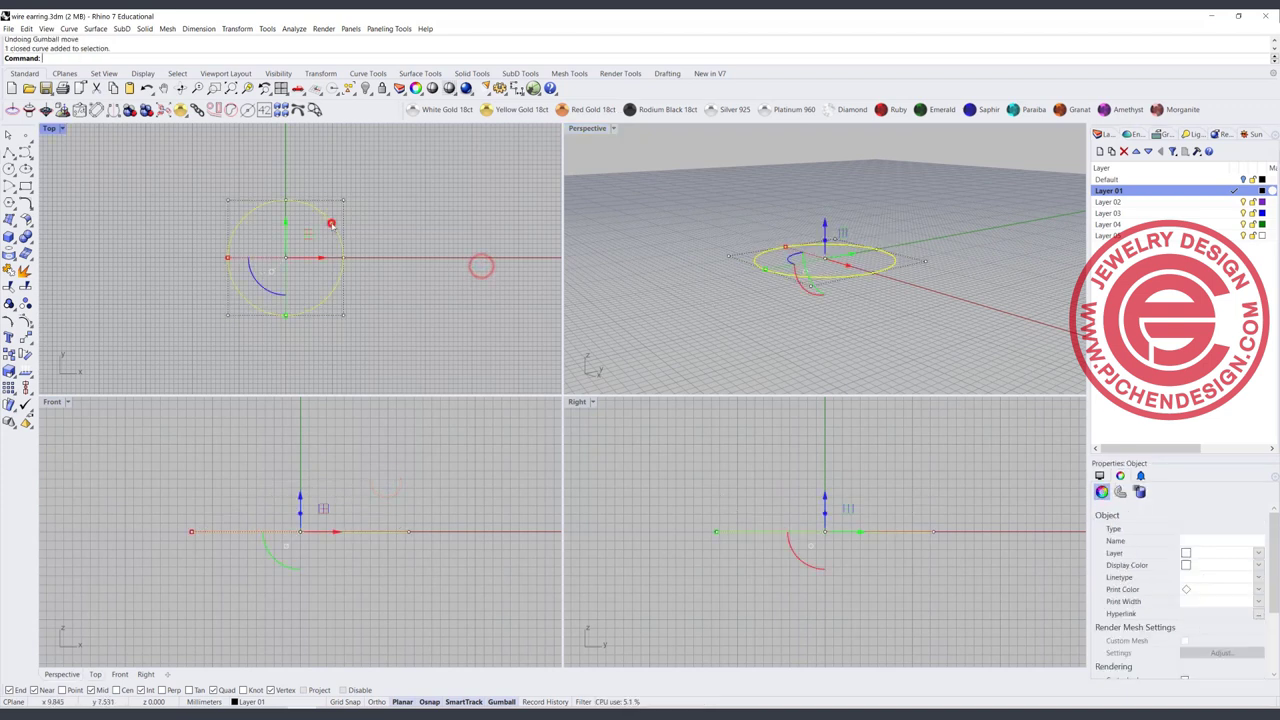
pyautogui.write('Rebuild')
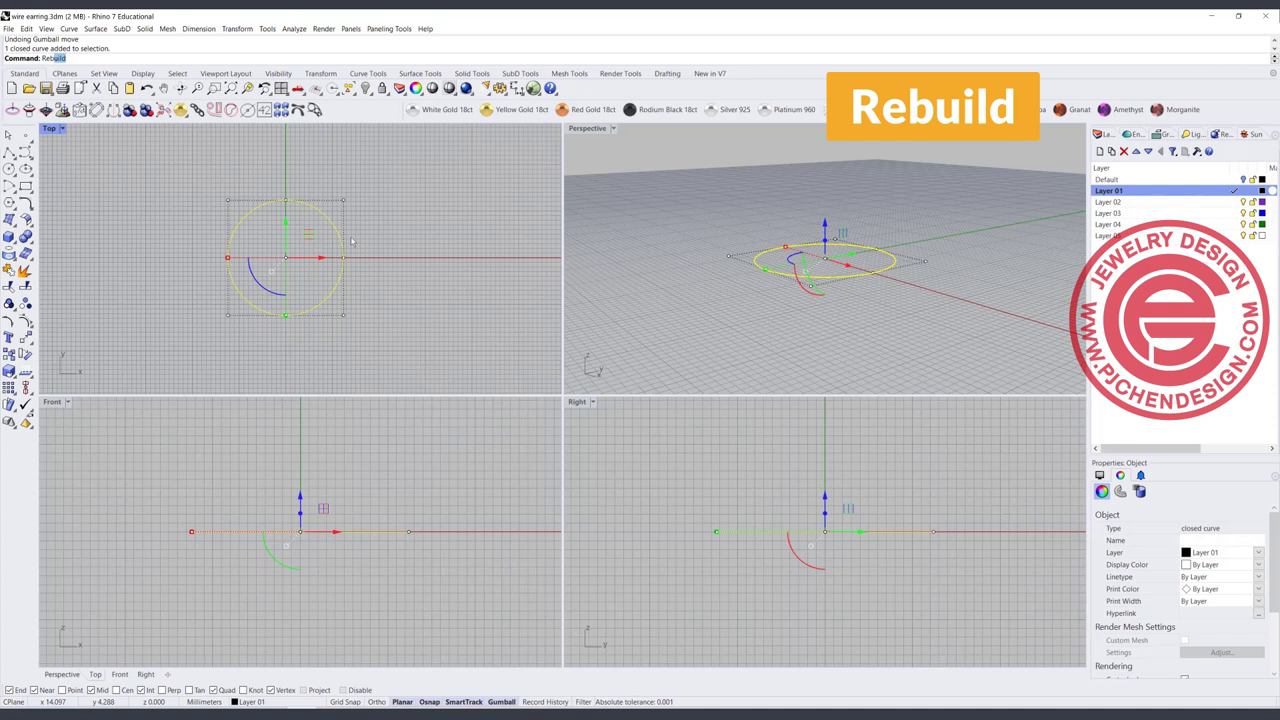
pyautogui.press('Return')
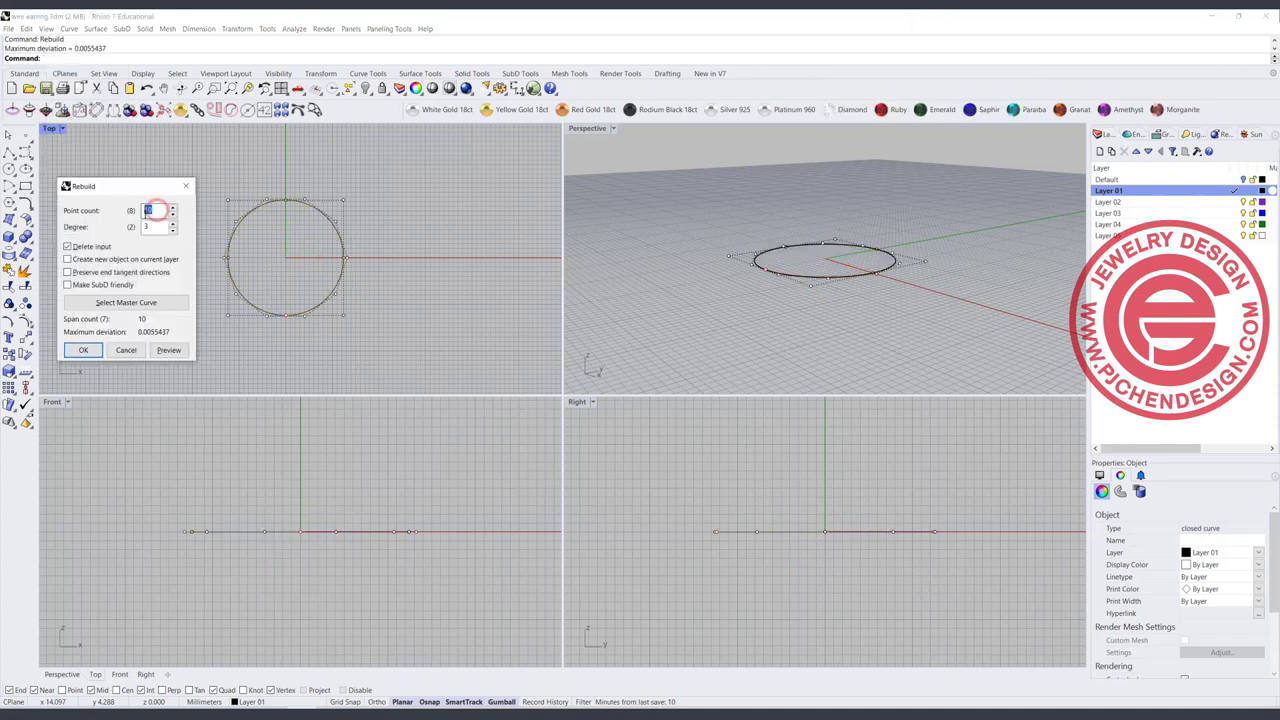
pyautogui.click(147, 226)
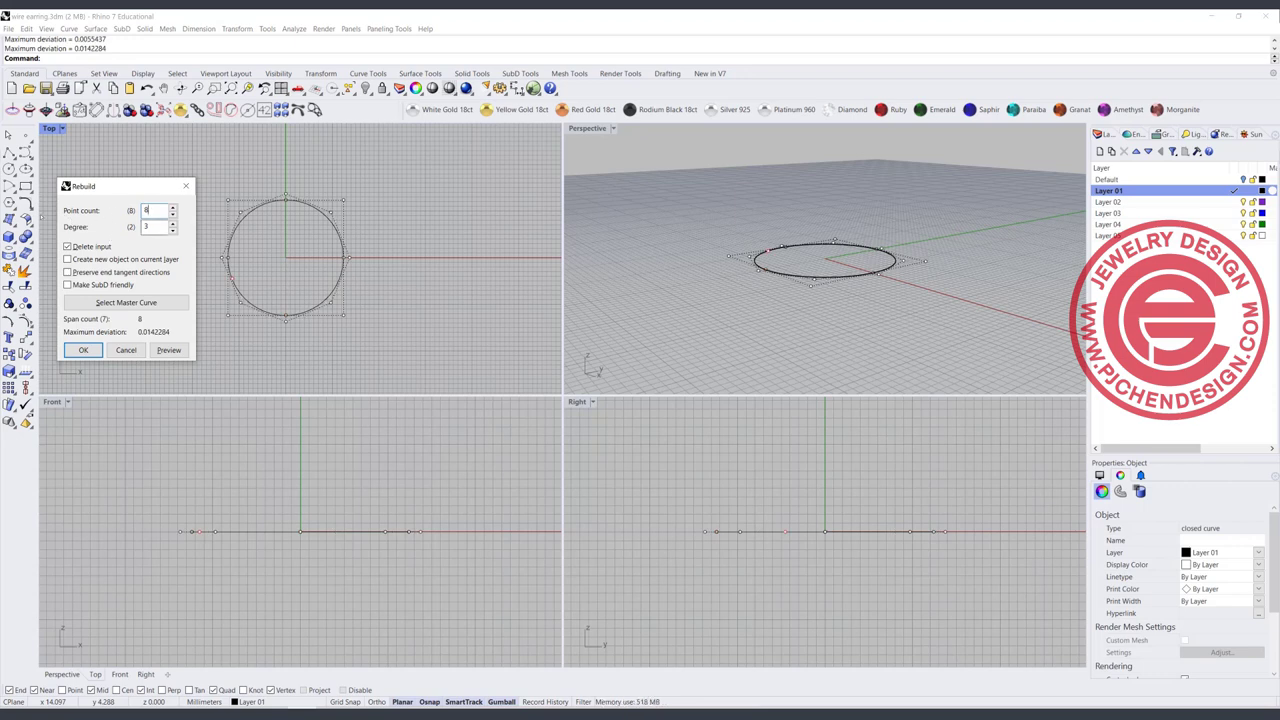
pyautogui.click(83, 350)
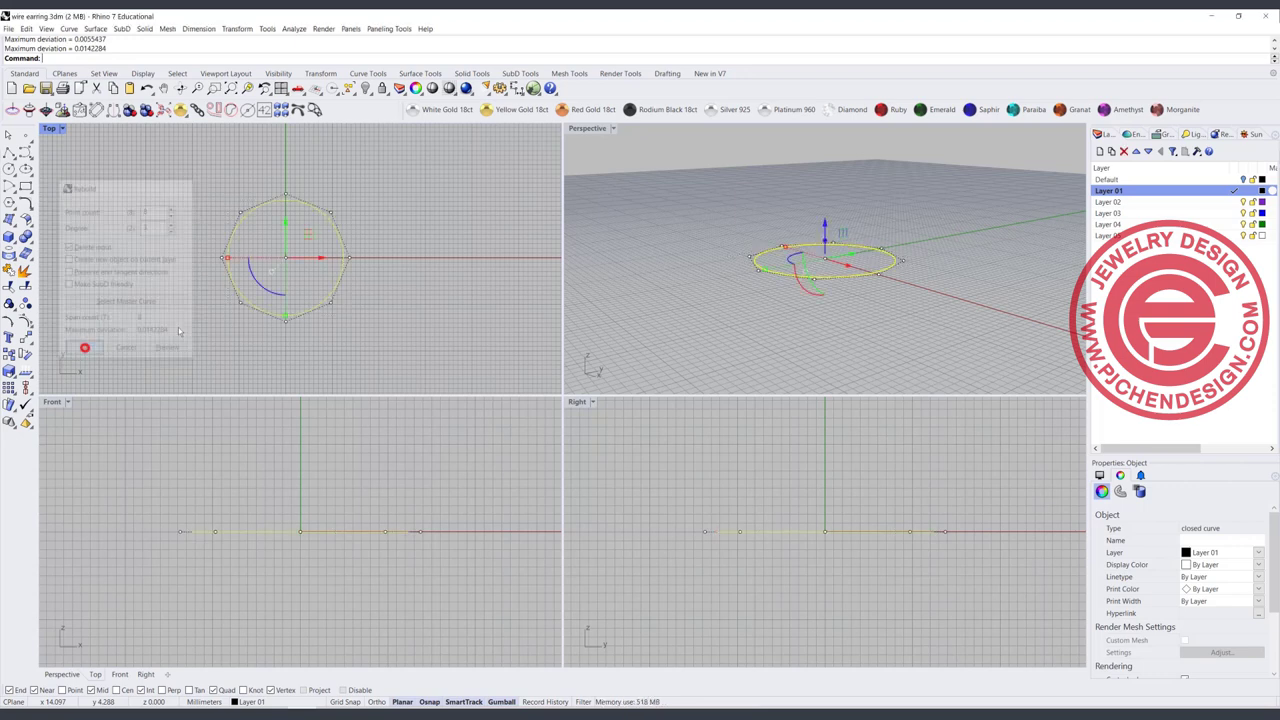
# Step: Raise the rebuilt circle's two control points on the Y axis to form two upper peaks
pyautogui.moveTo(265, 157); pyautogui.dragTo(303, 382)
pyautogui.scroll(-3, 304, 510)
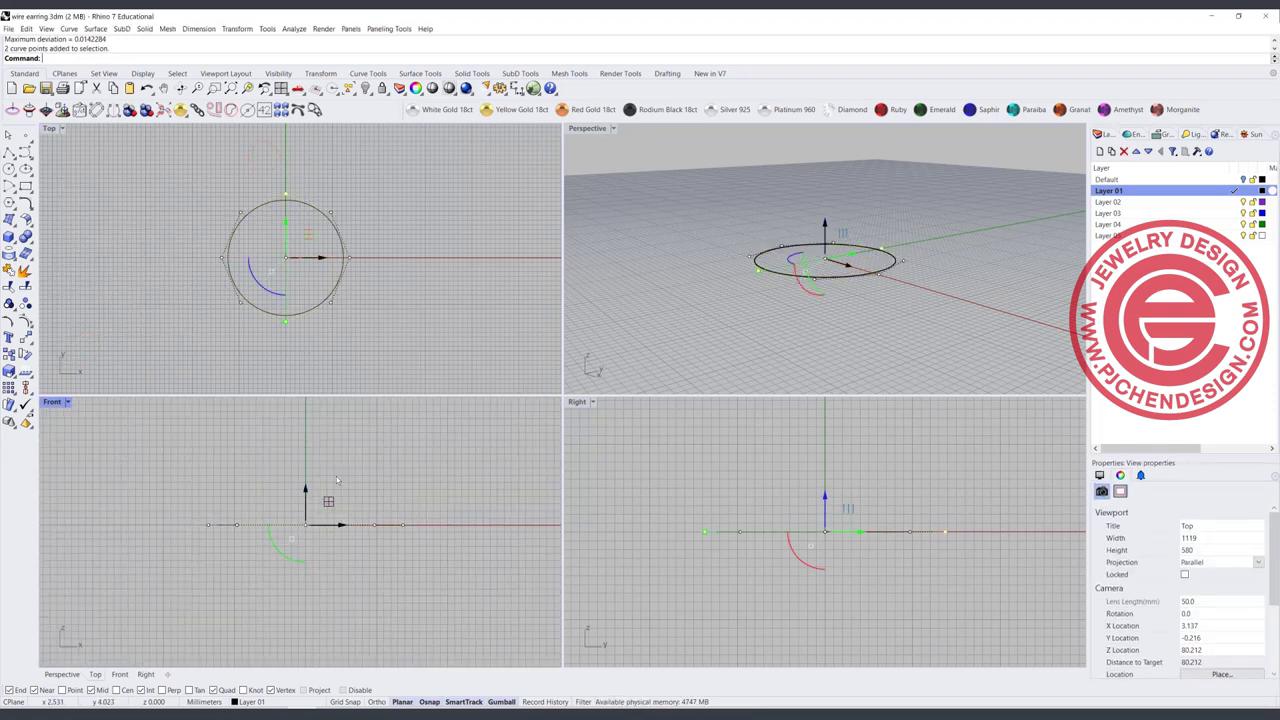
pyautogui.moveTo(297, 511); pyautogui.dragTo(308, 418)
# Step: Lower the curve's two control points on the X axis below the ground plane to form two drooping ends
pyautogui.moveTo(182, 250); pyautogui.dragTo(400, 274)
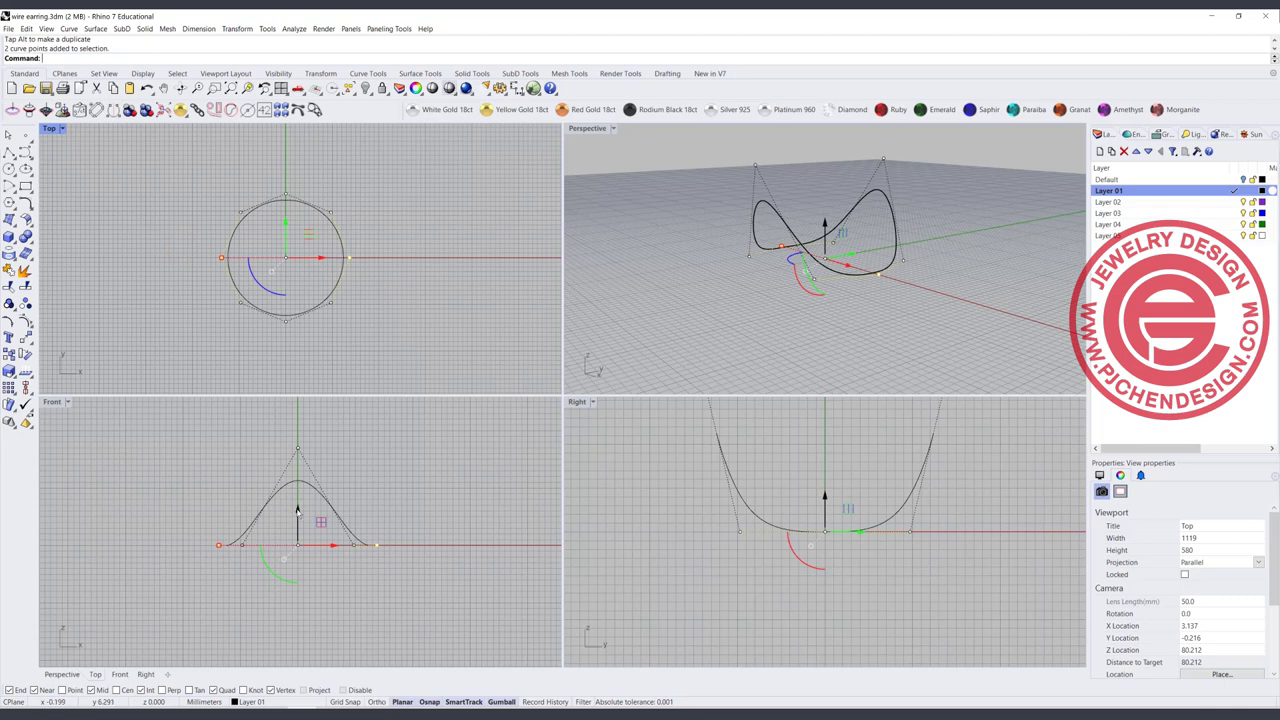
pyautogui.moveTo(298, 512); pyautogui.dragTo(298, 605)
pyautogui.click(449, 548)
pyautogui.press('Escape')
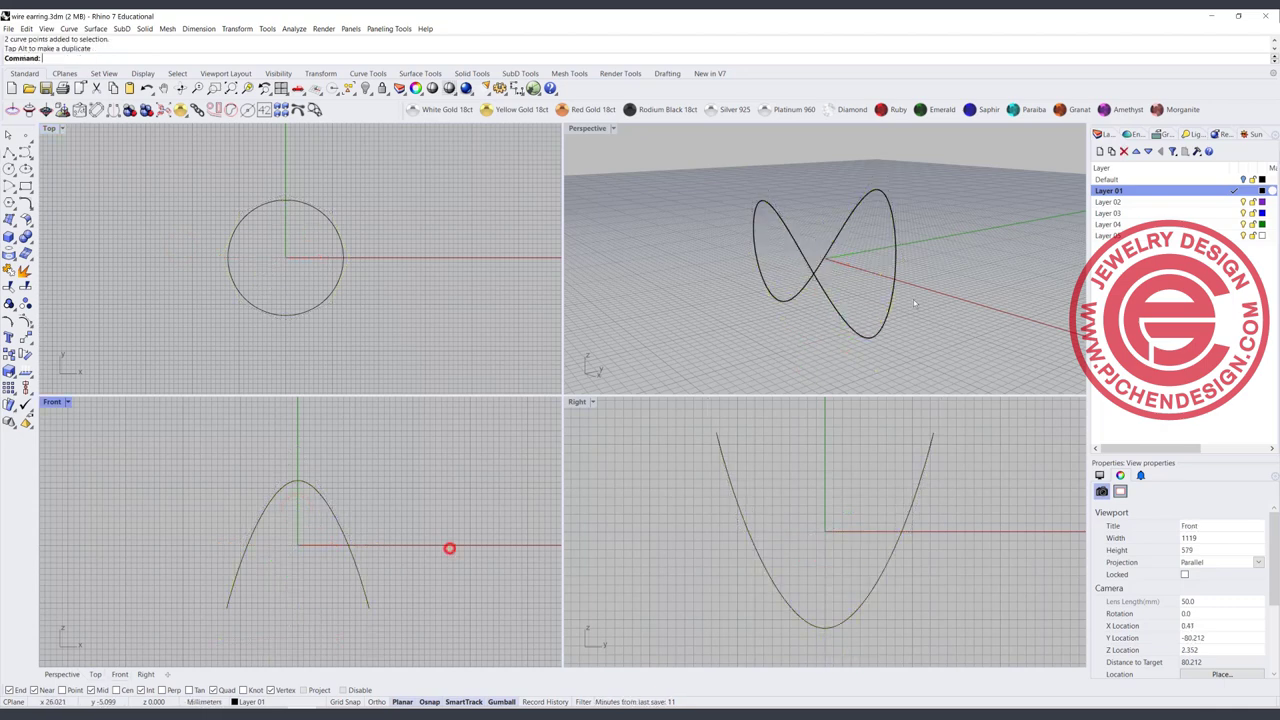
pyautogui.moveTo(913, 303); pyautogui.dragTo(806, 289, button='right')
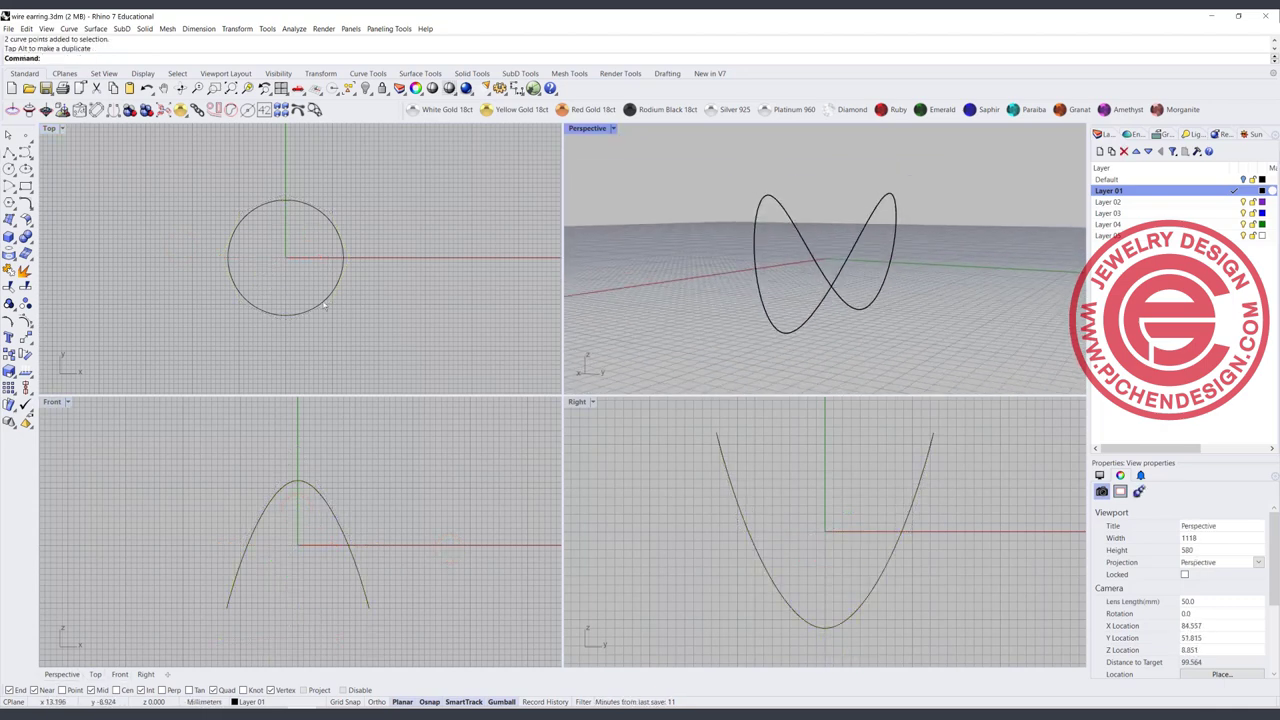
# Step: Scale the two topmost control points toward each other in the Right view so the upper peaks curve inward
pyautogui.moveTo(817, 431); pyautogui.dragTo(782, 484, button='right')
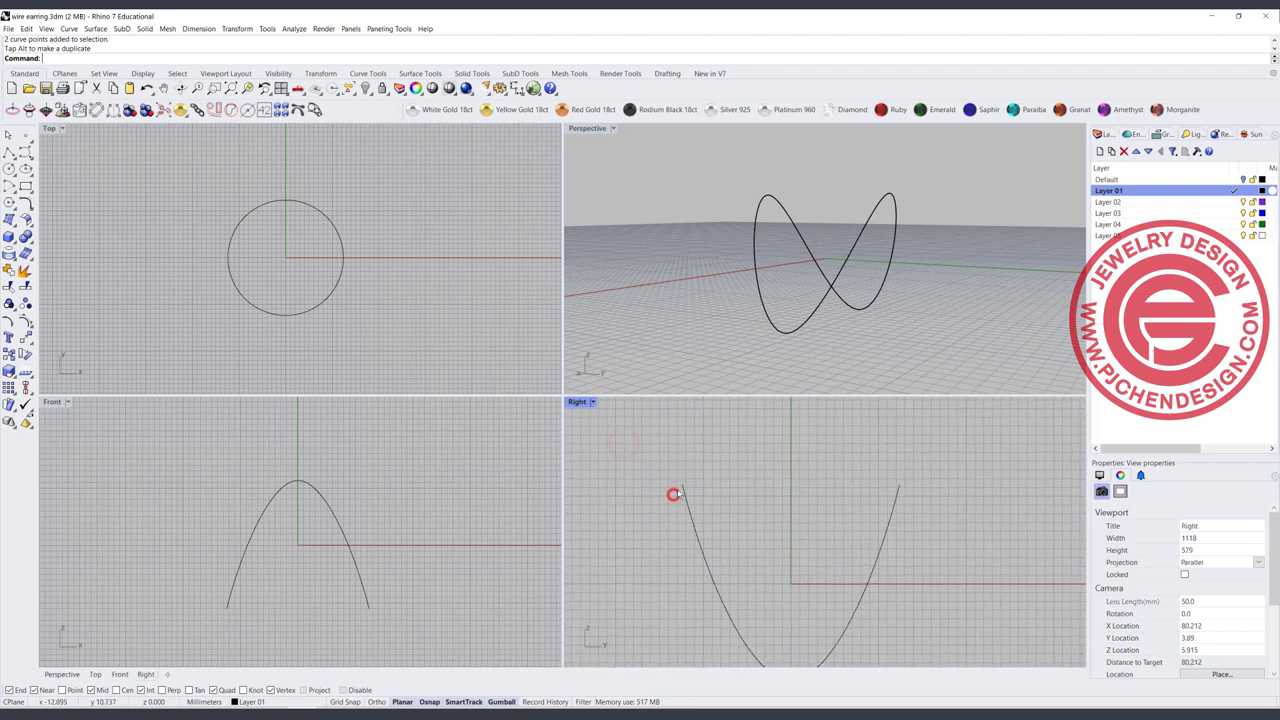
pyautogui.click(681, 494)
pyautogui.moveTo(620, 414); pyautogui.dragTo(980, 474)
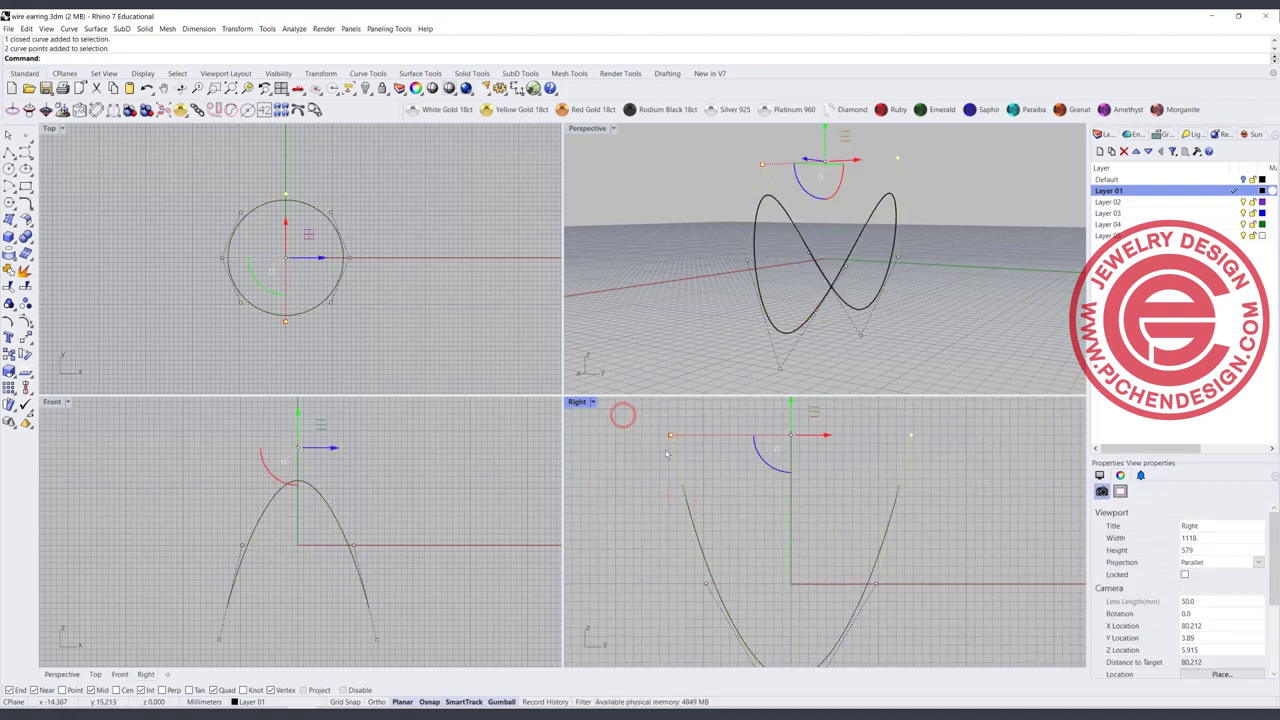
pyautogui.moveTo(670, 435); pyautogui.dragTo(786, 456)
pyautogui.moveTo(988, 283); pyautogui.dragTo(762, 300, button='right')
pyautogui.press('Escape')
pyautogui.press('Escape')
pyautogui.click(466, 521)
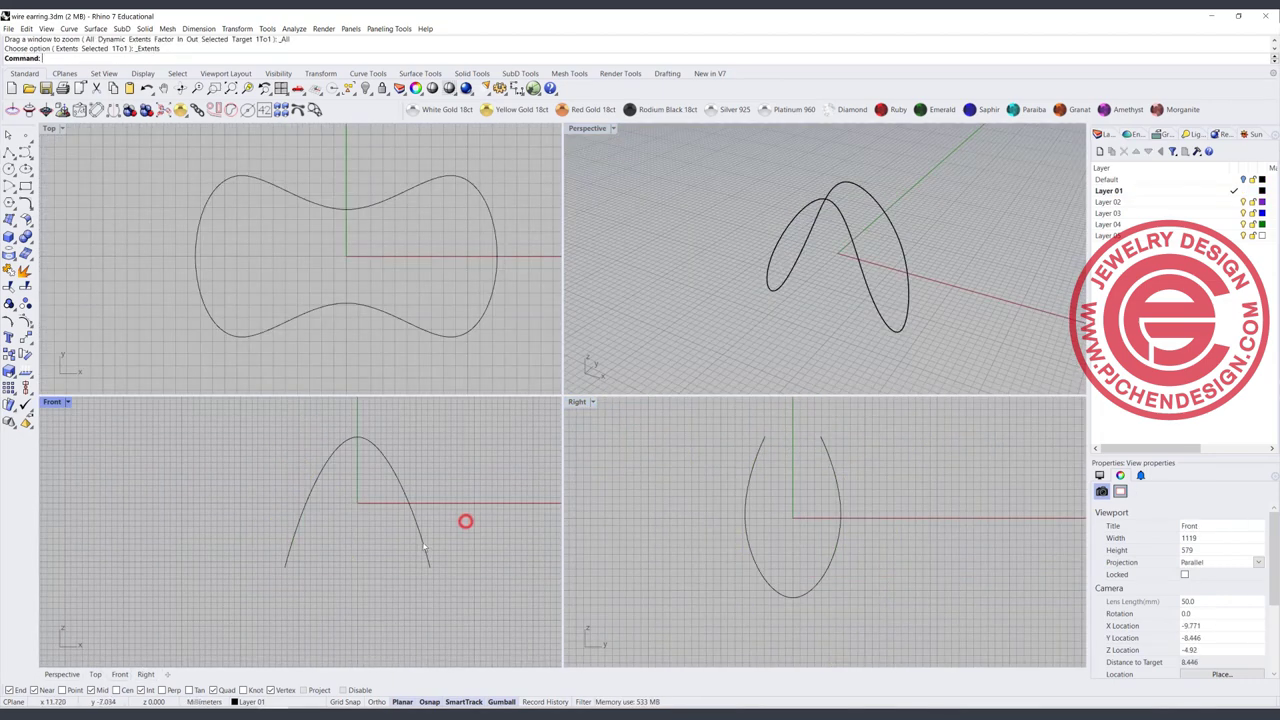
# Step: Scale the two lowest control points toward each other in the Front view so the lower ends curve inward
pyautogui.click(419, 544)
pyautogui.press('F10')
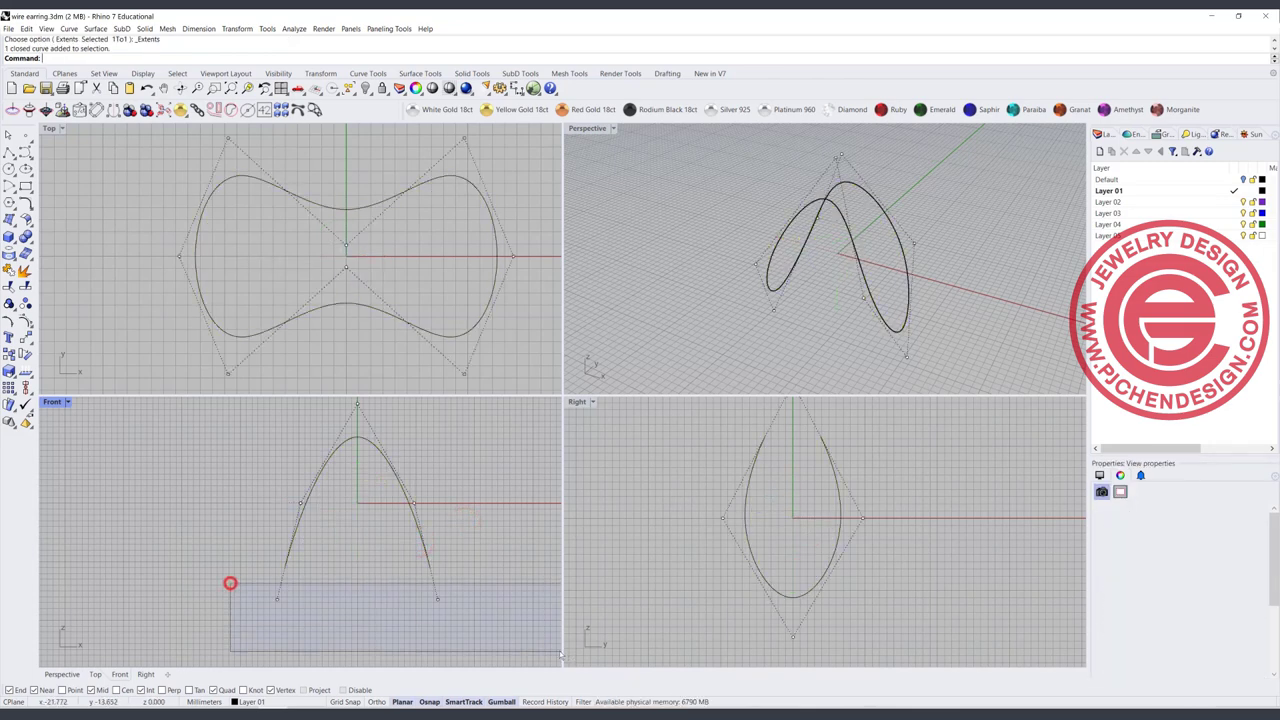
pyautogui.moveTo(229, 583); pyautogui.dragTo(321, 600)
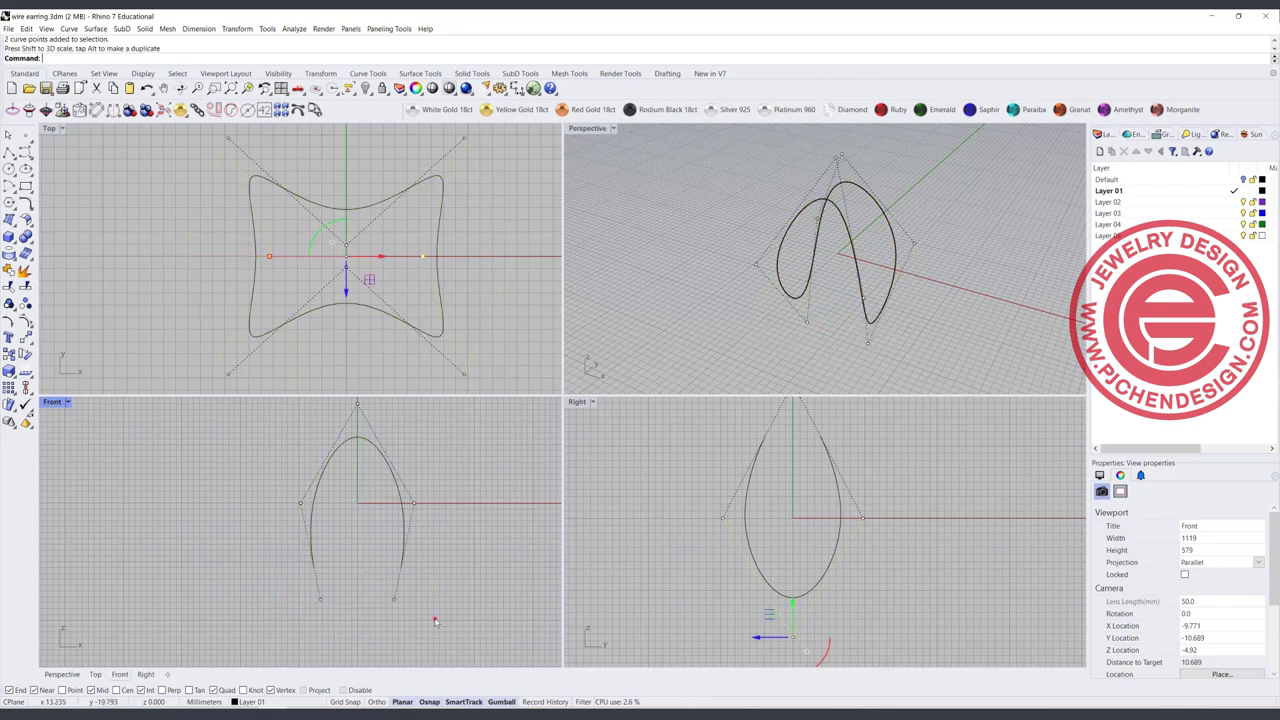
pyautogui.click(434, 617)
pyautogui.press('Escape')
pyautogui.moveTo(864, 238); pyautogui.dragTo(781, 250, button='right')
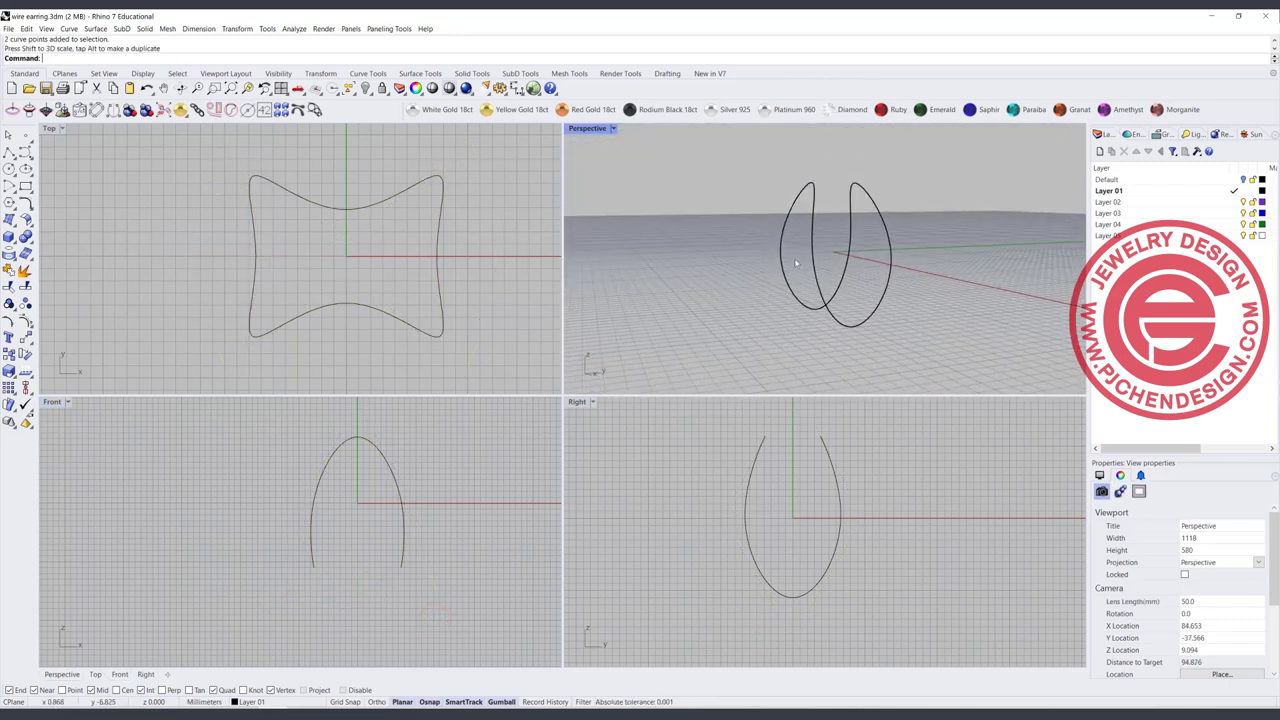
pyautogui.moveTo(868, 262); pyautogui.dragTo(919, 300, button='right')
pyautogui.scroll(2, 806, 265)
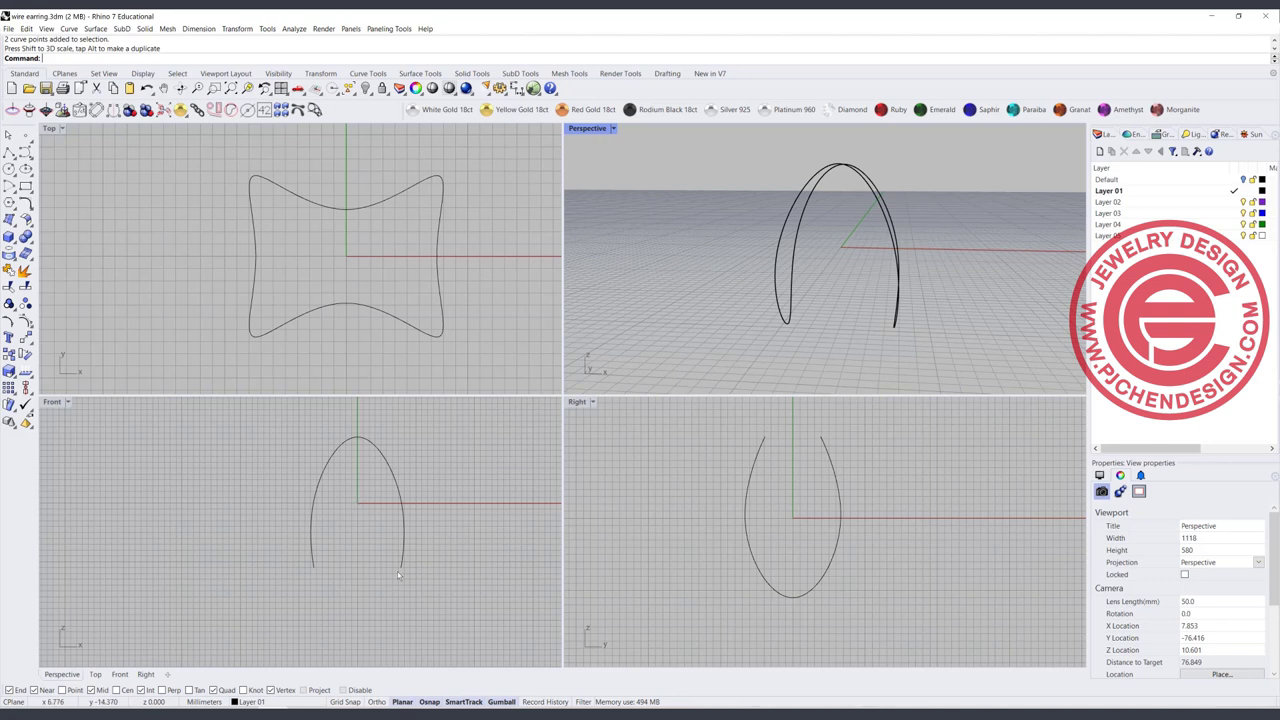
# Step: Draw a start-end-point arc in the Front view joining the curve's two lower ends, bulging upward with a radius of about 7.7 mm
pyautogui.click(26, 187)
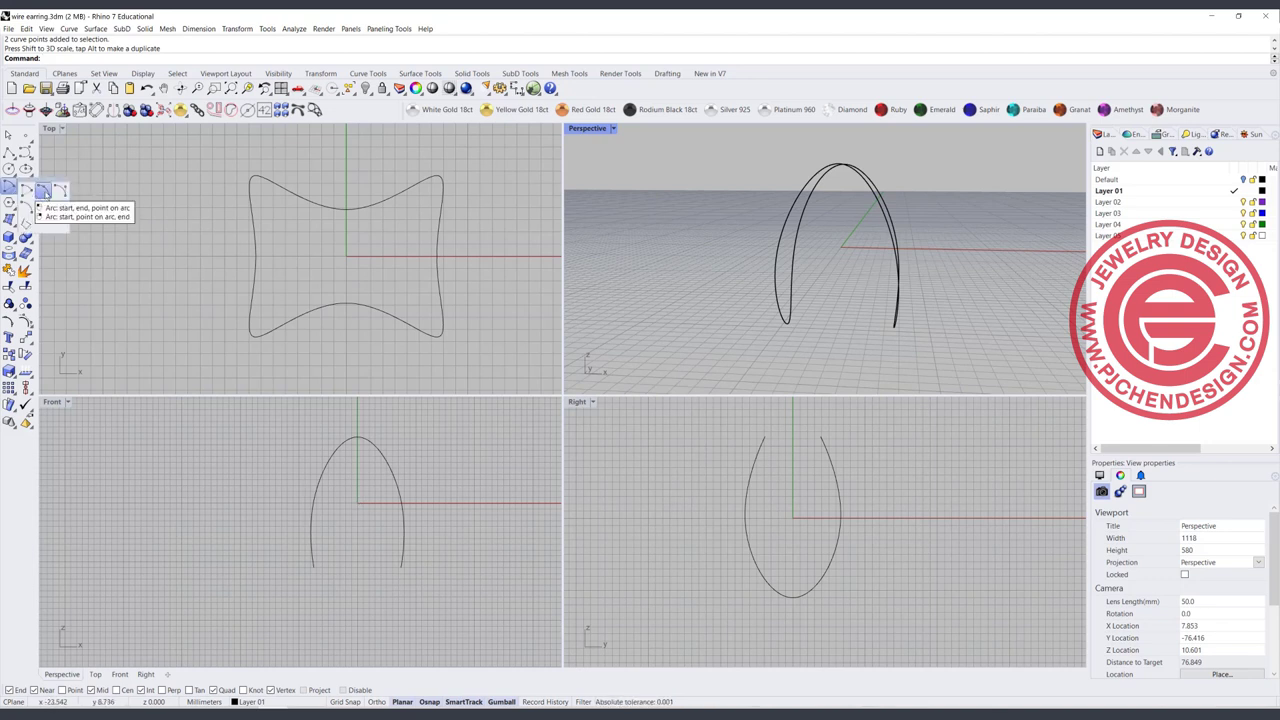
pyautogui.click(44, 191)
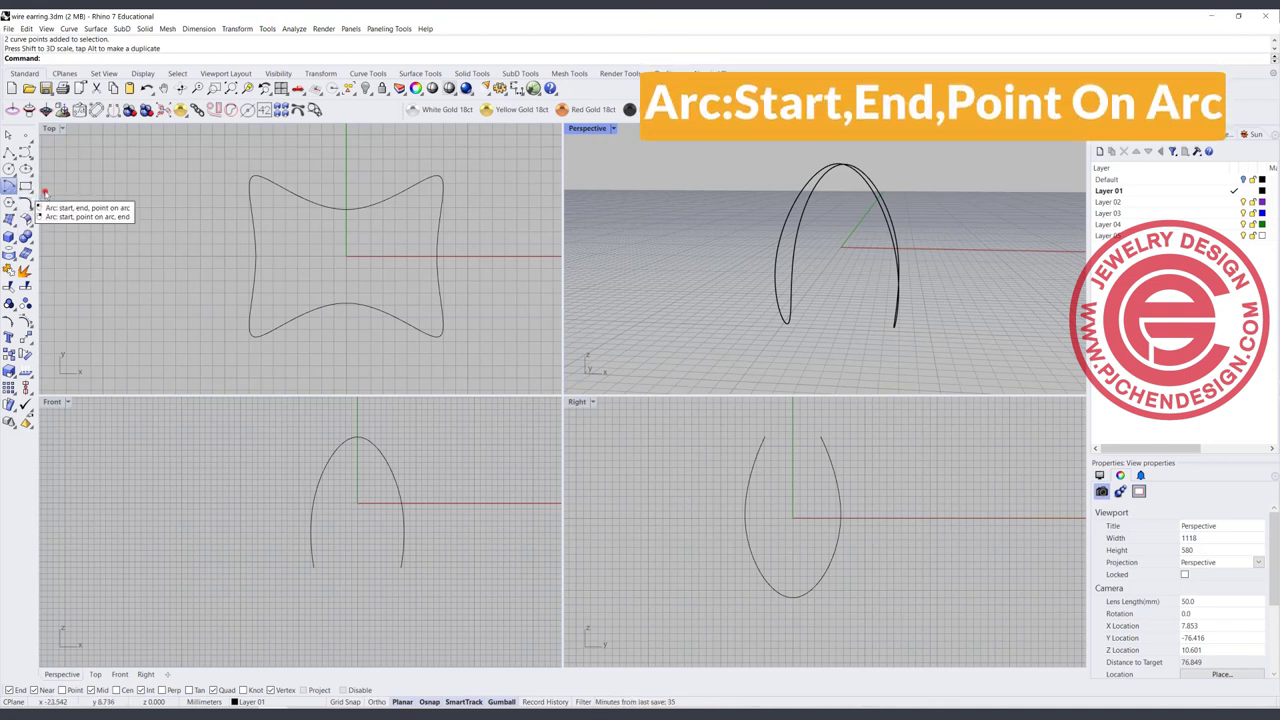
pyautogui.click(314, 567)
pyautogui.click(401, 568)
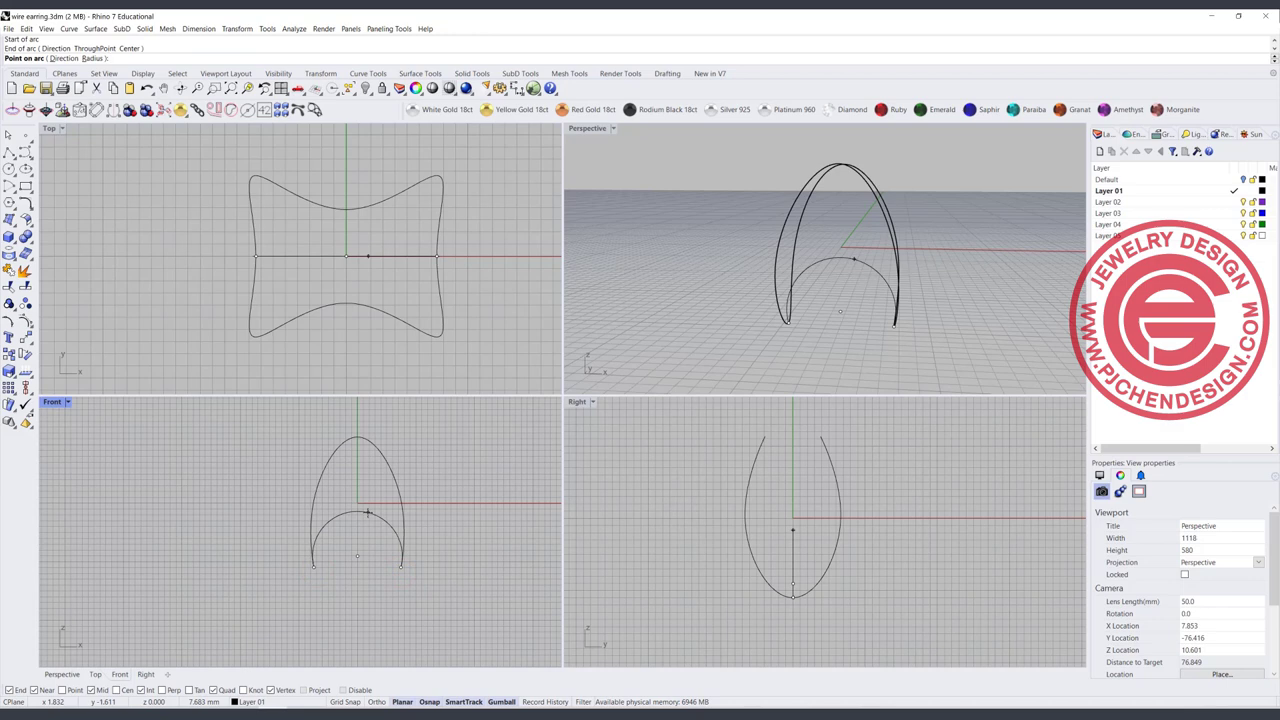
pyautogui.click(367, 513)
pyautogui.click(367, 513)
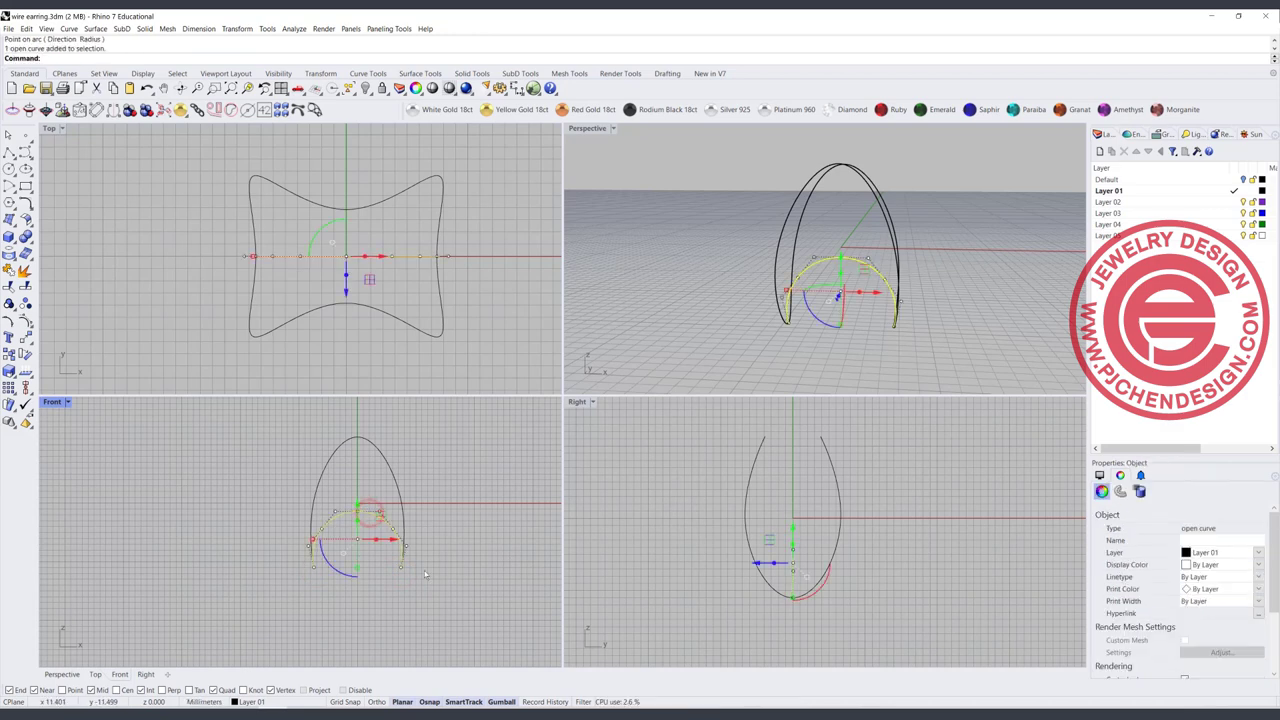
pyautogui.scroll(10, 410, 555)
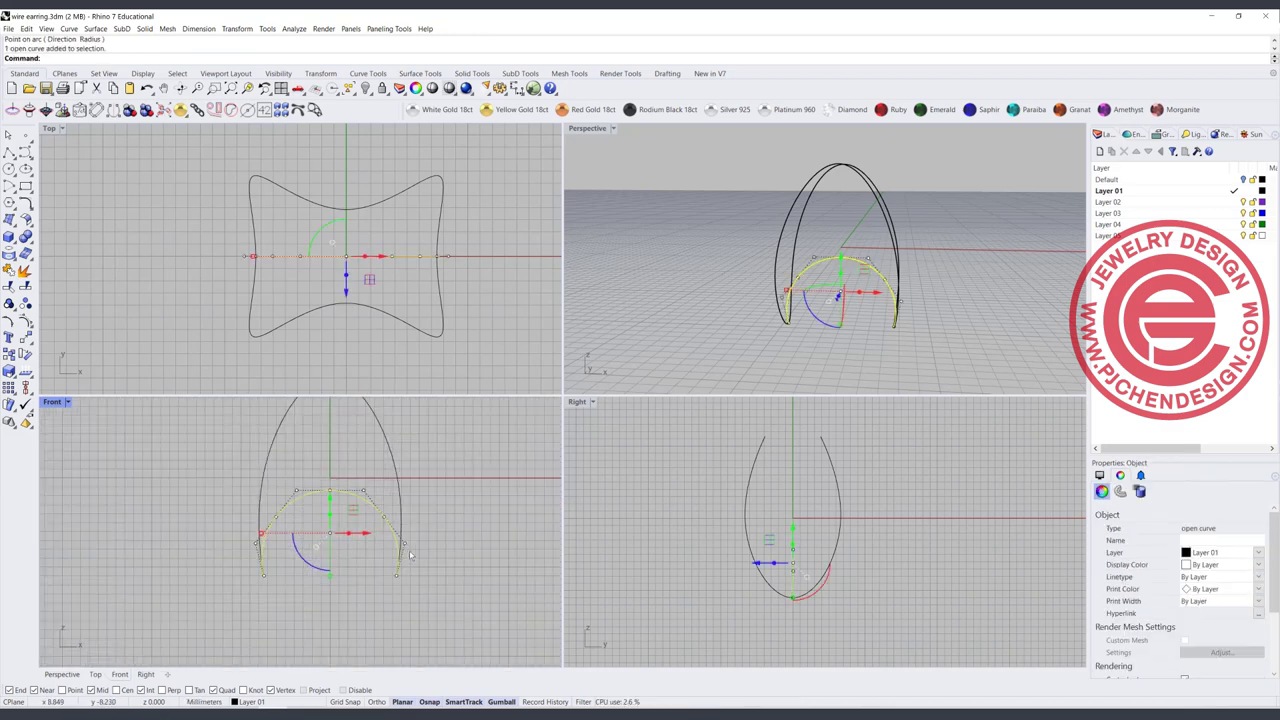
# Step: Try to scale the lower arc's two outer control points toward each other in the Front view so it clears the outline
pyautogui.click(423, 567)
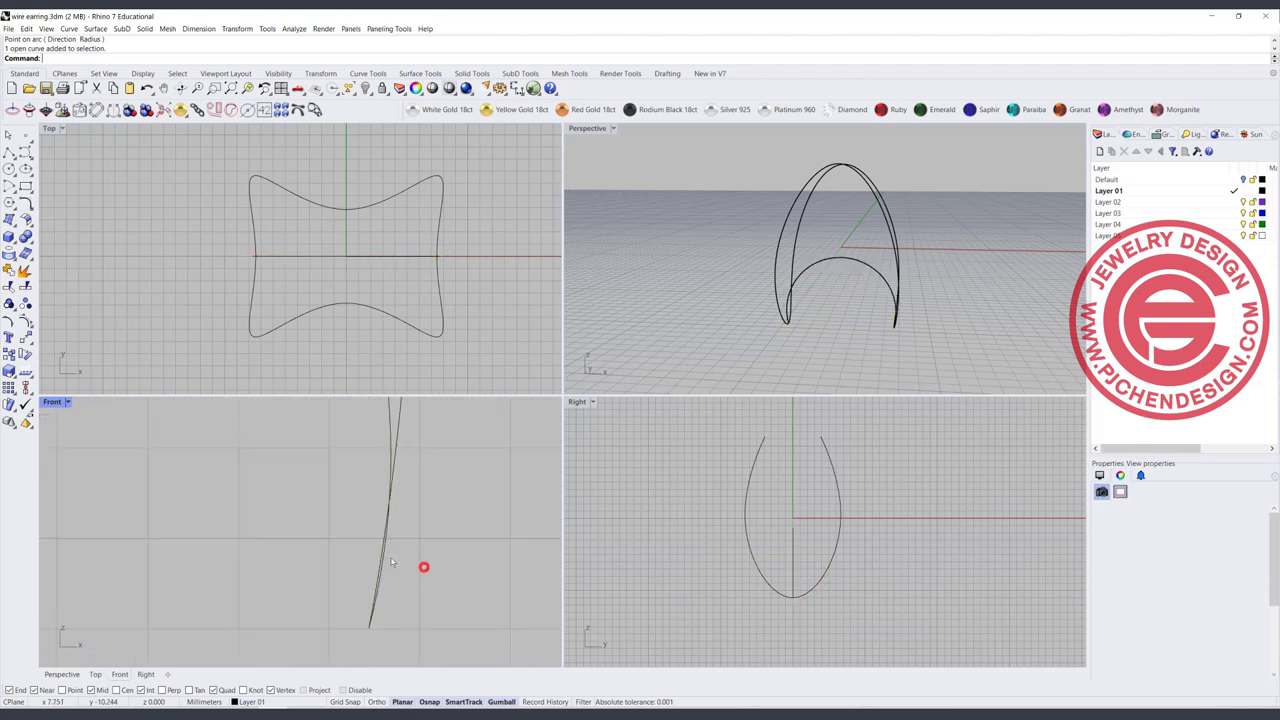
pyautogui.click(386, 549)
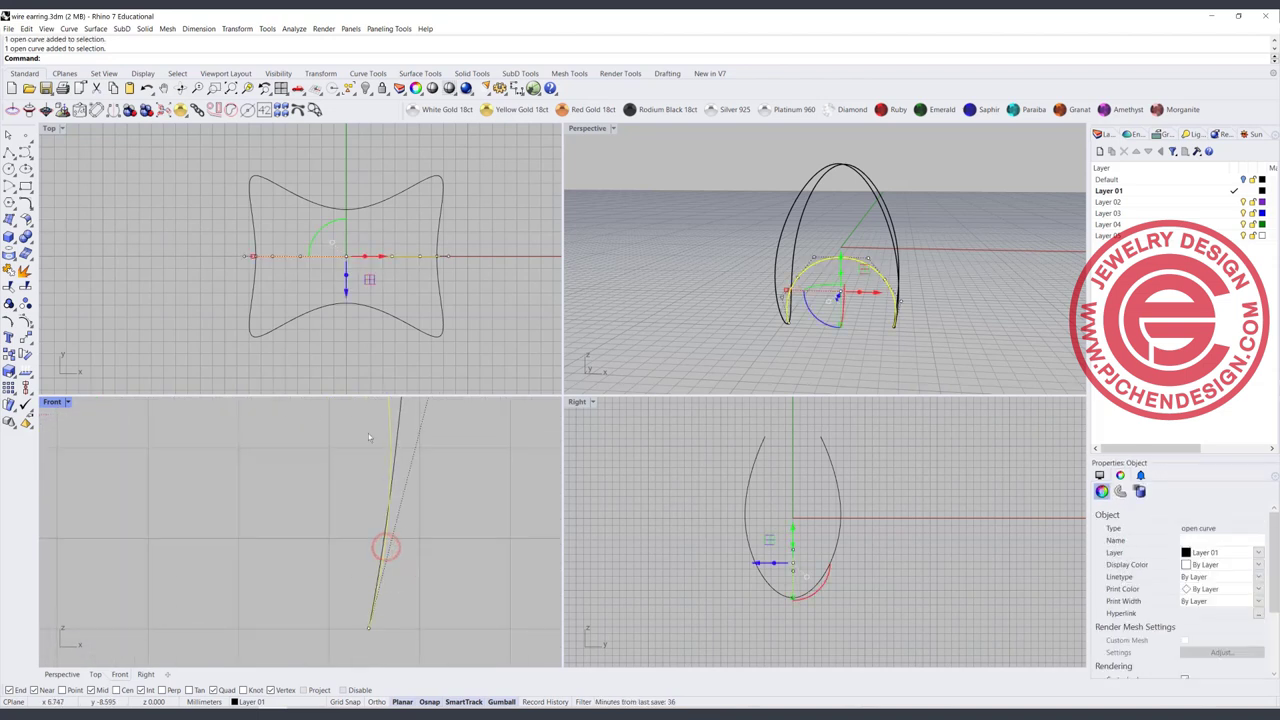
pyautogui.scroll(-8, 386, 489)
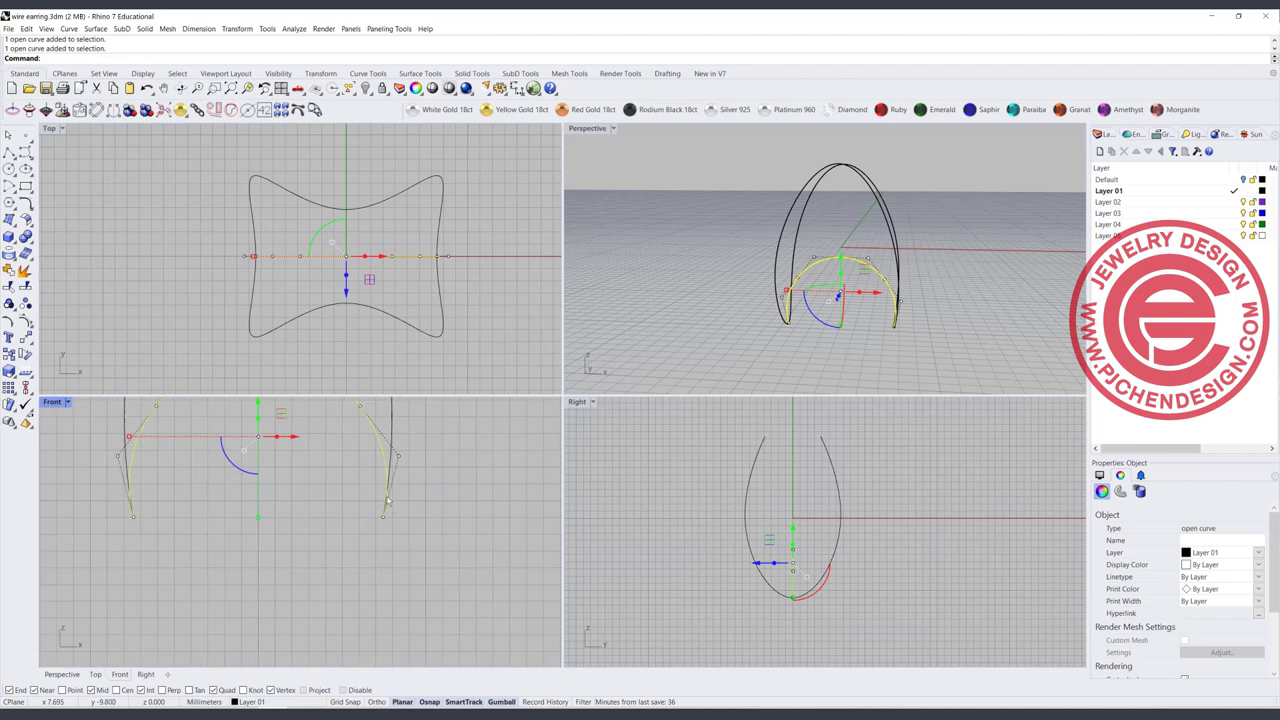
pyautogui.click(214, 502)
pyautogui.moveTo(212, 500); pyautogui.dragTo(472, 525)
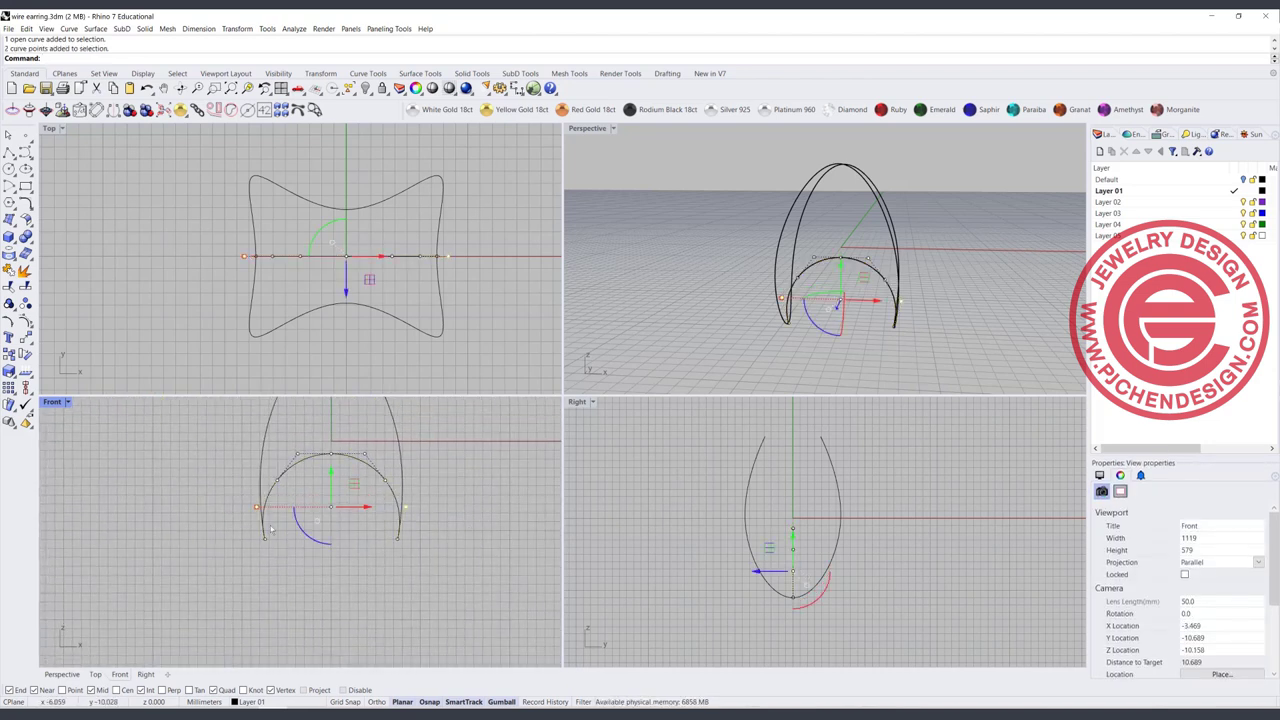
pyautogui.moveTo(256, 508); pyautogui.dragTo(270, 506)
pyautogui.click(307, 478)
pyautogui.press('Escape')
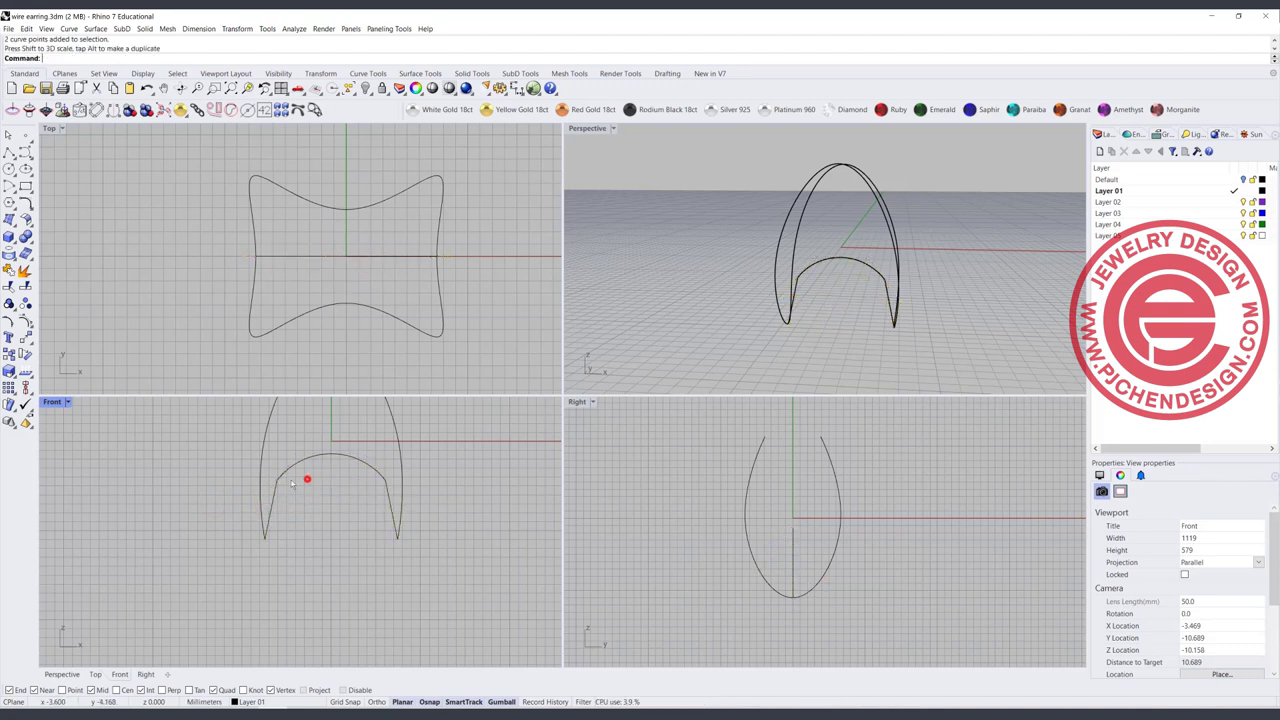
# Step: Inspect the lower arc in an enlarged Front view and undo the last scaling of its control points
pyautogui.scroll(6, 289, 485)
pyautogui.click(265, 480)
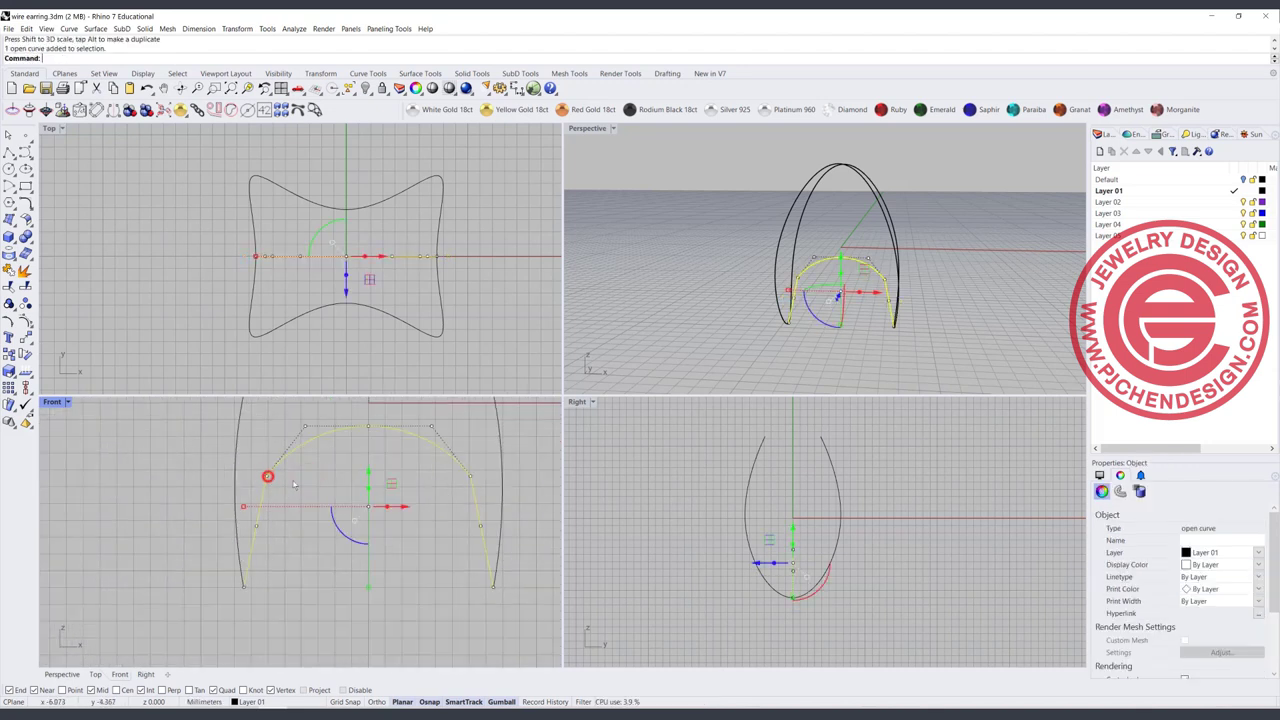
pyautogui.click(468, 478)
pyautogui.click(171, 428)
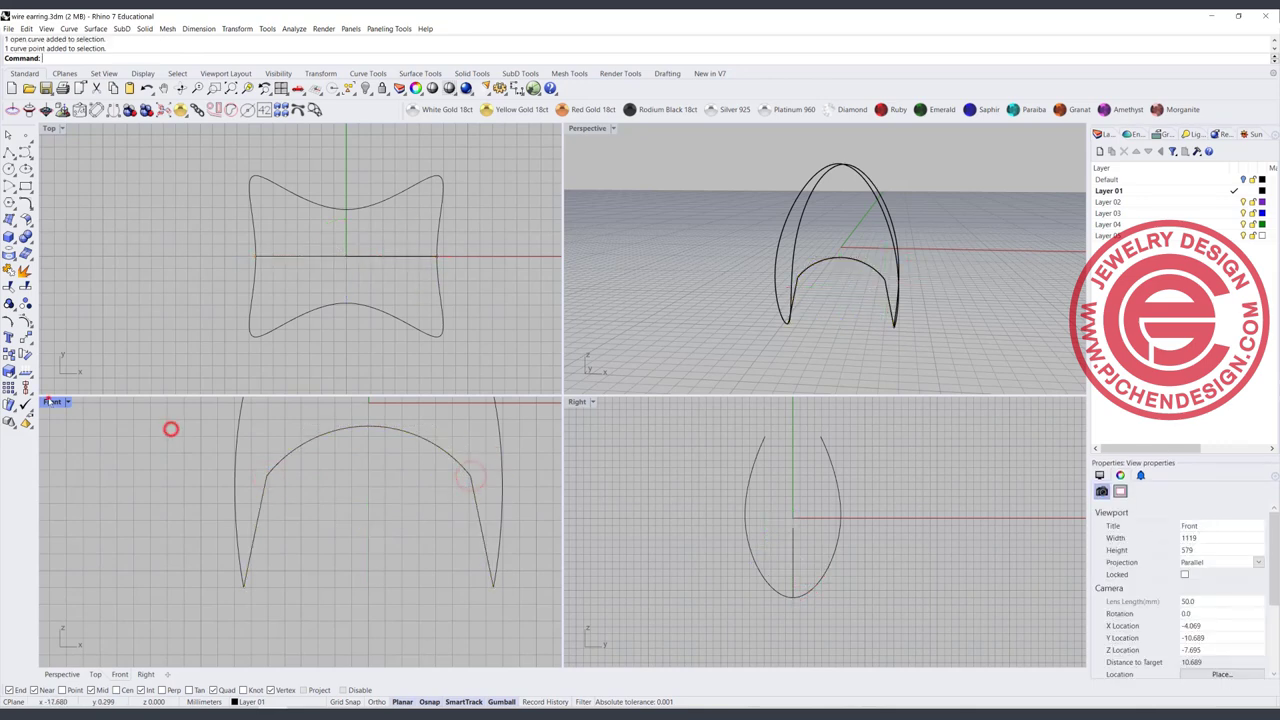
pyautogui.doubleClick(51, 401)
pyautogui.scroll(-6, 608, 371)
pyautogui.moveTo(627, 374); pyautogui.dragTo(510, 421, button='right')
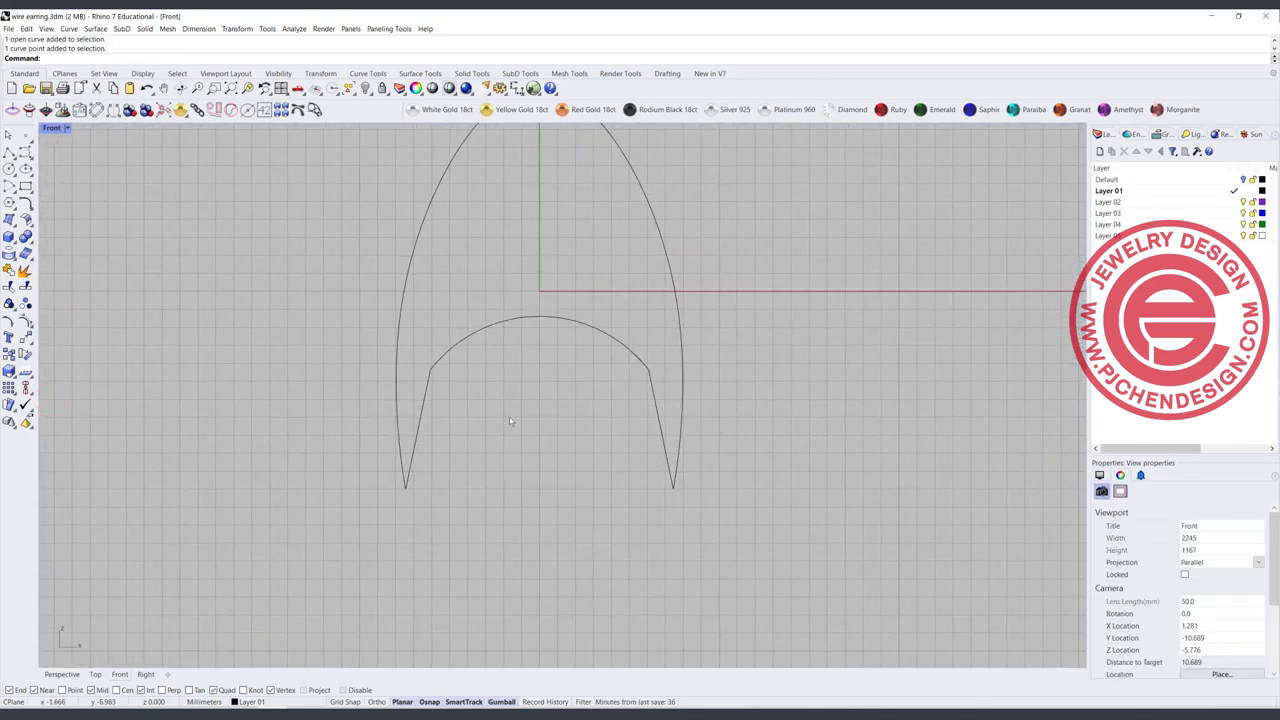
pyautogui.hotkey('ctrl', 'z')
pyautogui.click(549, 375)
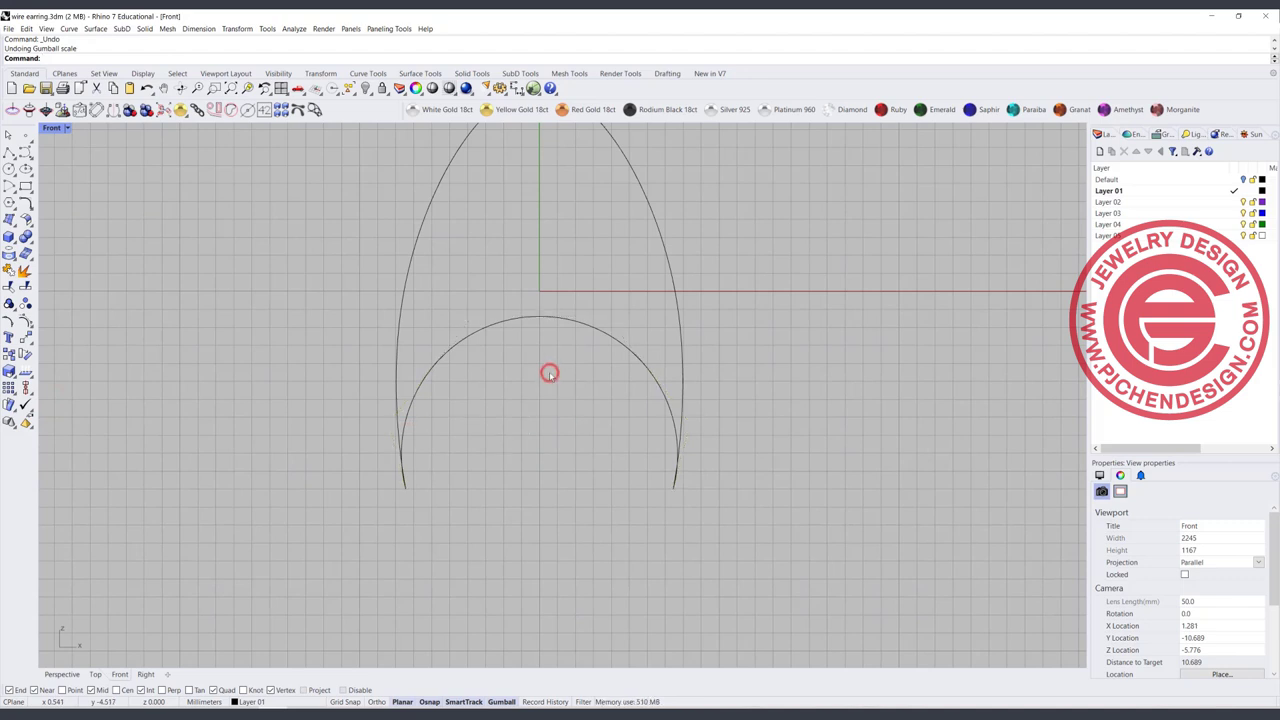
# Step: Rebuild the lower arc with a point count of 5 and degree 3, deleting the input curve
pyautogui.click(555, 316)
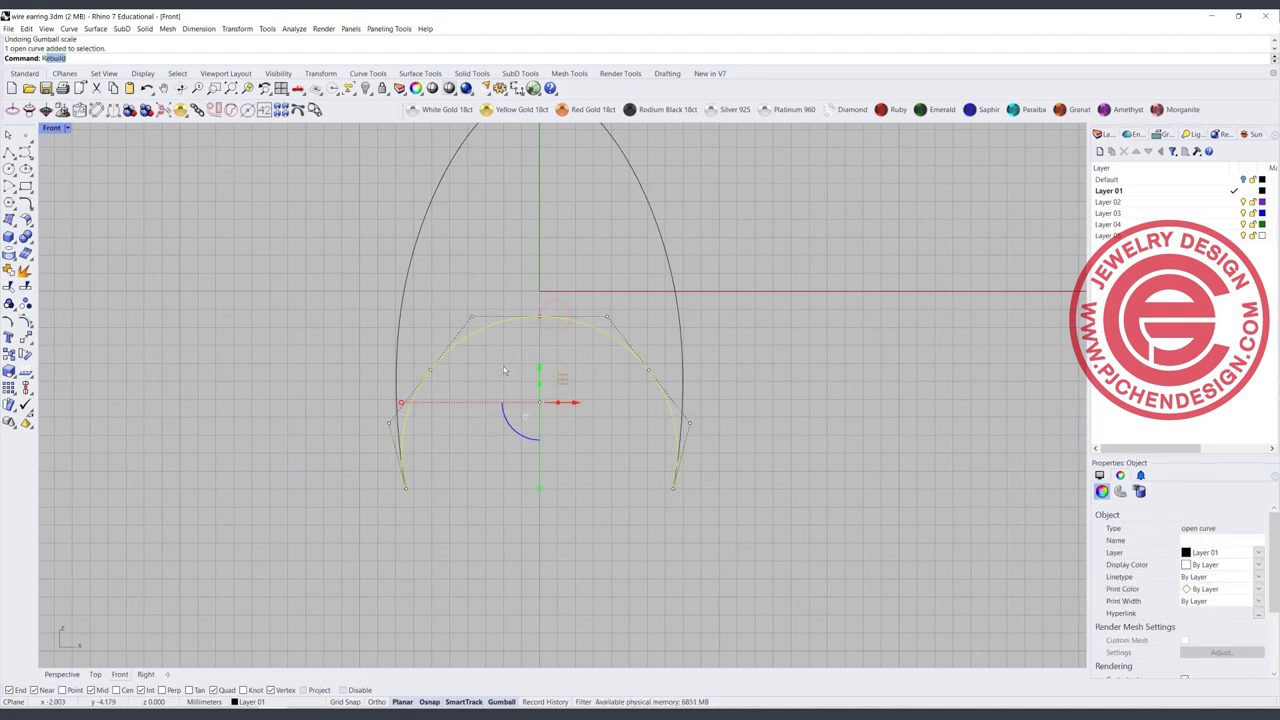
pyautogui.write('rebuild')
pyautogui.press('Return')
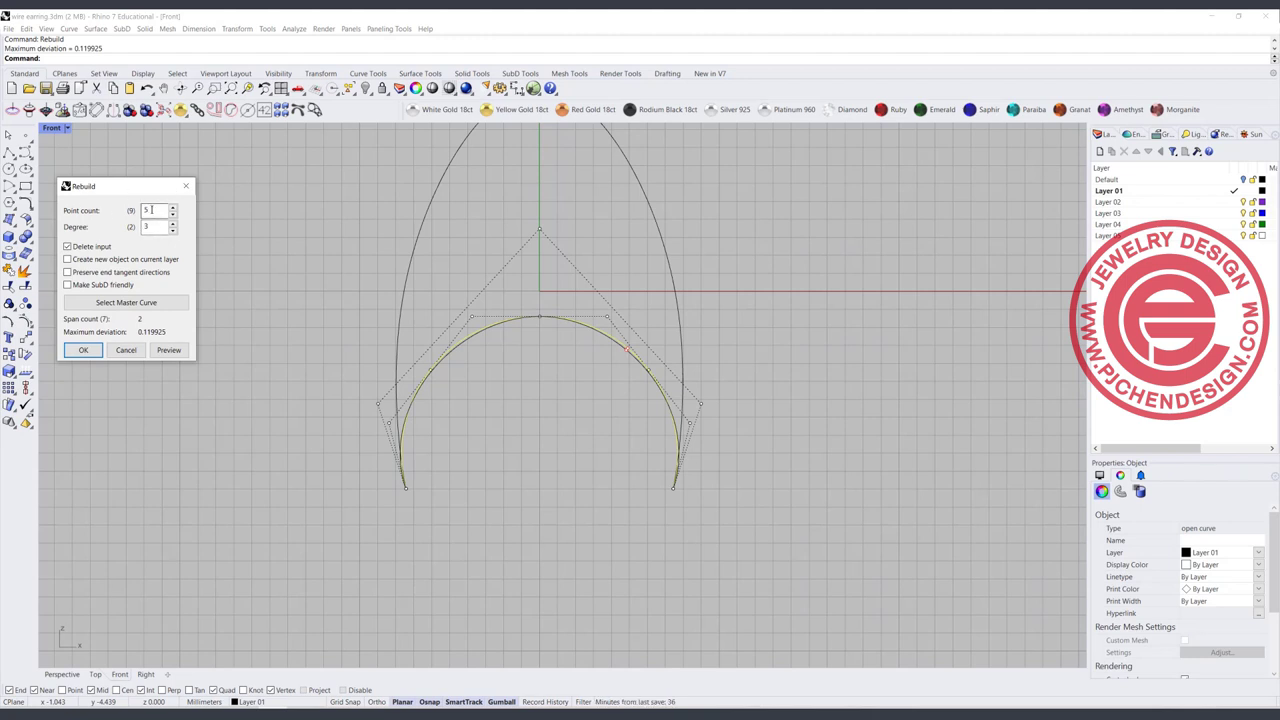
pyautogui.click(83, 350)
# Step: Scale the rebuilt lower arc's two outer control points toward each other so its legs sit inside the outline
pyautogui.moveTo(749, 414); pyautogui.dragTo(318, 363)
pyautogui.moveTo(378, 405); pyautogui.dragTo(378, 404)
pyautogui.click(520, 466)
pyautogui.scroll(3, 409, 474)
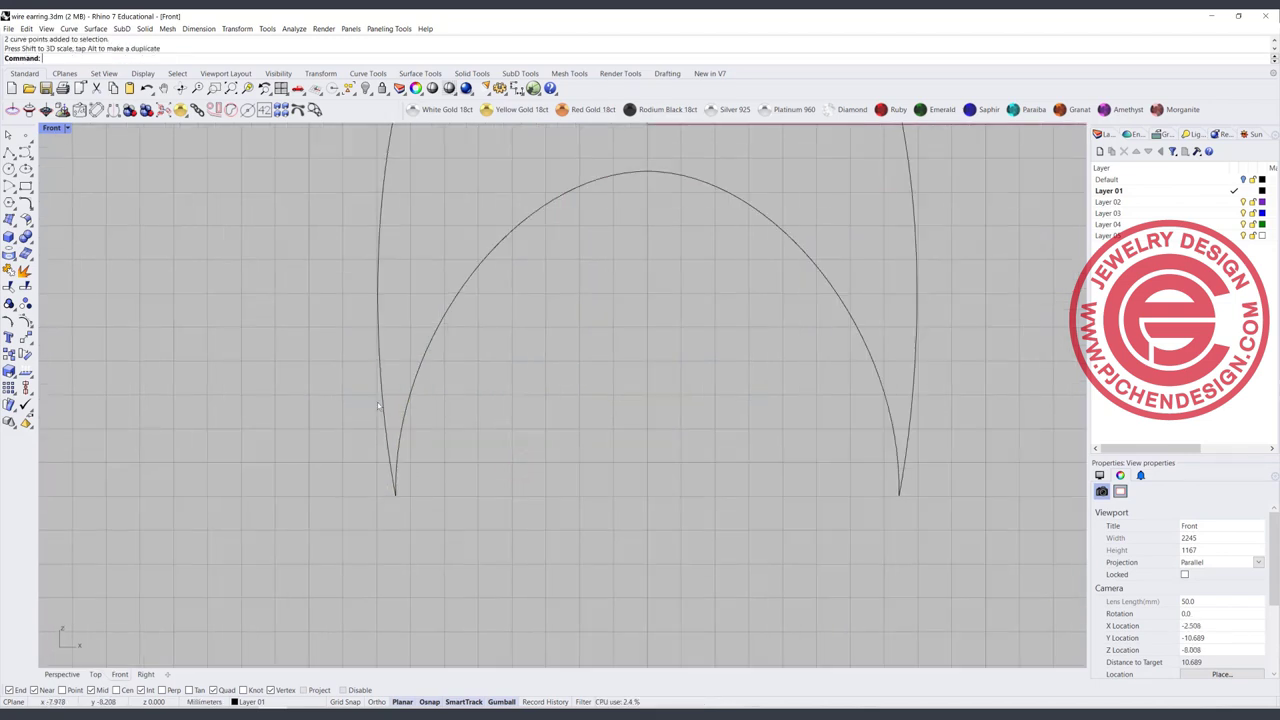
pyautogui.scroll(-5, 530, 418)
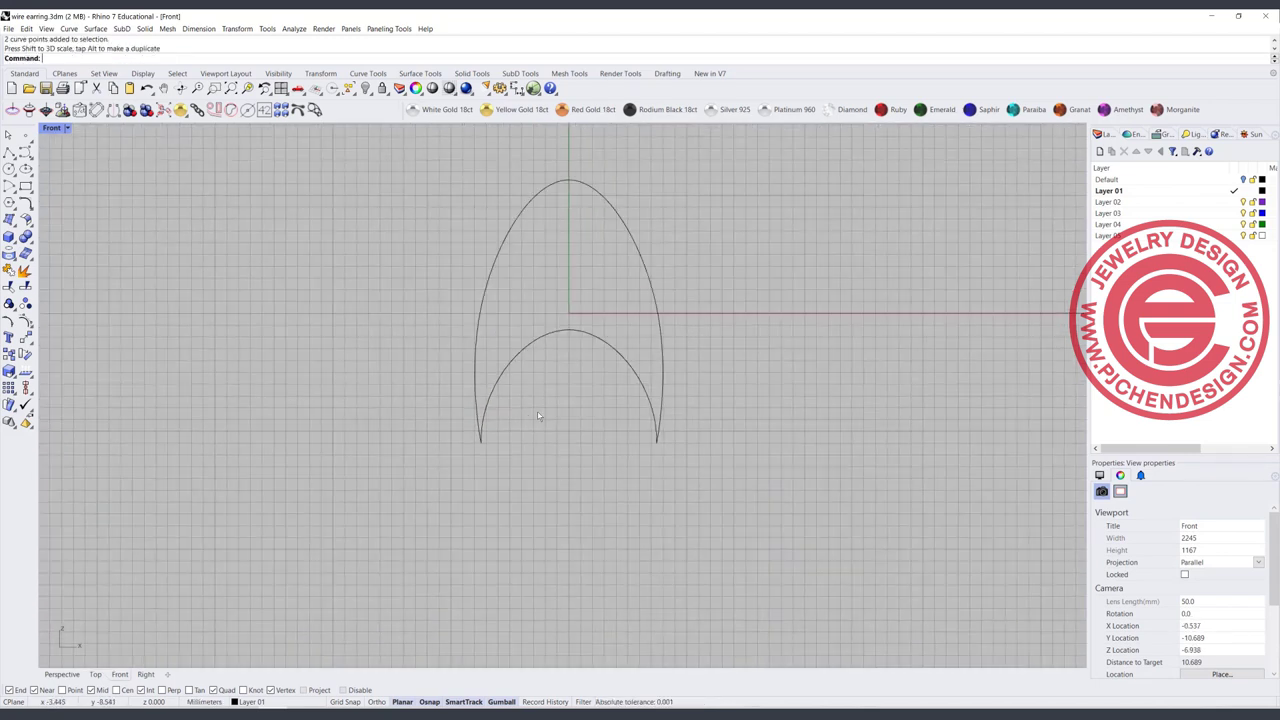
# Step: Draw a start-end-point arc in the Right view joining the outline's two upper peaks, bulging downward to just below the ground plane
pyautogui.doubleClick(52, 128)
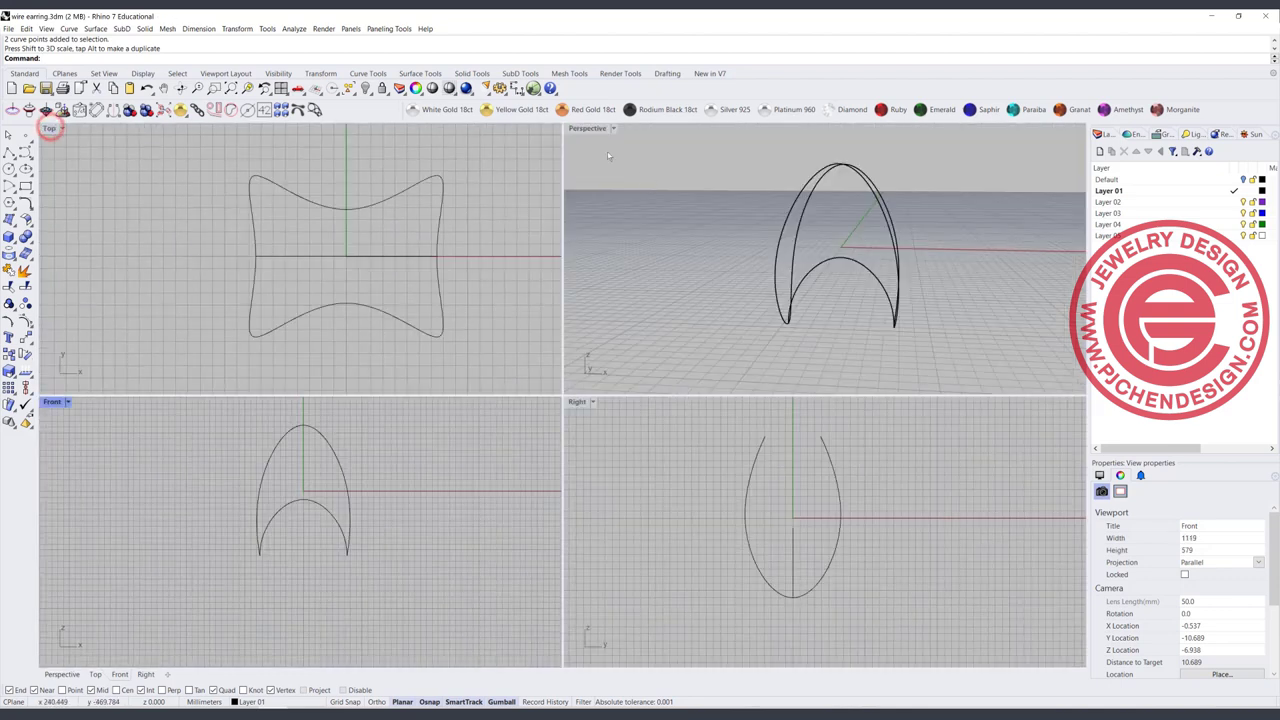
pyautogui.moveTo(640, 250); pyautogui.dragTo(836, 205, button='right')
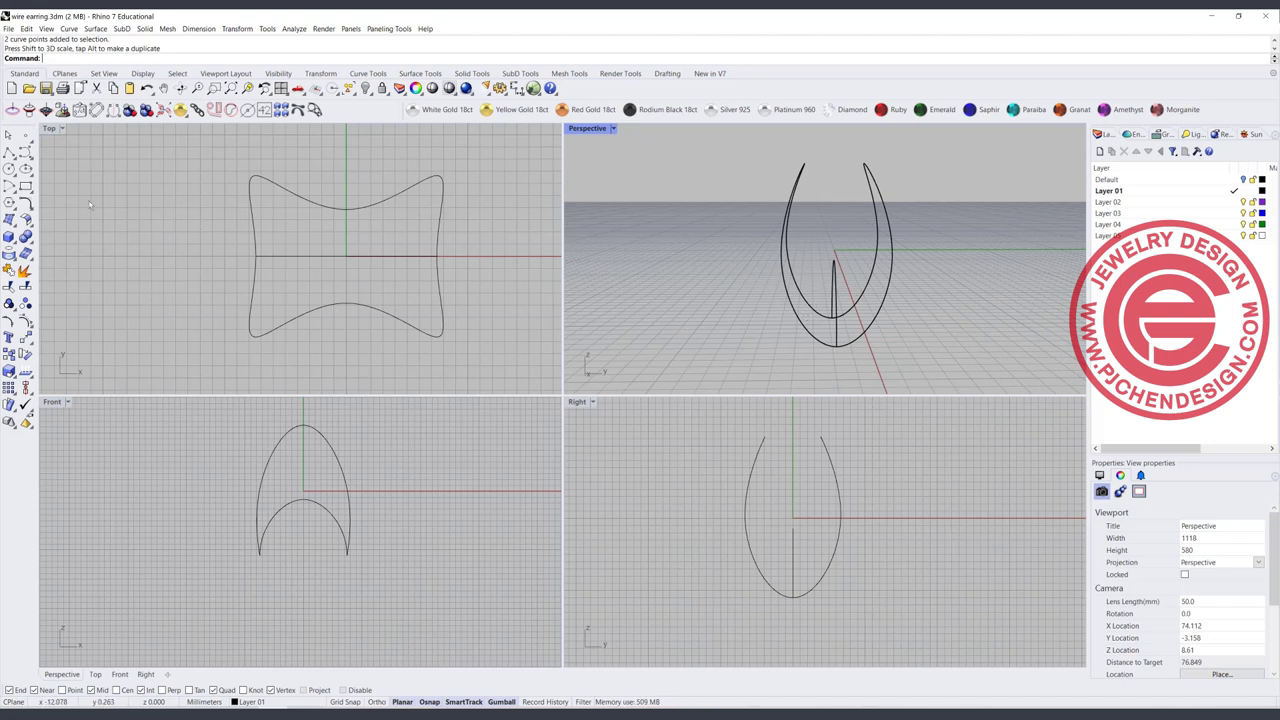
pyautogui.click(10, 188)
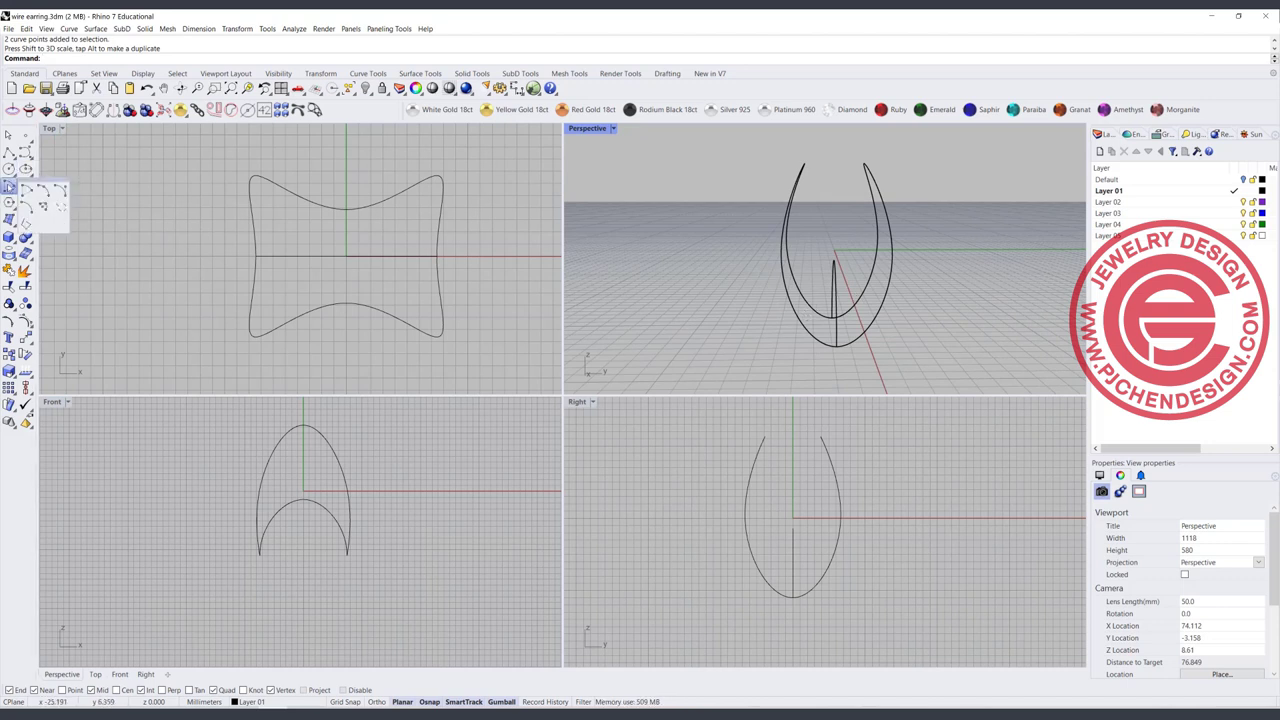
pyautogui.click(45, 192)
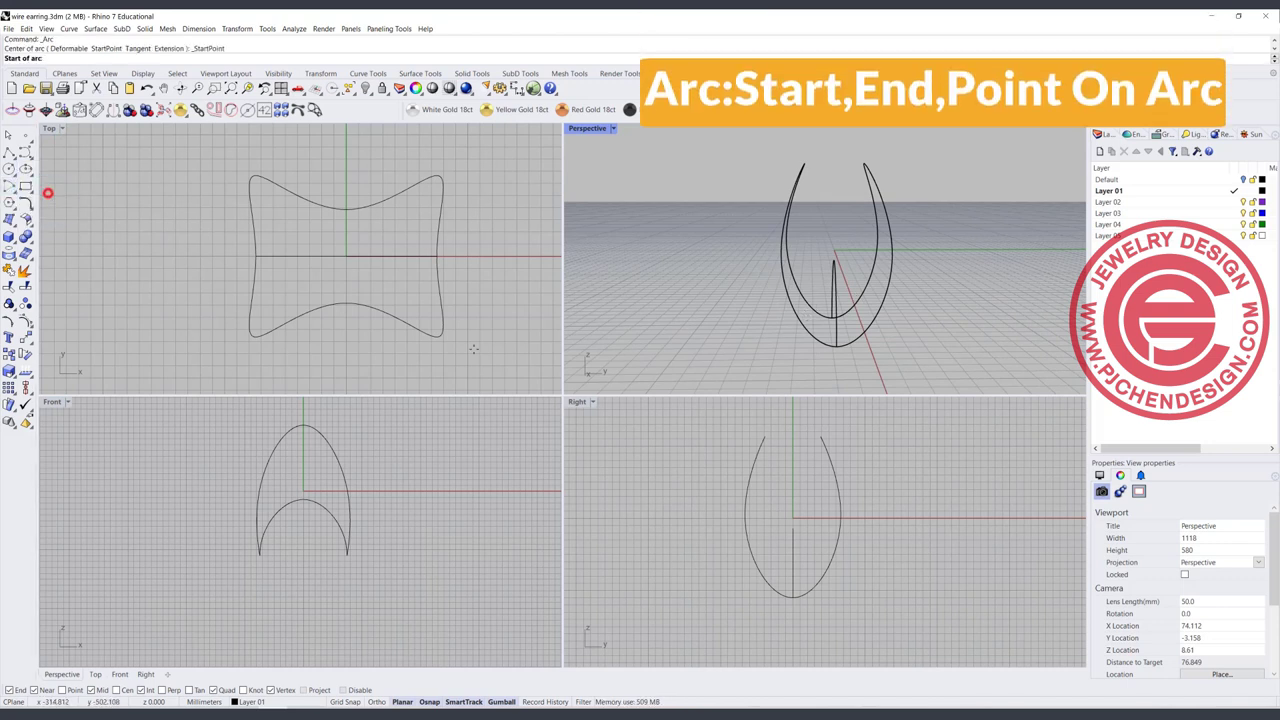
pyautogui.click(765, 434)
pyautogui.click(821, 437)
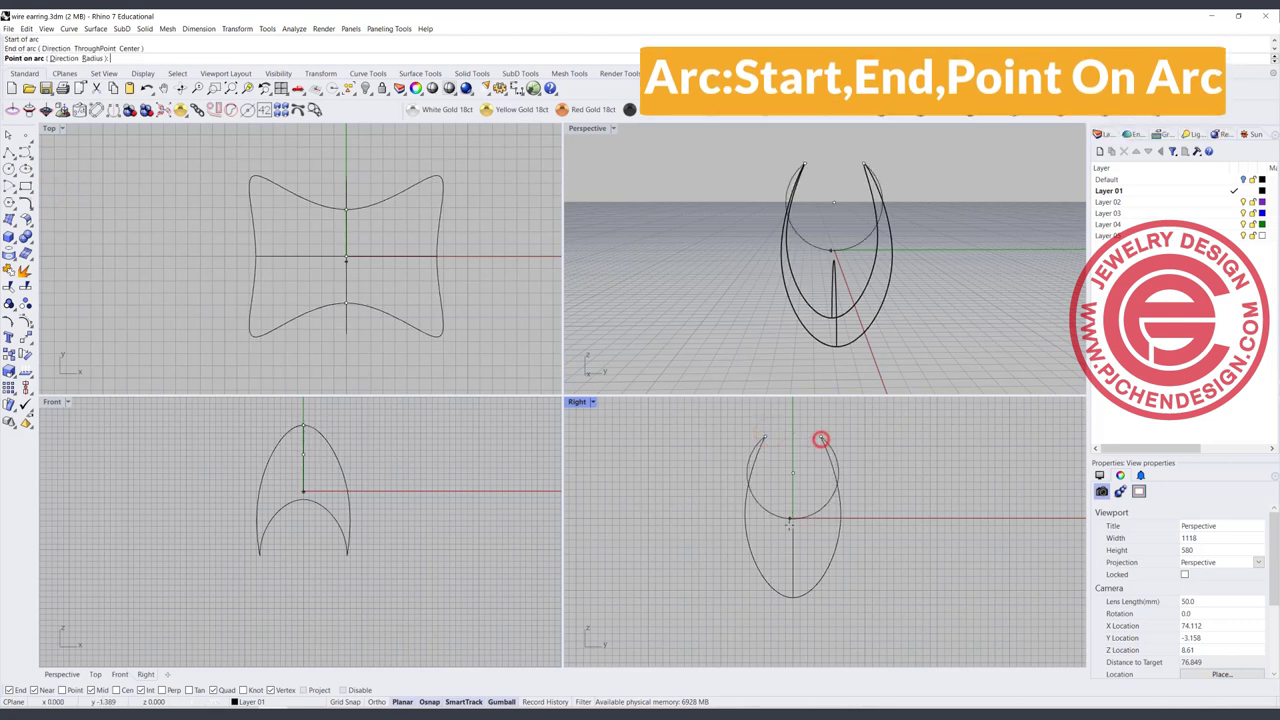
pyautogui.click(790, 526)
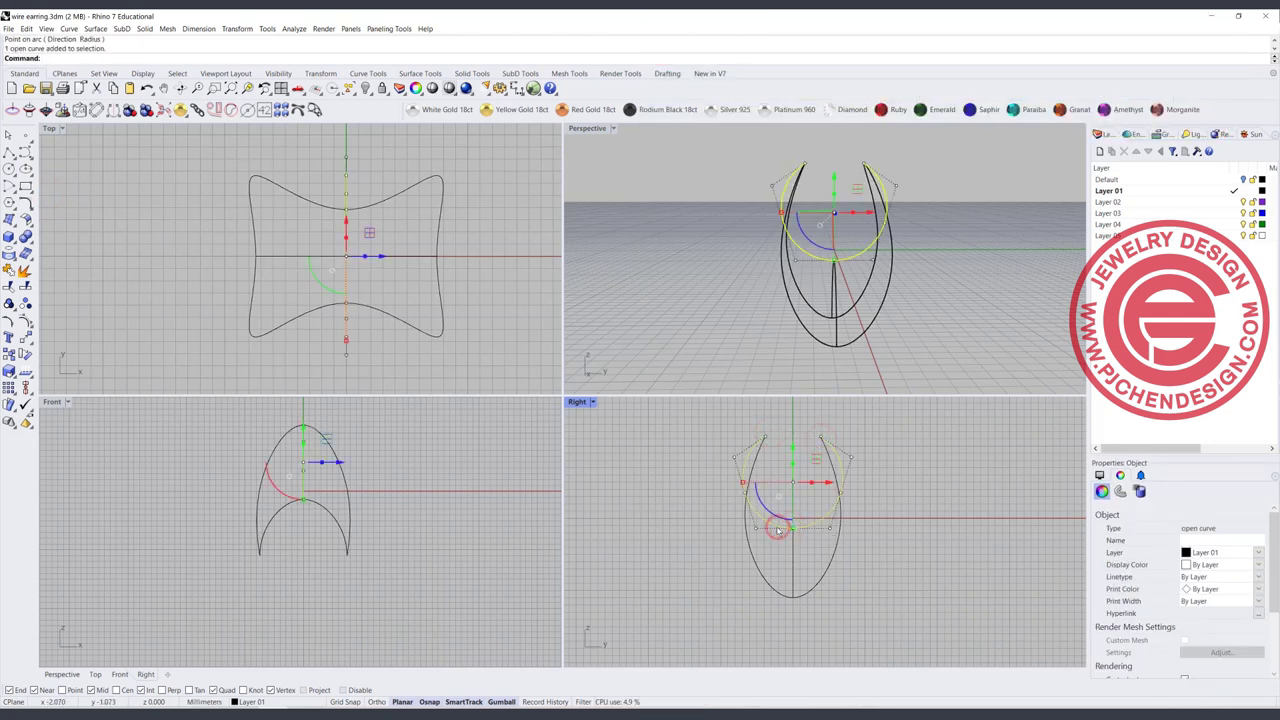
# Step: Rebuild the upper arc with a point count of 5 and degree 3, deleting the input curve
pyautogui.write('Rebuild')
pyautogui.press('Return')
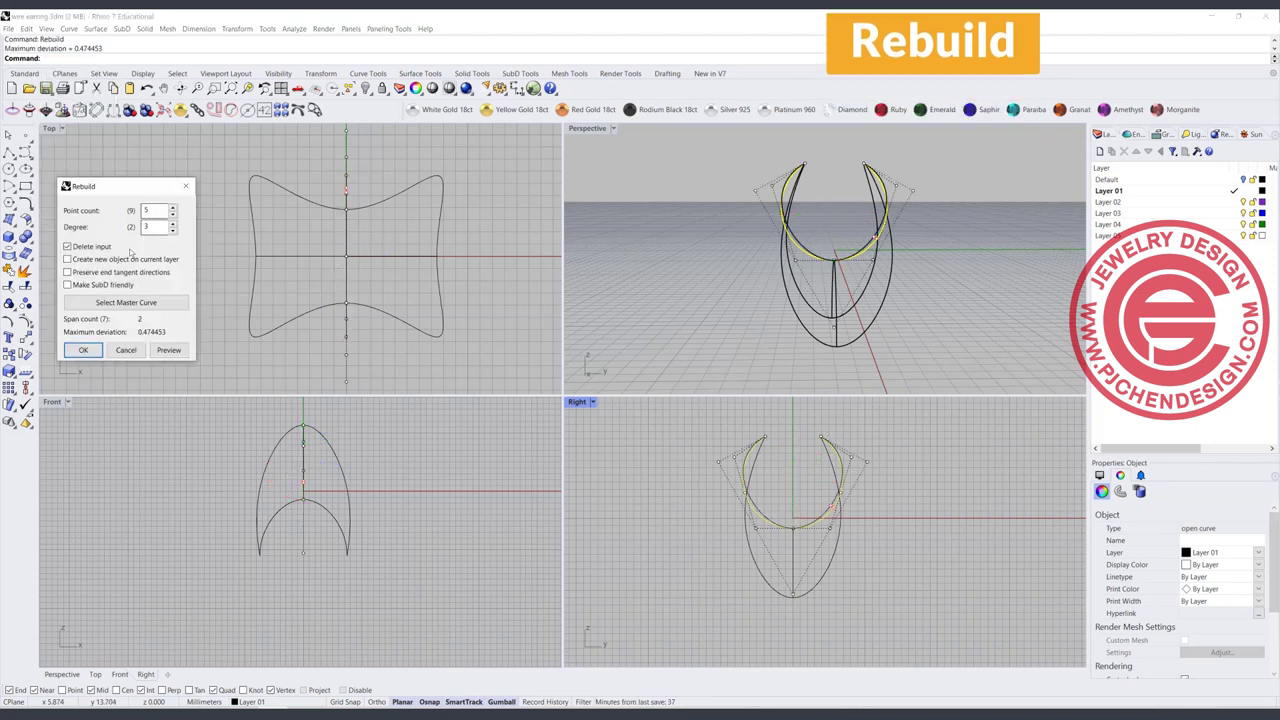
pyautogui.click(80, 350)
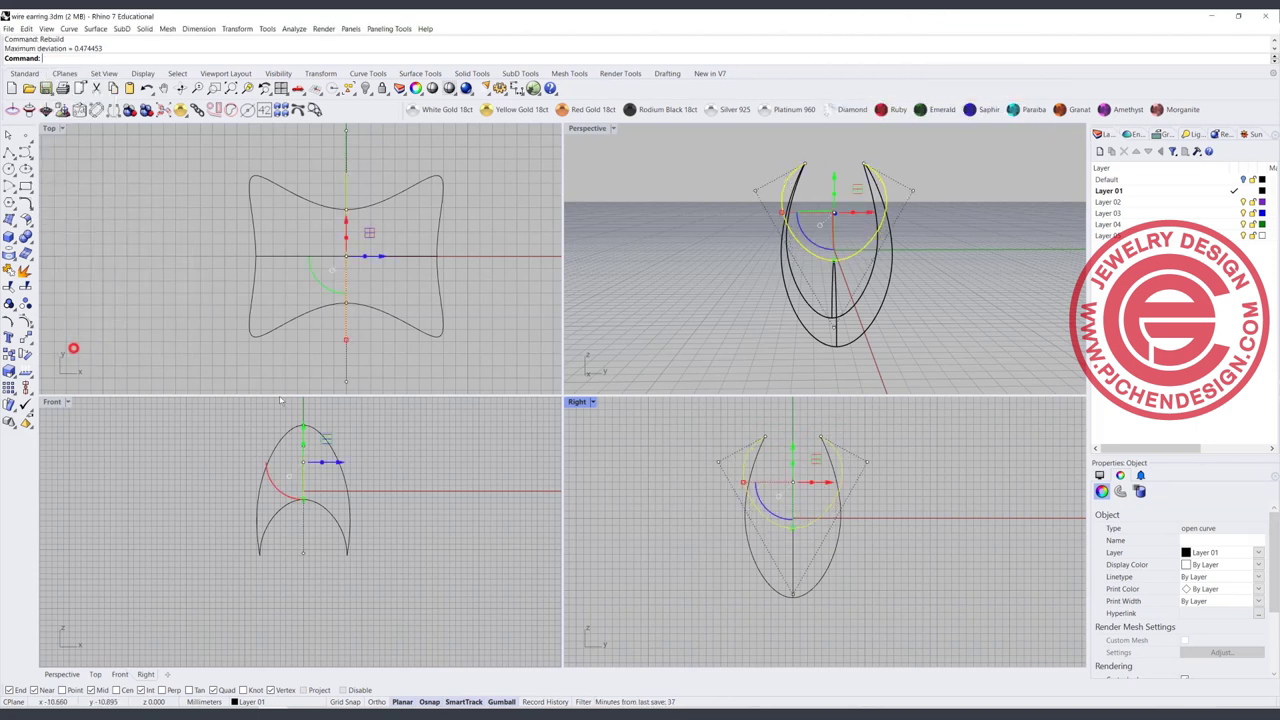
# Step: Scale the upper arc's two outer control points toward each other in the Right view so it narrows inside the outline
pyautogui.moveTo(681, 462); pyautogui.dragTo(930, 478)
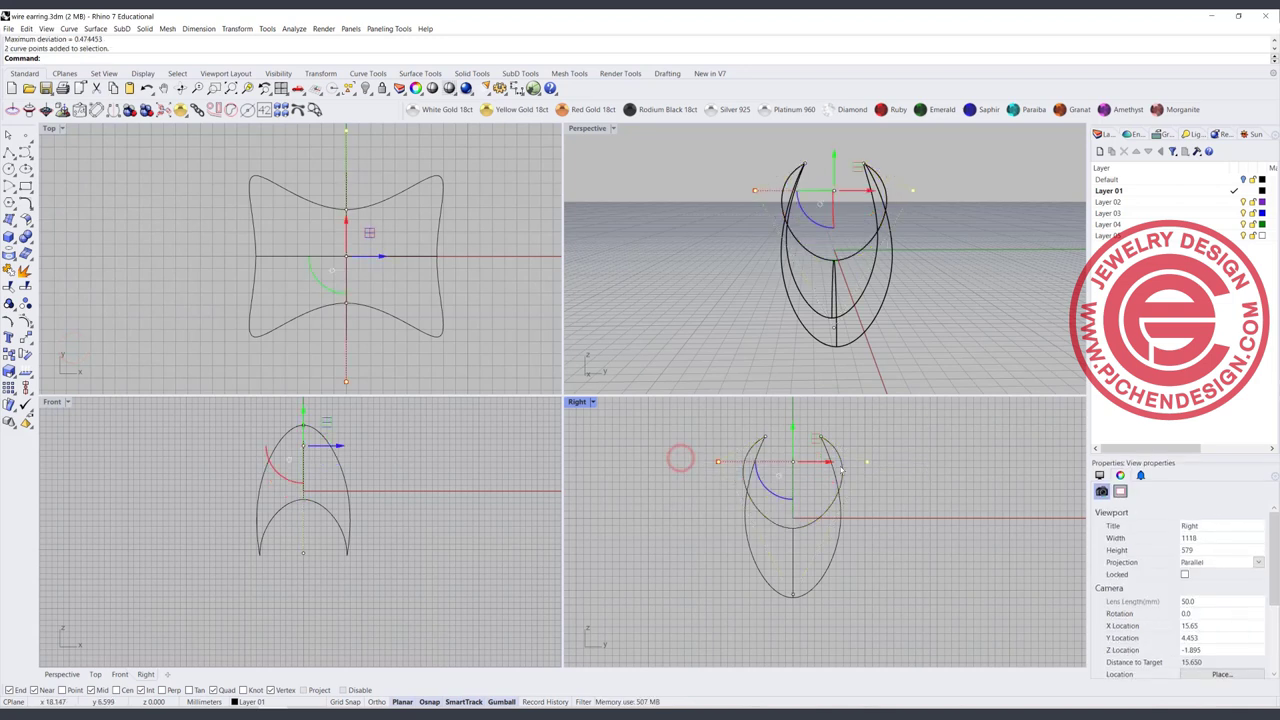
pyautogui.moveTo(718, 466); pyautogui.dragTo(761, 463)
pyautogui.click(950, 532)
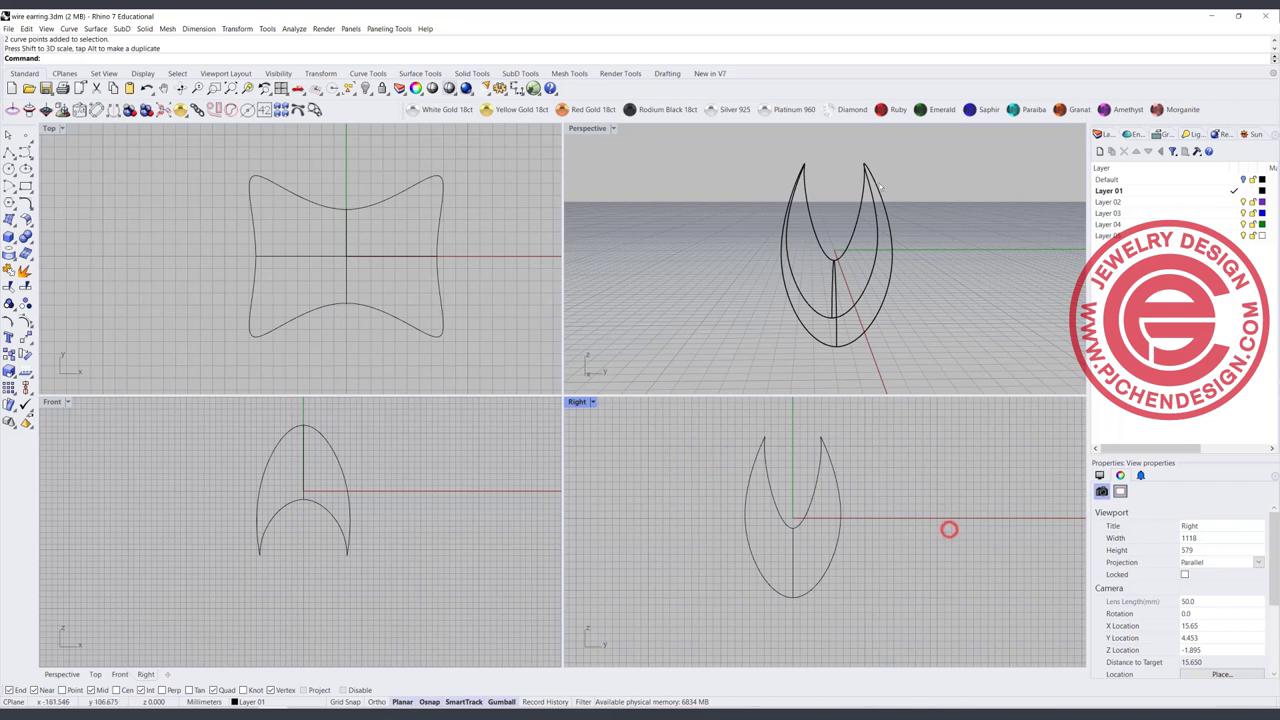
# Step: Examine the closed outline and the two arcs from several angles in an enlarged Perspective view
pyautogui.moveTo(880, 186); pyautogui.dragTo(703, 168, button='right')
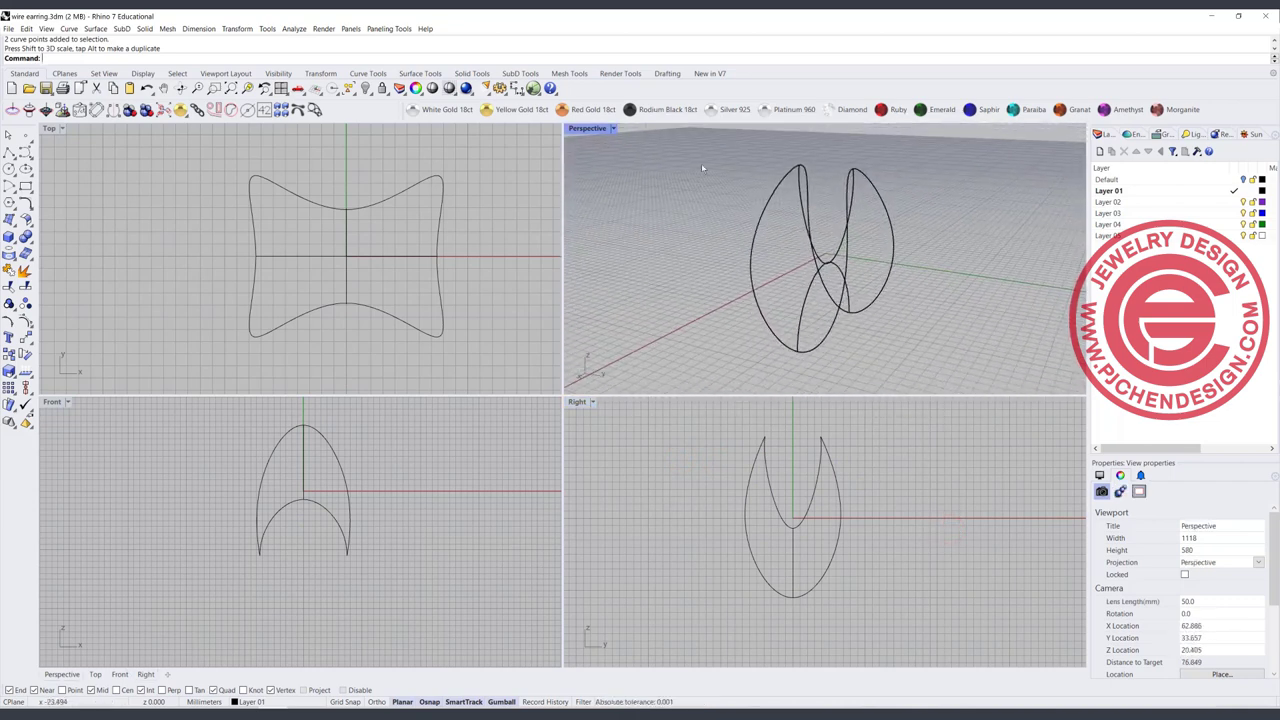
pyautogui.doubleClick(588, 129)
pyautogui.scroll(-4, 563, 343)
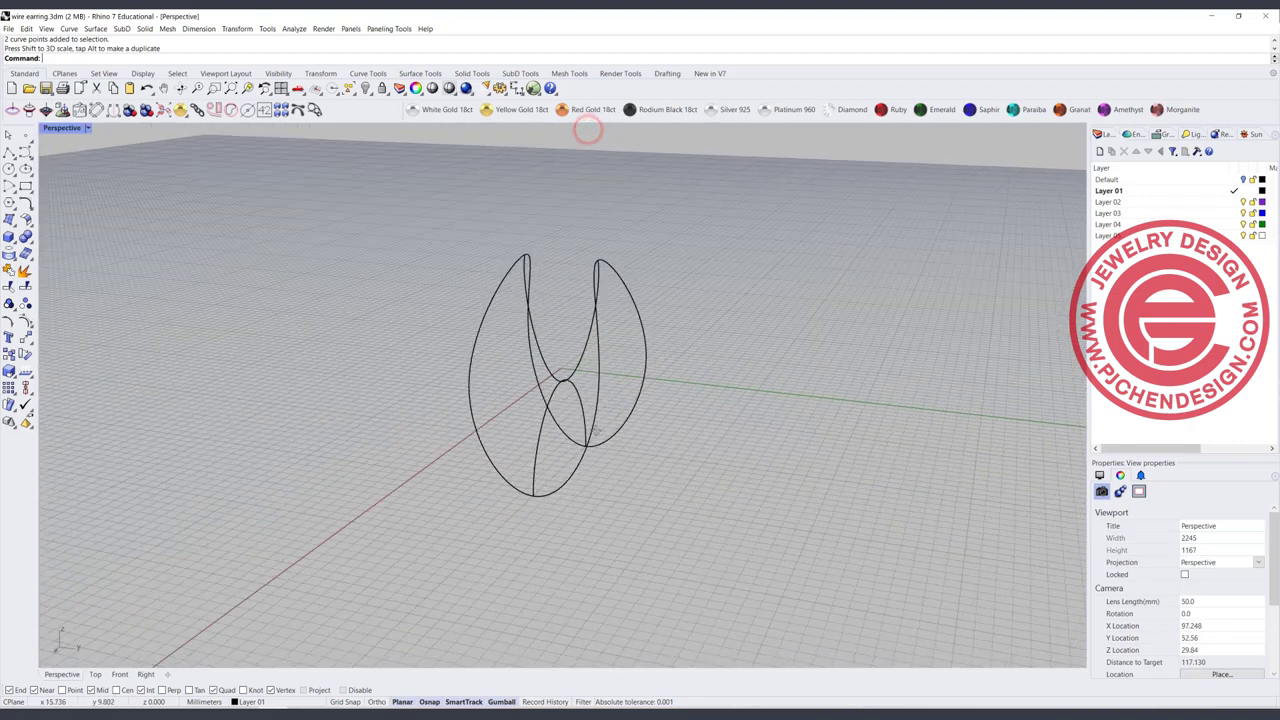
pyautogui.scroll(2, 563, 343)
pyautogui.moveTo(563, 343); pyautogui.dragTo(665, 385, button='right')
pyautogui.keyDown('shift'); pyautogui.moveTo(576, 426); pyautogui.dragTo(523, 368, button='right'); pyautogui.keyUp('shift')
pyautogui.click(621, 358)
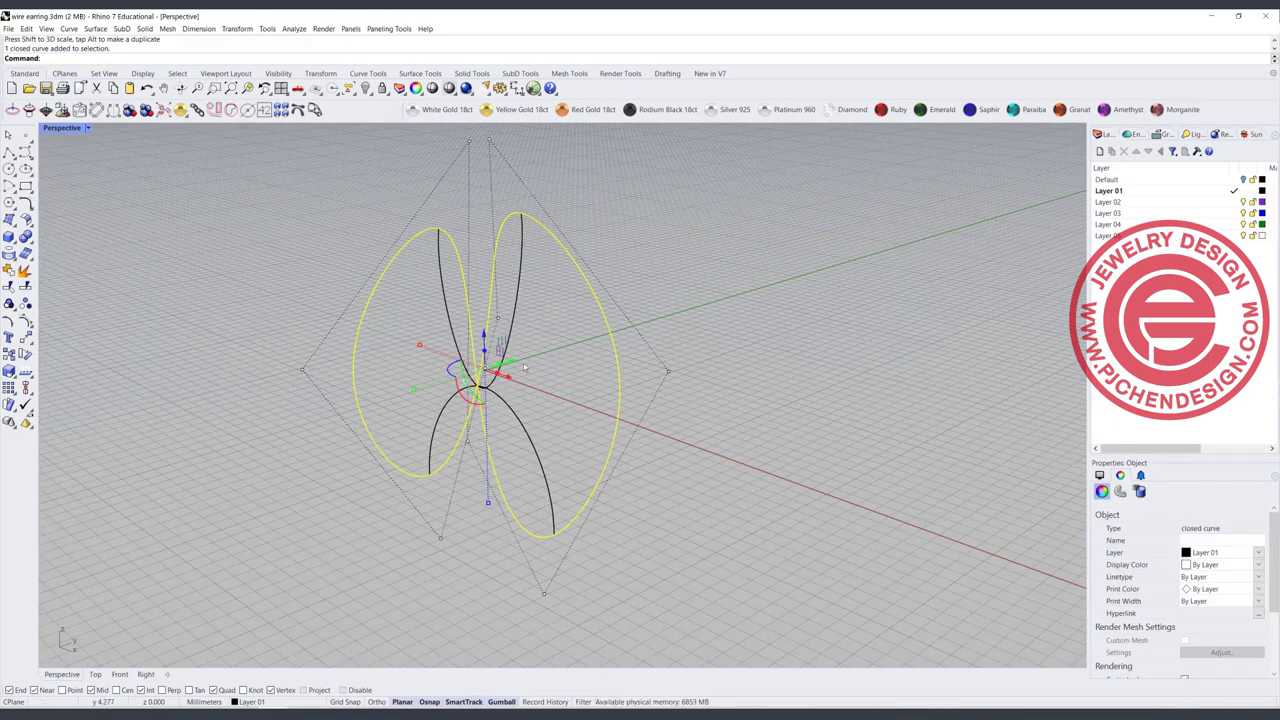
pyautogui.moveTo(714, 448); pyautogui.dragTo(741, 447, button='right')
pyautogui.click(741, 447)
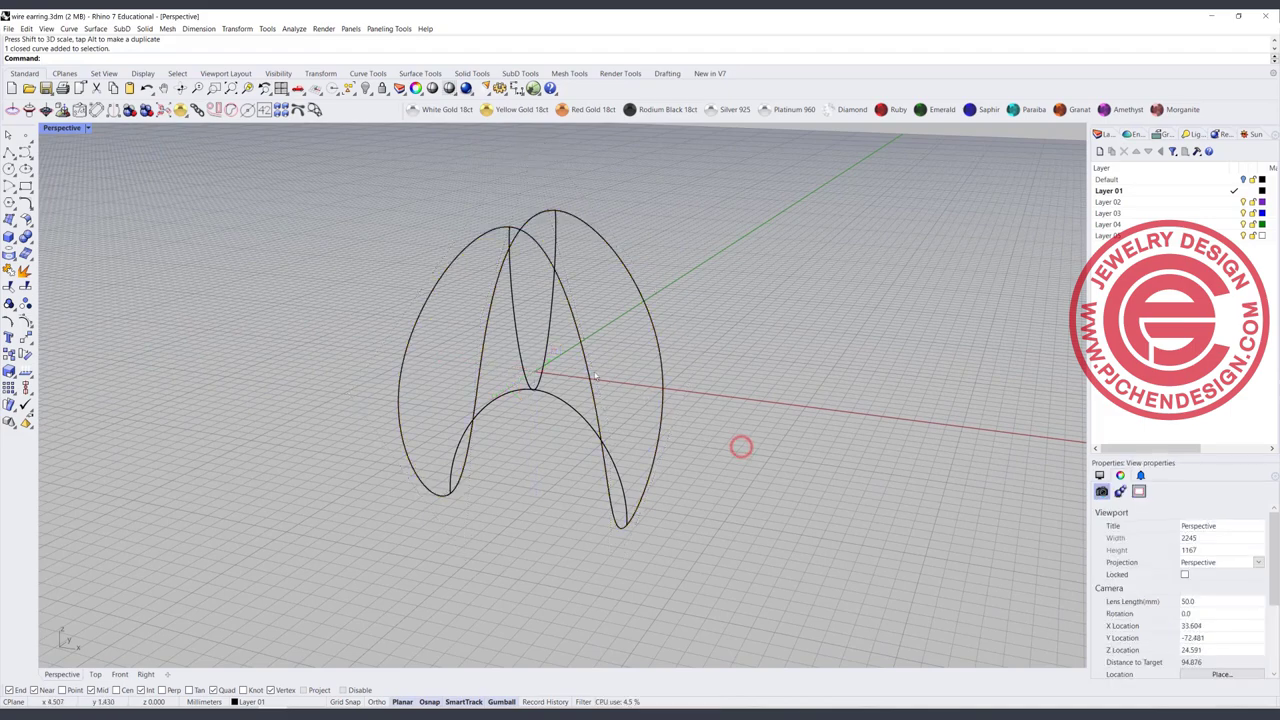
pyautogui.moveTo(595, 376); pyautogui.dragTo(508, 374, button='right')
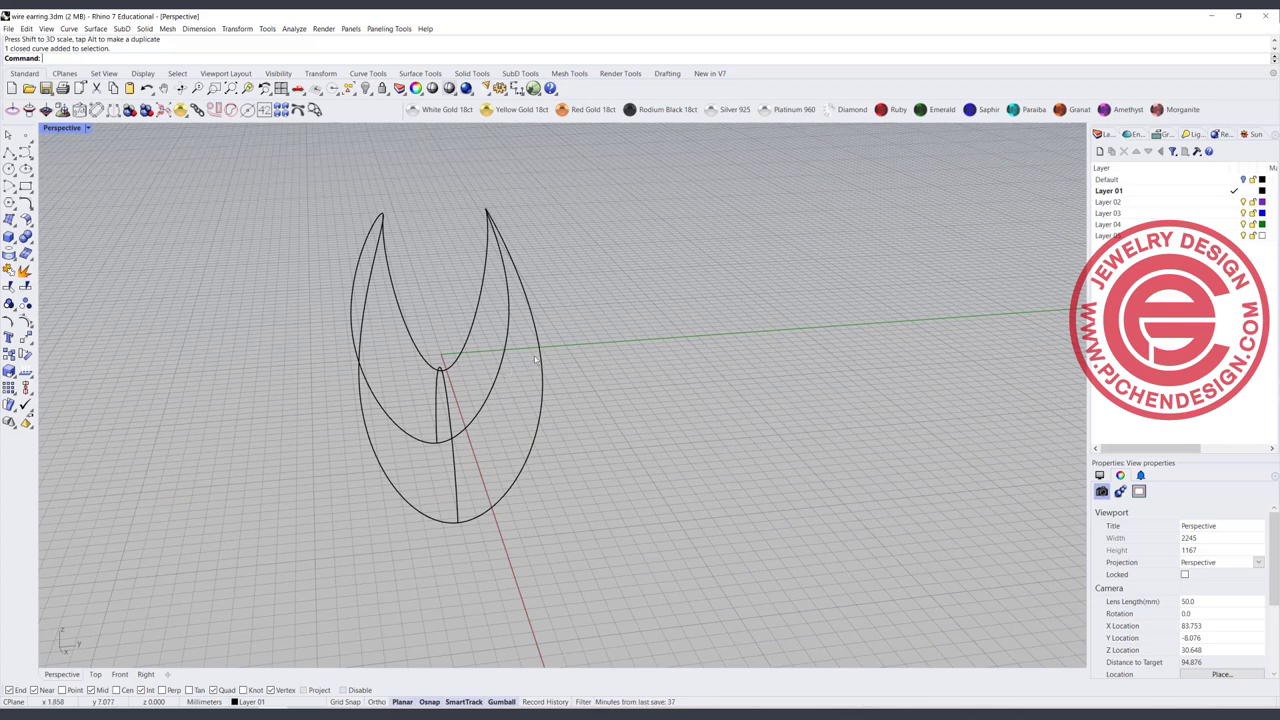
# Step: Split the closed outline into two halves with the upper arc as the cutting object, and check one half
pyautogui.click(537, 361)
pyautogui.moveTo(537, 361); pyautogui.dragTo(666, 376, button='right')
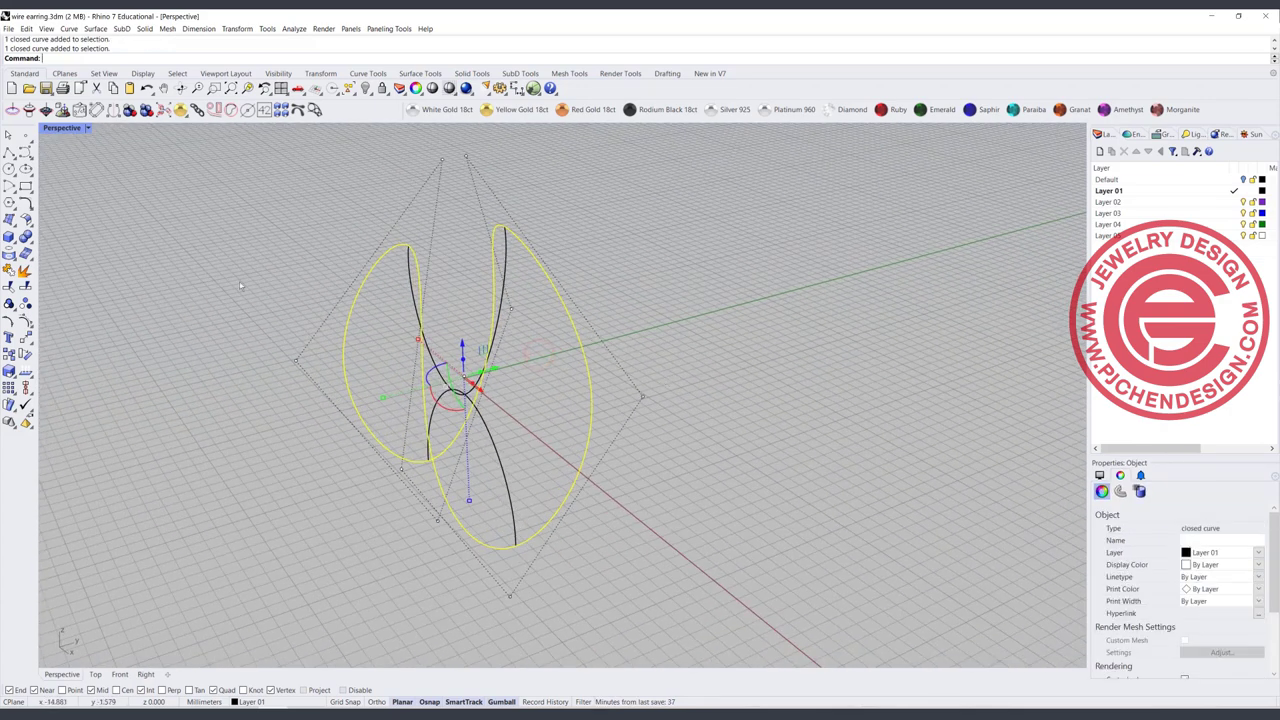
pyautogui.click(25, 287)
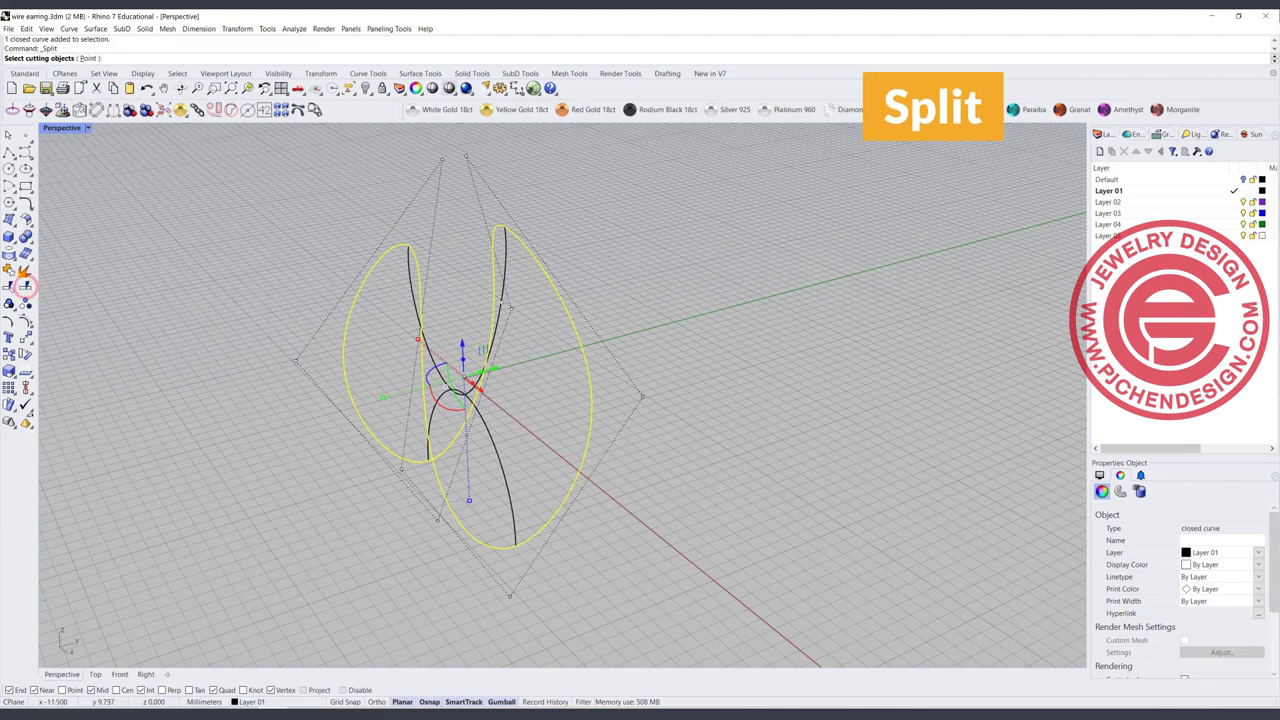
pyautogui.click(506, 266)
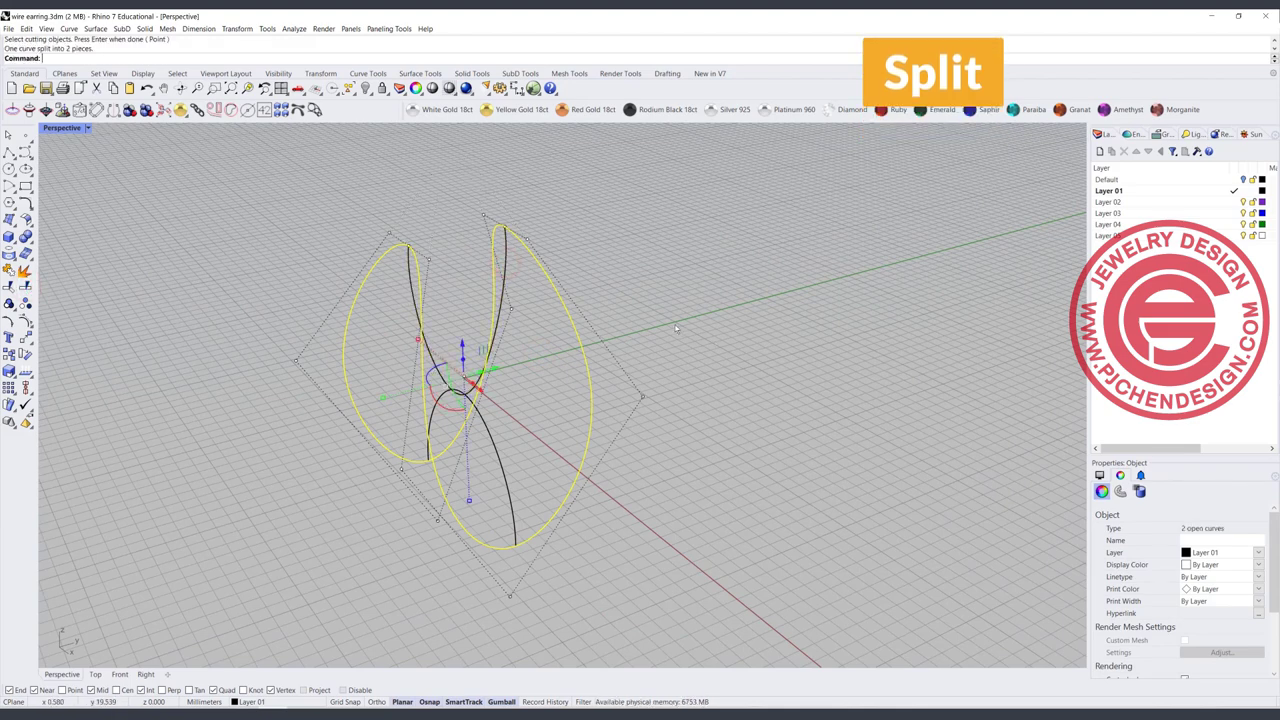
pyautogui.press('Return')
pyautogui.click(579, 327)
pyautogui.moveTo(578, 326); pyautogui.dragTo(762, 339, button='right')
pyautogui.click(540, 280)
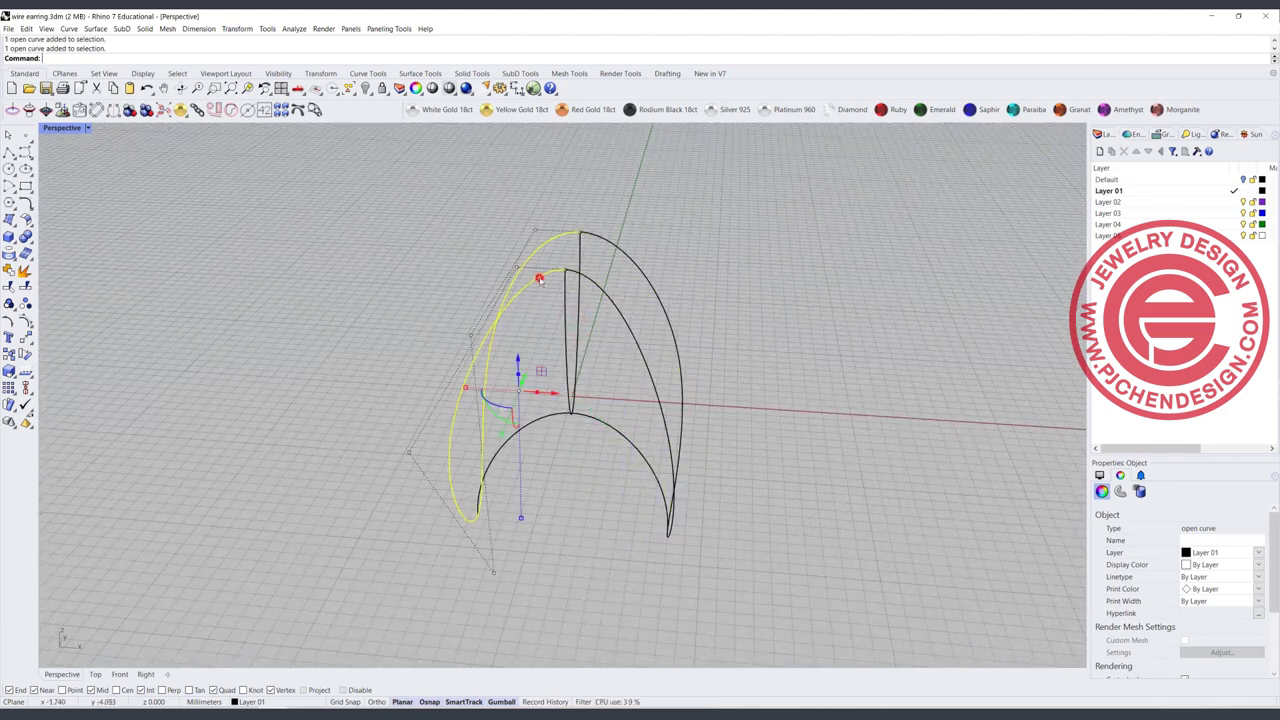
pyautogui.click(817, 453)
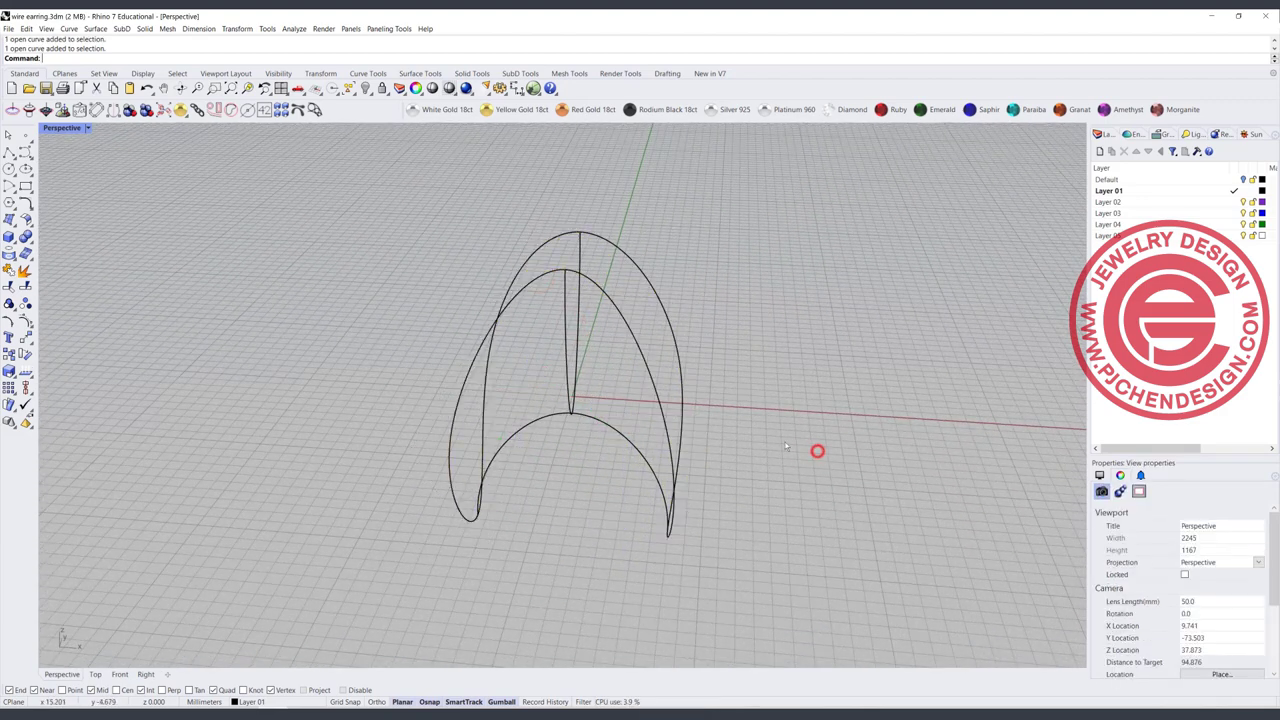
# Step: Create a curve-network surface from the two outline halves and both arcs, with Position matching on edges A and C
pyautogui.click(72, 28)
pyautogui.moveTo(100, 34)
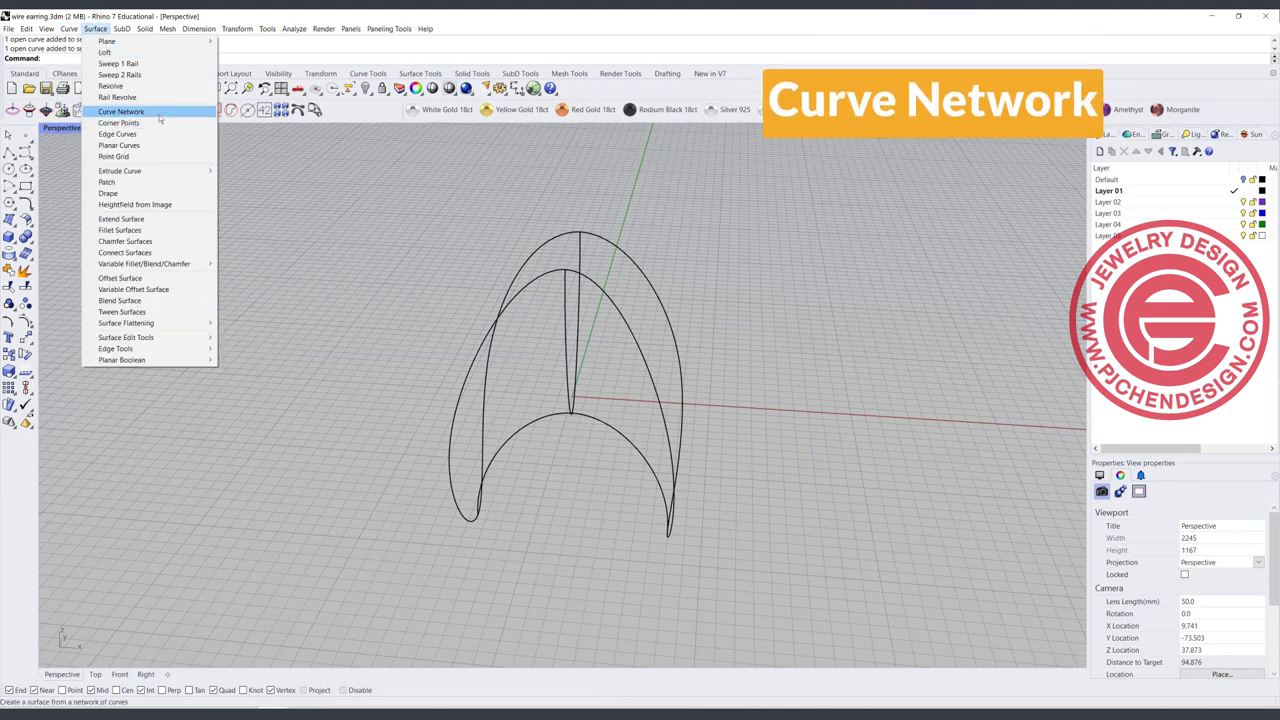
pyautogui.click(120, 111)
pyautogui.moveTo(769, 535); pyautogui.dragTo(403, 291)
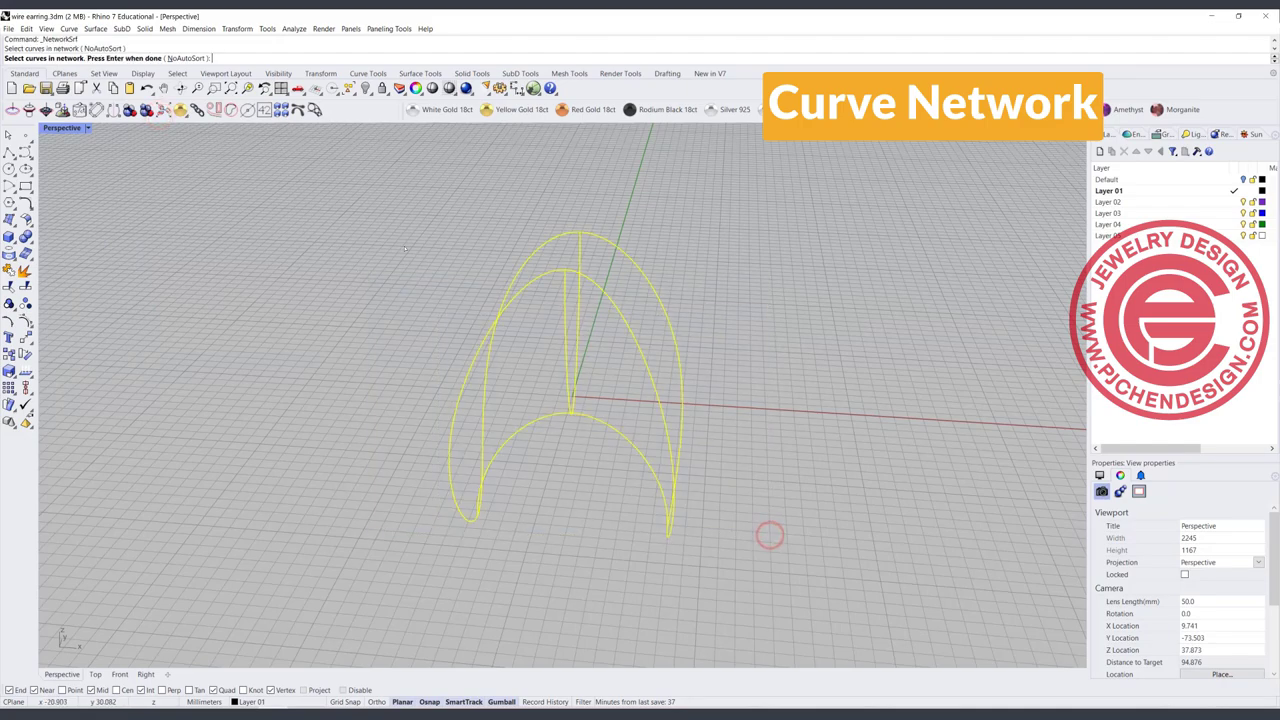
pyautogui.press('Return')
pyautogui.moveTo(760, 360); pyautogui.dragTo(626, 353, button='right')
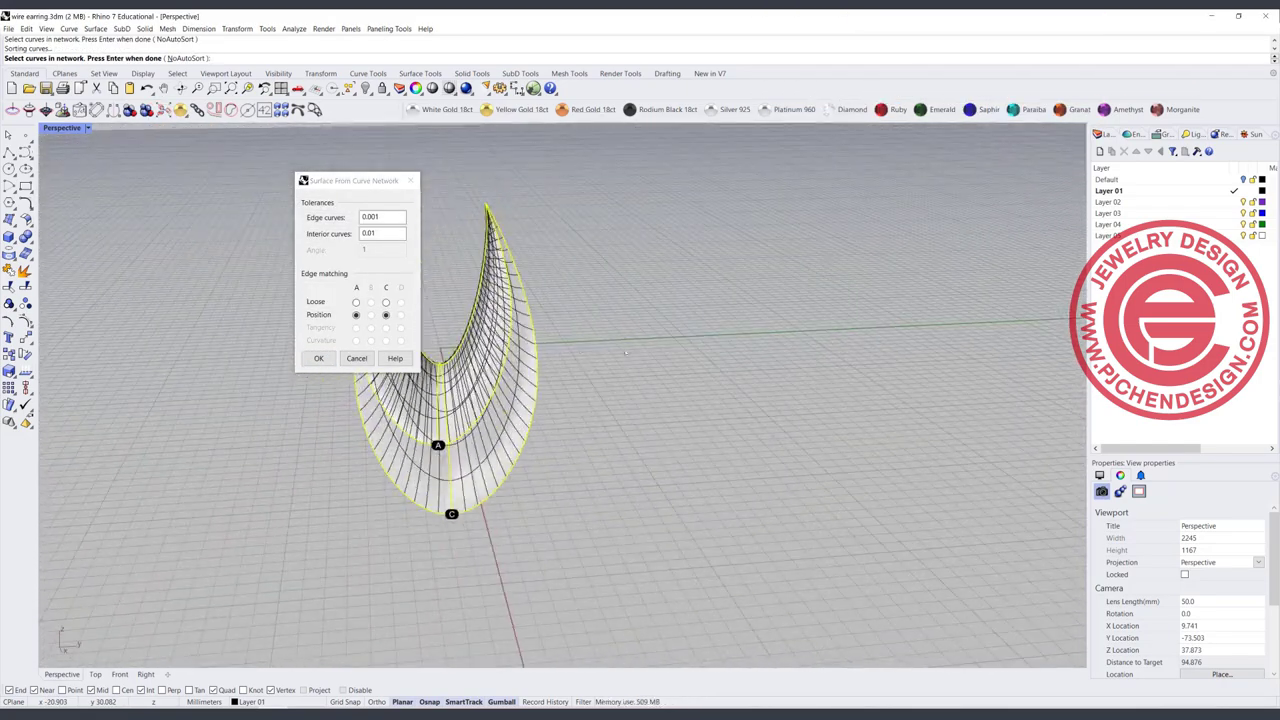
pyautogui.click(319, 357)
# Step: Examine the saddle-shaped network surface and its isocurve density from several angles in the Perspective view
pyautogui.moveTo(315, 354); pyautogui.dragTo(633, 348, button='right')
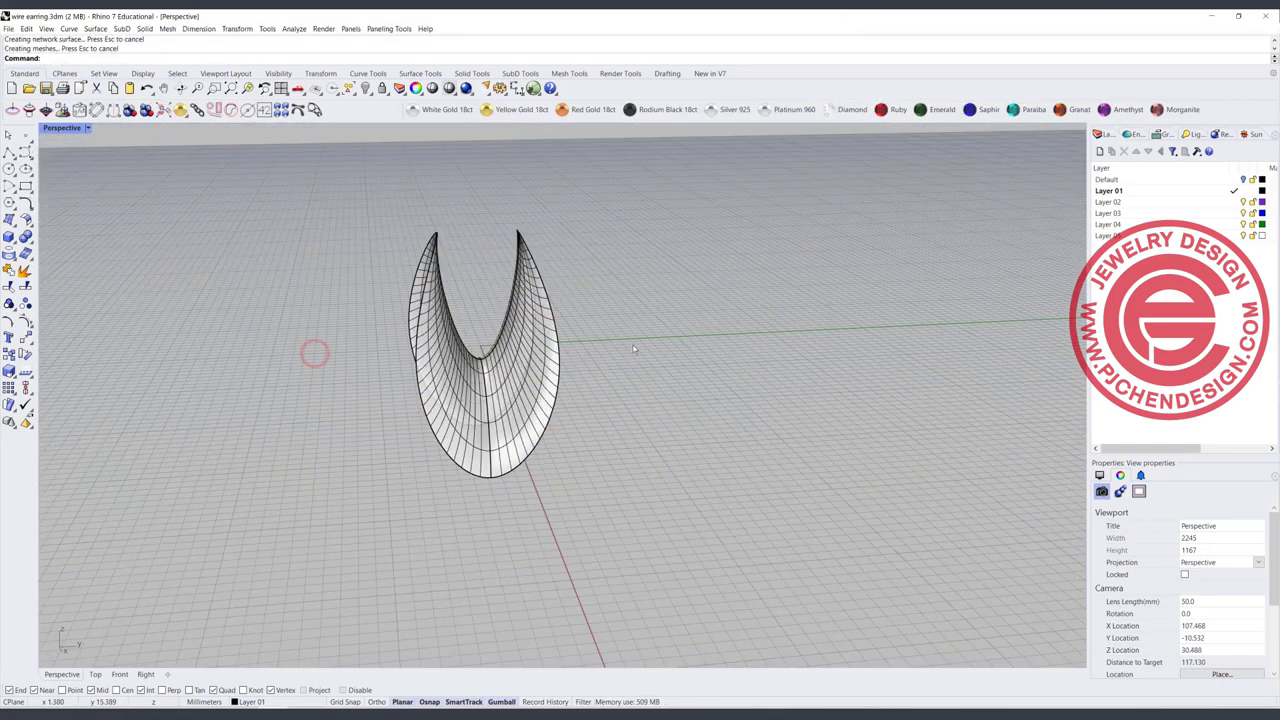
pyautogui.scroll(2, 494, 381)
pyautogui.keyDown('shift'); pyautogui.moveTo(494, 381); pyautogui.dragTo(523, 365, button='right'); pyautogui.keyUp('shift')
pyautogui.scroll(2, 594, 332)
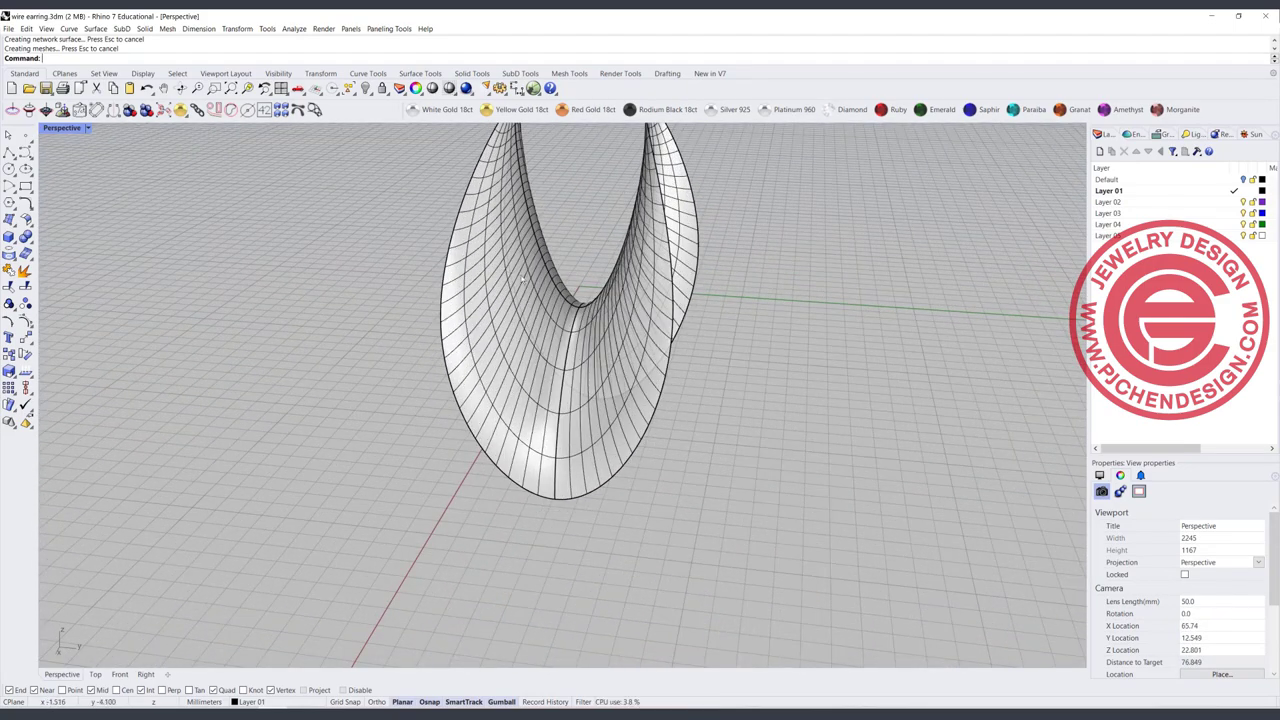
pyautogui.moveTo(522, 279); pyautogui.dragTo(626, 428, button='right')
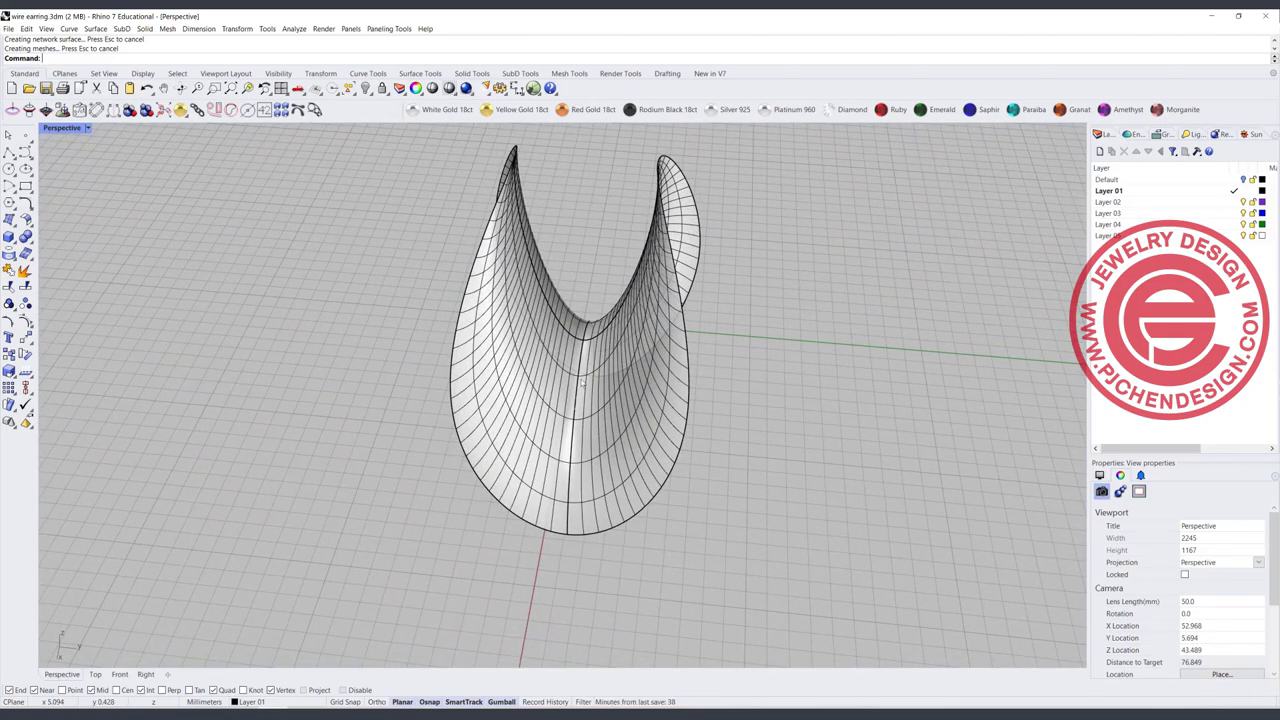
pyautogui.click(603, 423)
pyautogui.press('Escape')
pyautogui.moveTo(603, 423); pyautogui.dragTo(570, 380, button='right')
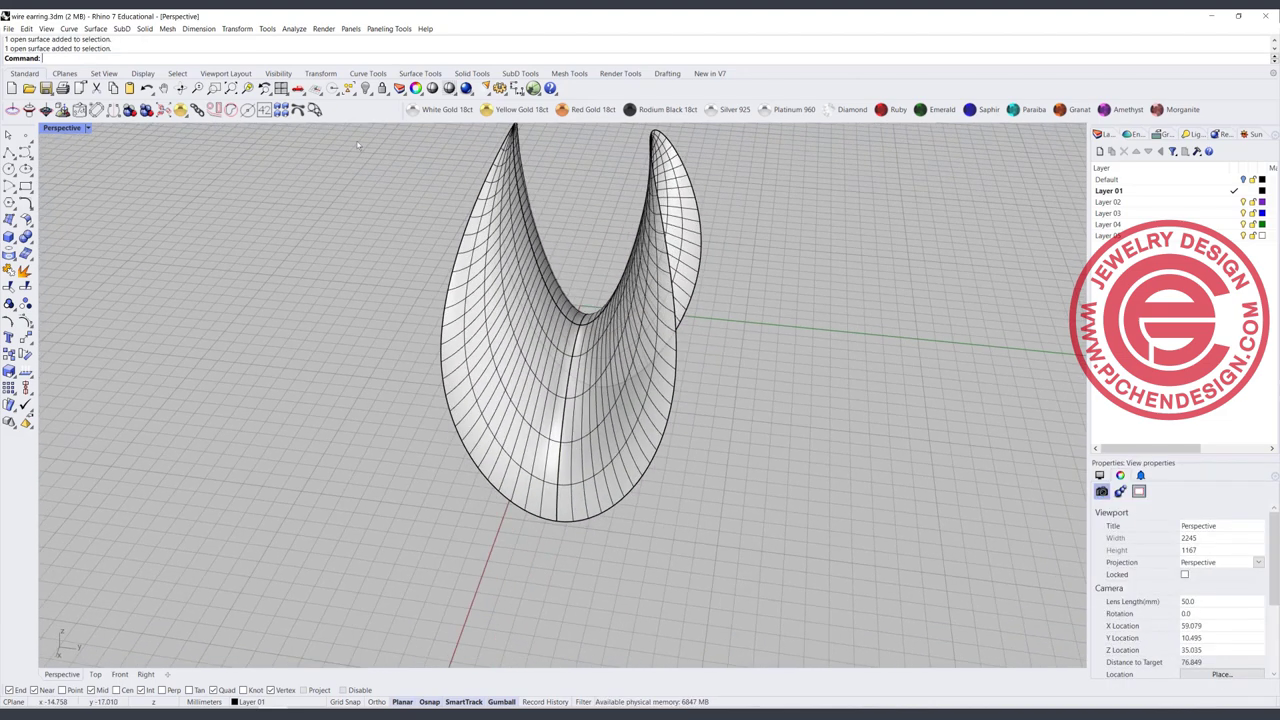
# Step: Select all the construction curves and hide them, leaving only the network surface
pyautogui.click(352, 92)
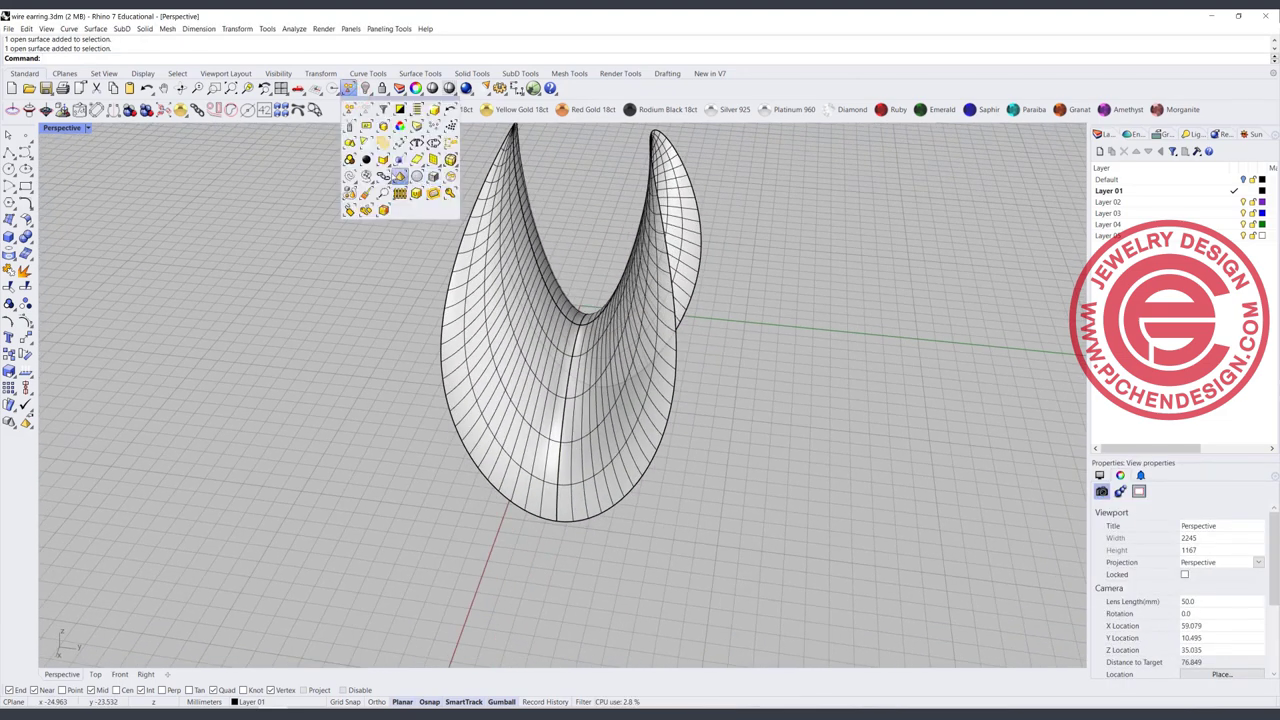
pyautogui.click(349, 176)
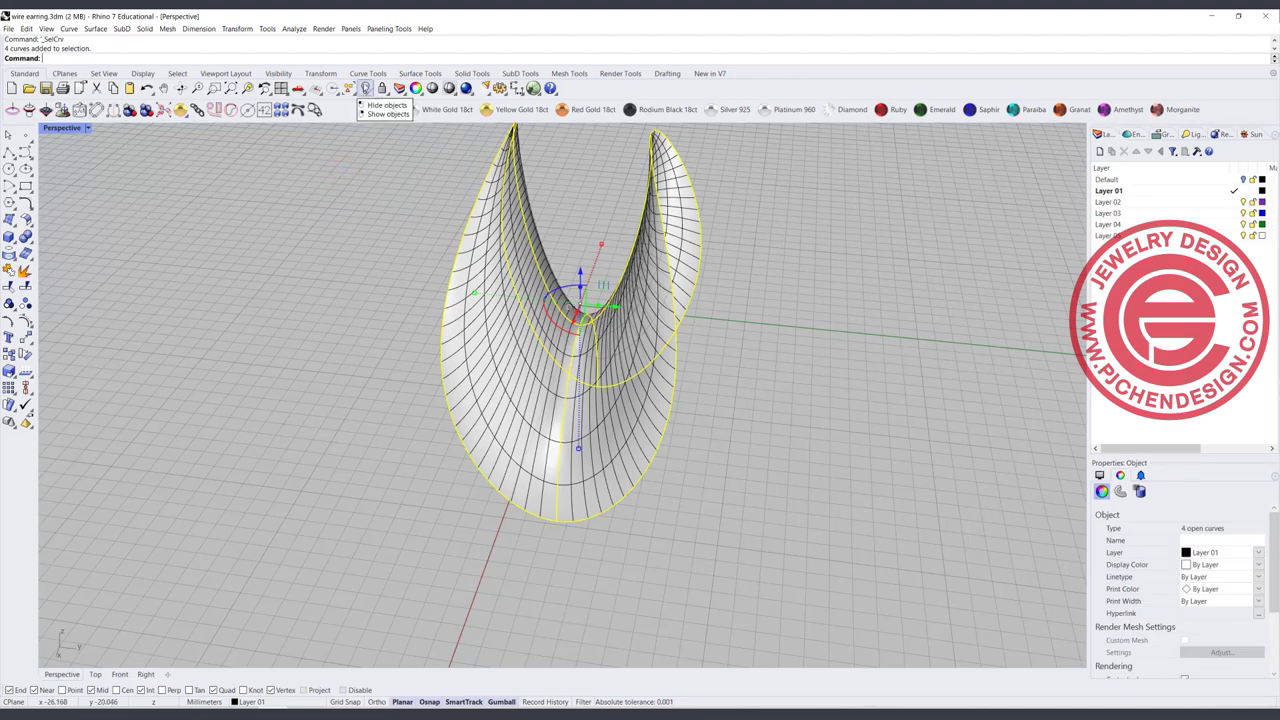
pyautogui.click(365, 88)
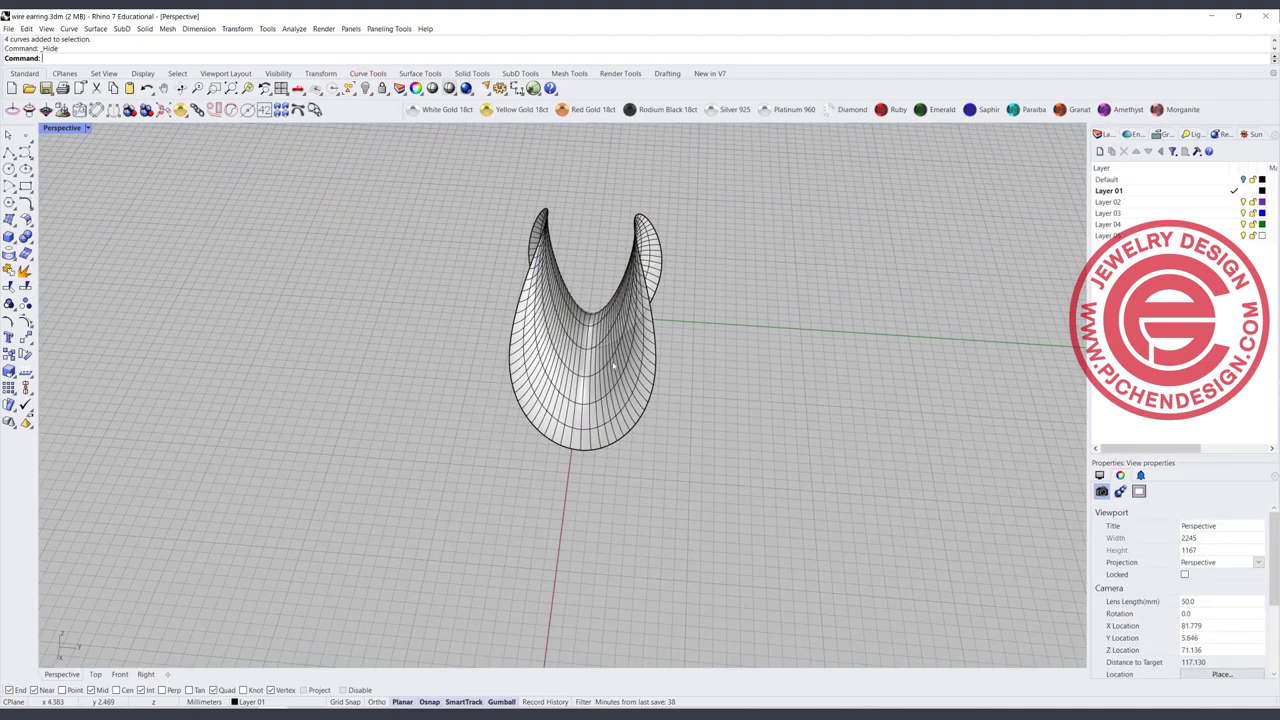
# Step: Rebuild the network surface with point counts of 25 in U and 11 in V, degree 3 both ways, deleting the input
pyautogui.click(616, 369)
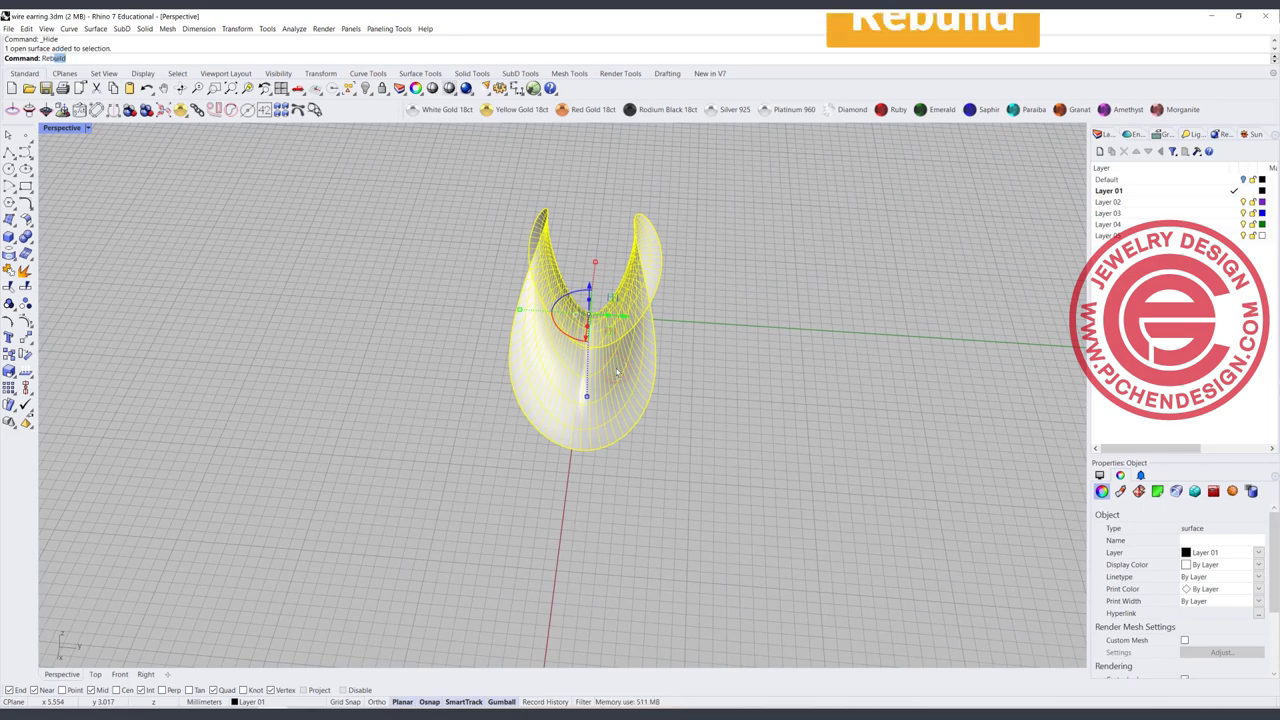
pyautogui.press('Return')
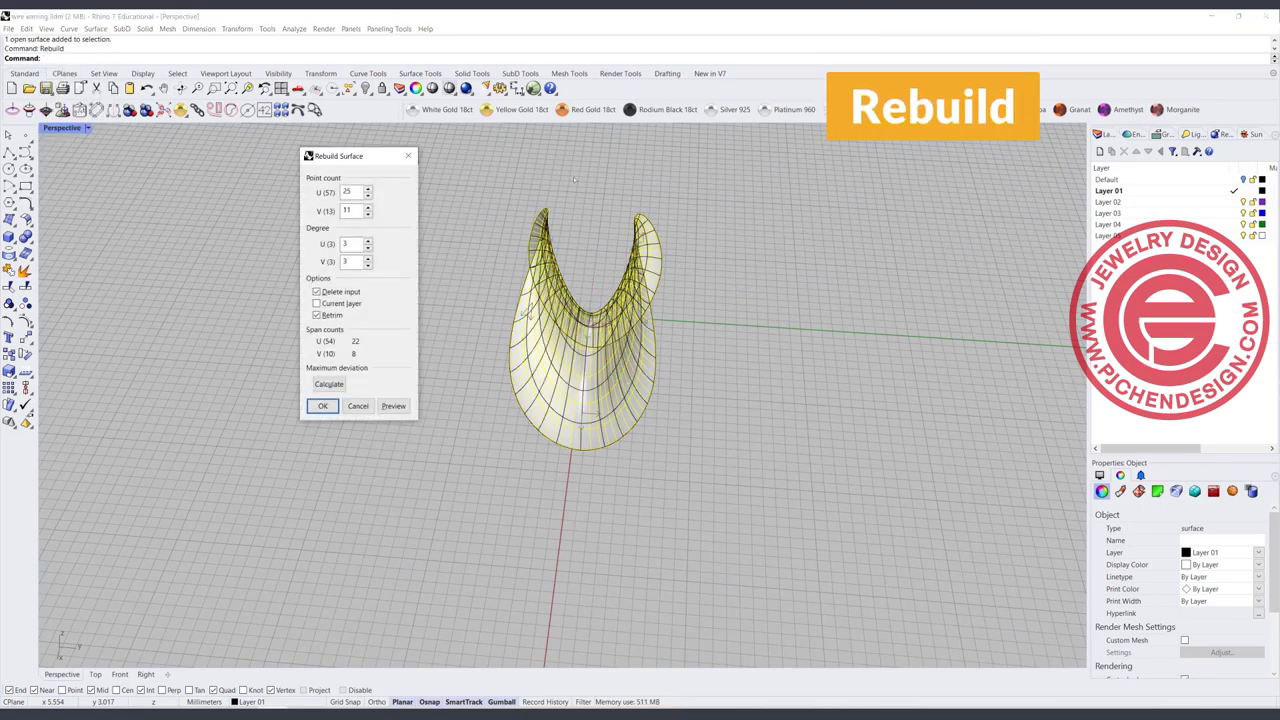
pyautogui.moveTo(462, 275); pyautogui.dragTo(530, 294, button='right')
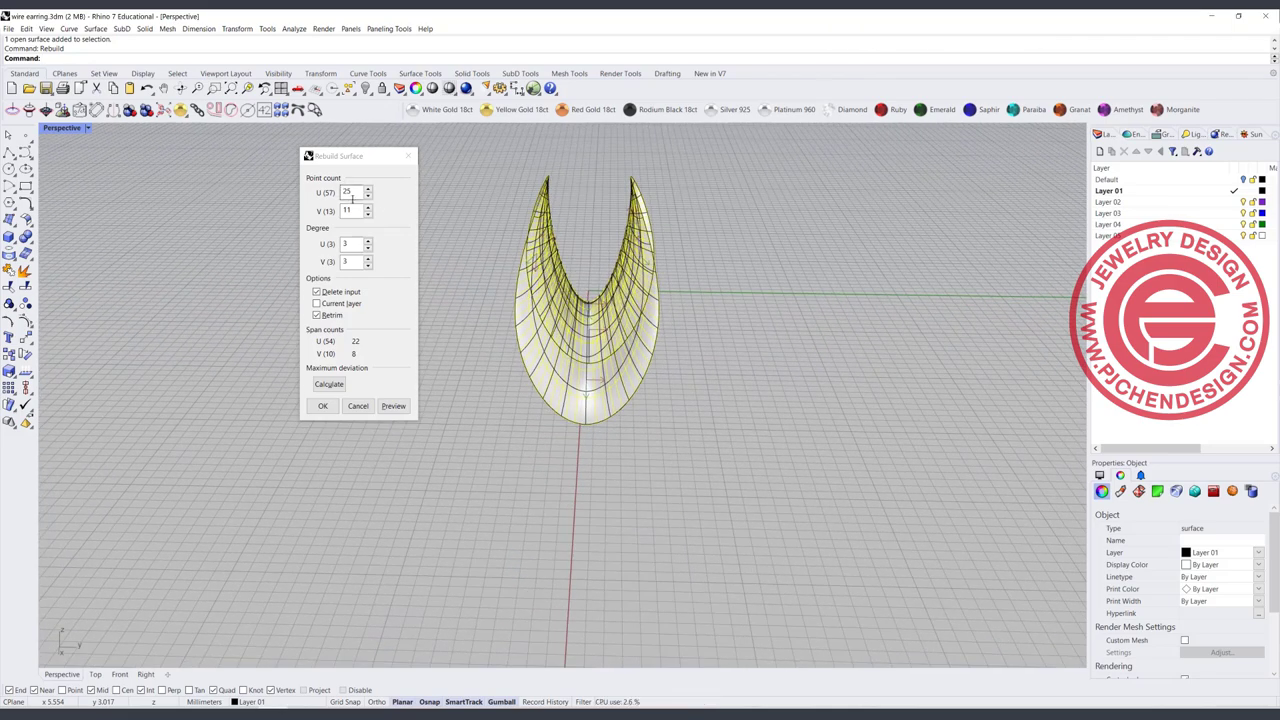
pyautogui.scroll(3, 587, 300)
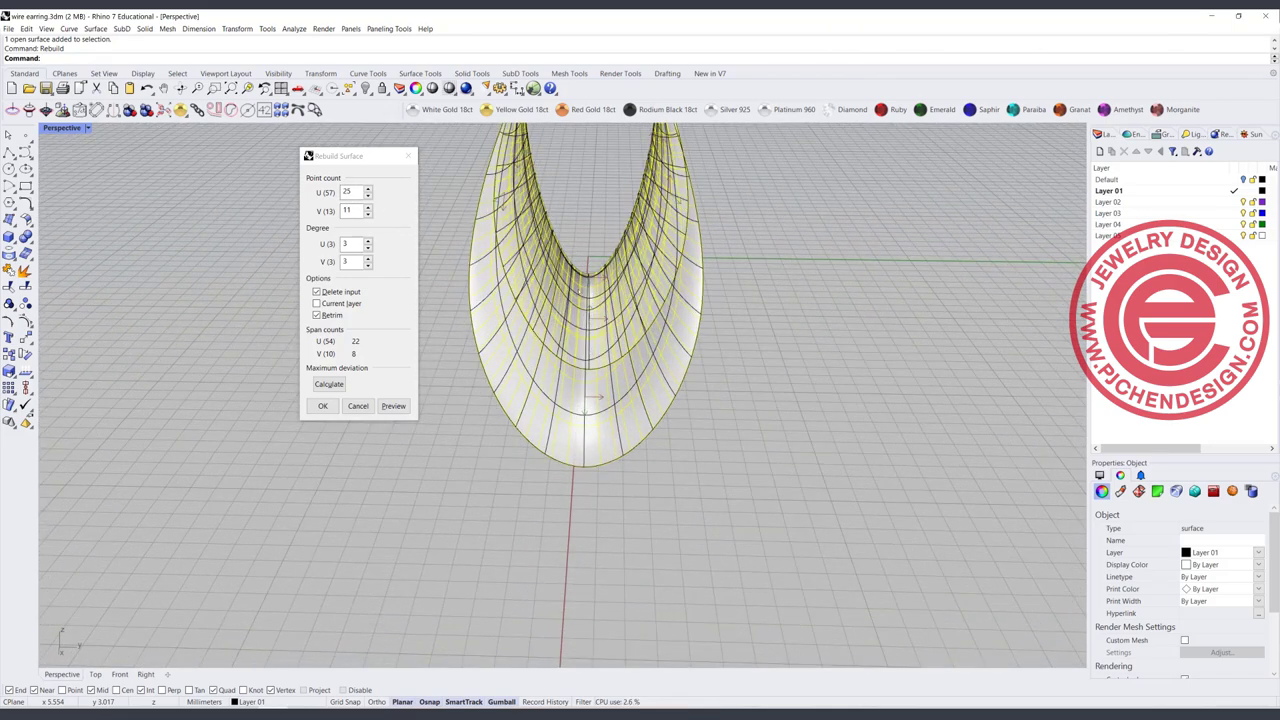
pyautogui.moveTo(590, 384); pyautogui.dragTo(645, 324, button='right')
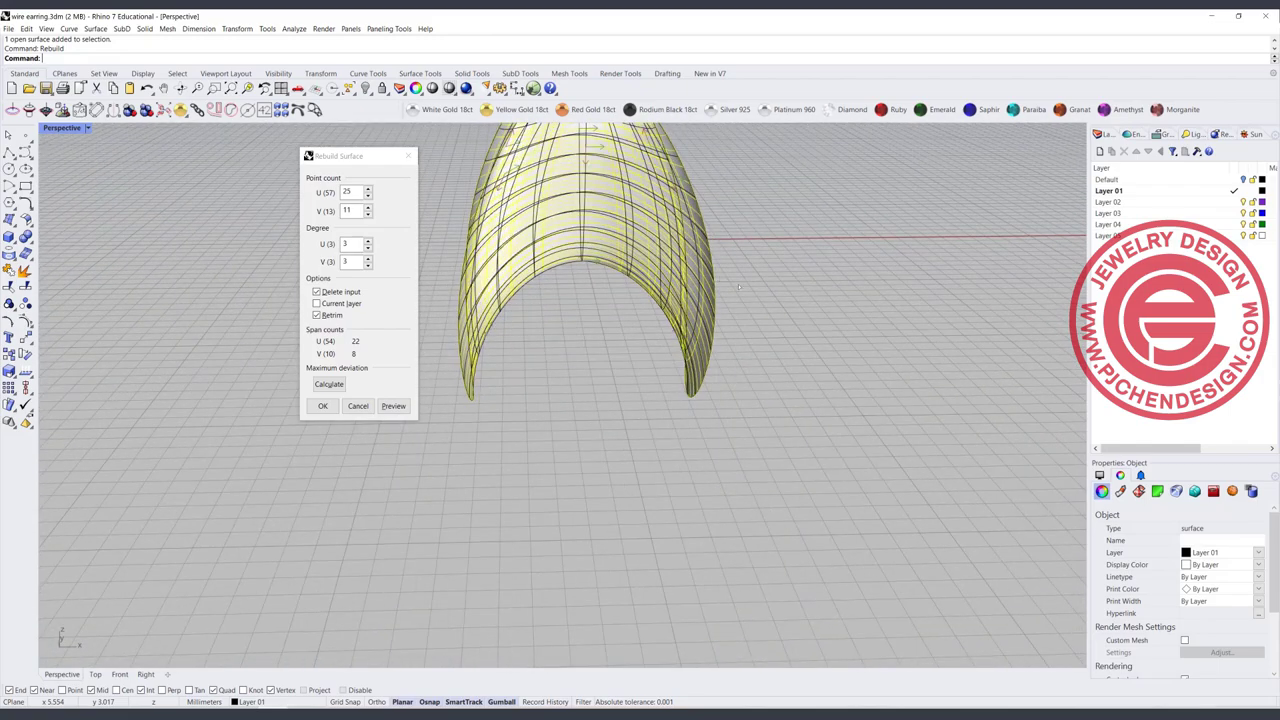
pyautogui.scroll(-3, 739, 287)
pyautogui.moveTo(760, 303); pyautogui.dragTo(385, 205, button='right')
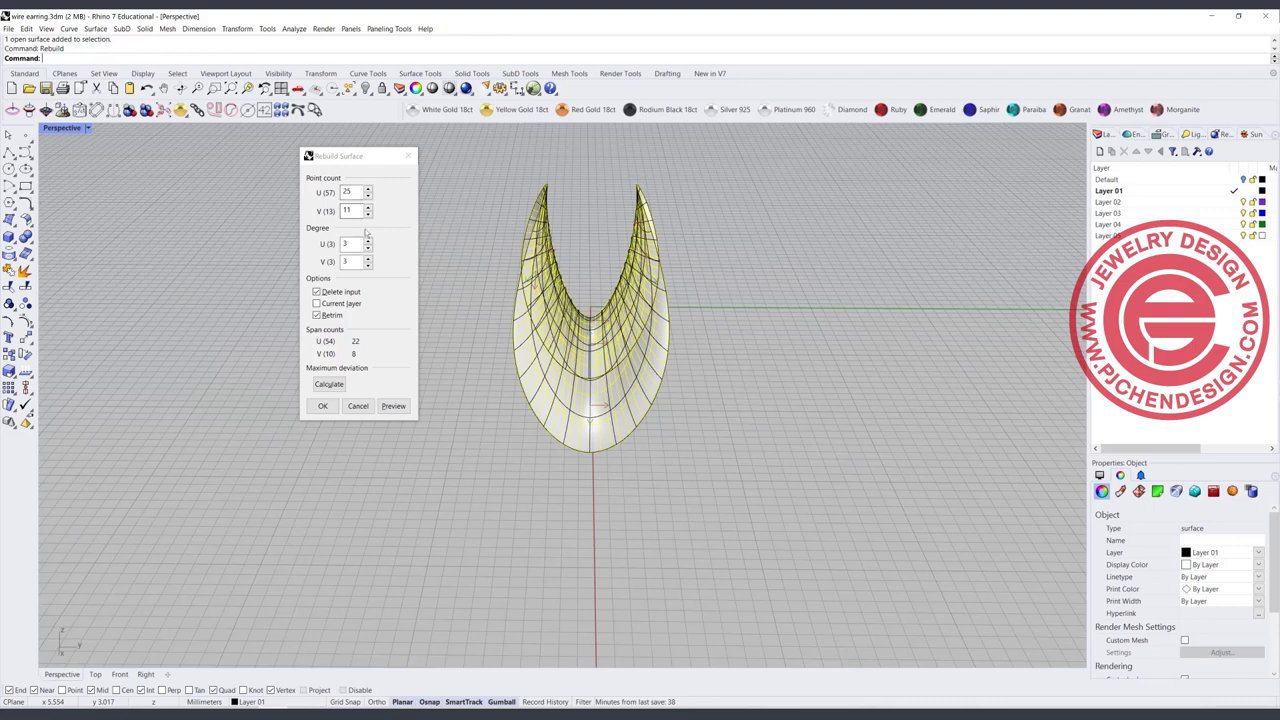
pyautogui.click(323, 406)
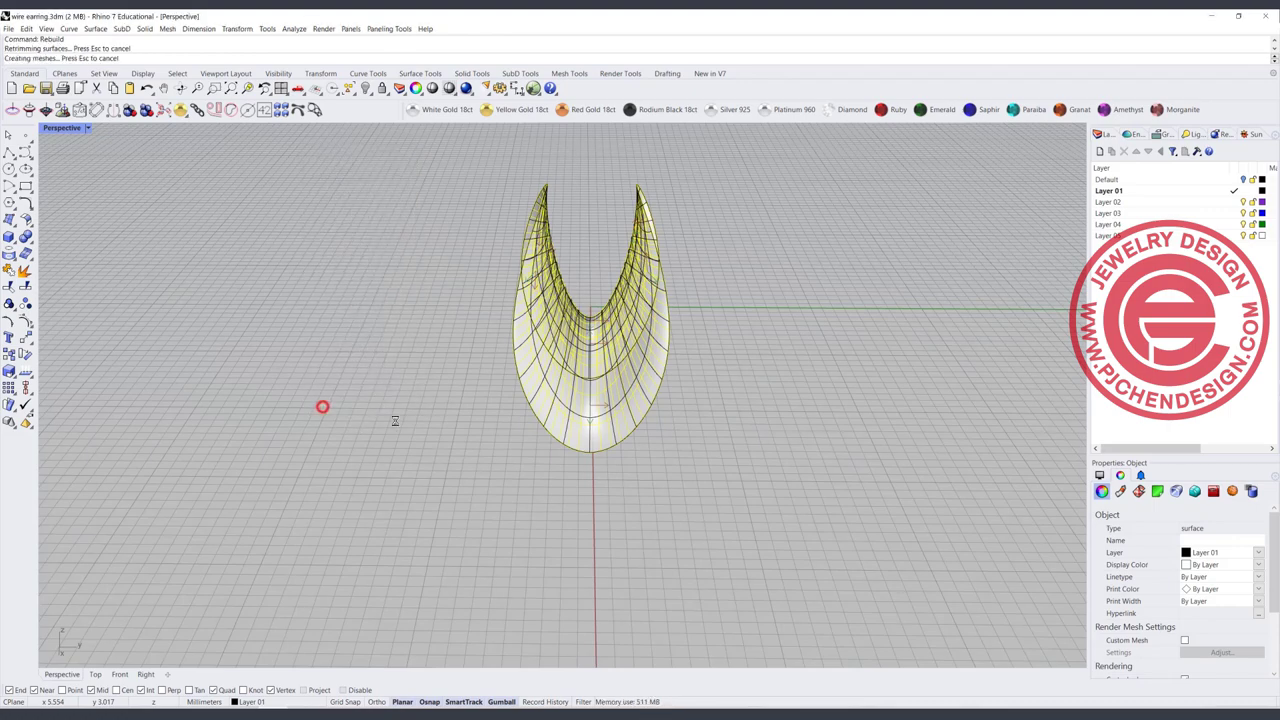
# Step: Extract the wireframe of the rebuilt surface as curves on the current layer, without grouping the output
pyautogui.click(714, 391)
pyautogui.moveTo(714, 391); pyautogui.dragTo(640, 391, button='right')
pyautogui.click(69, 28)
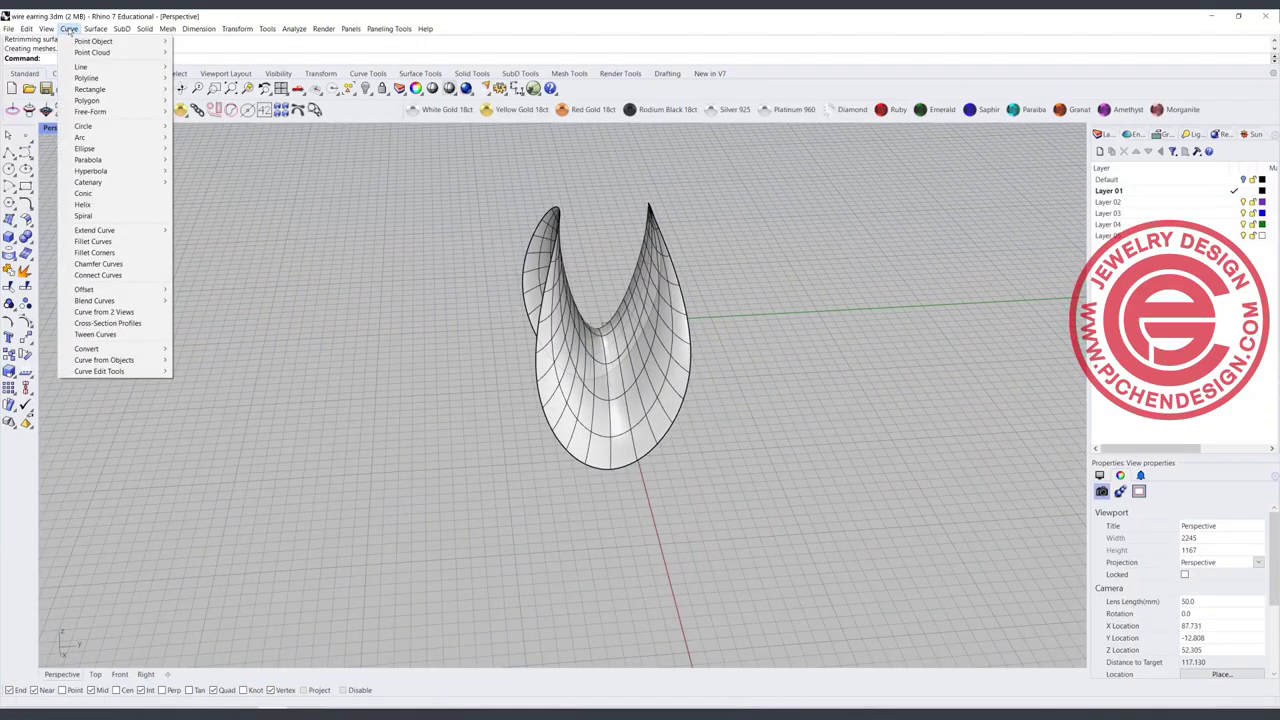
pyautogui.moveTo(104, 359)
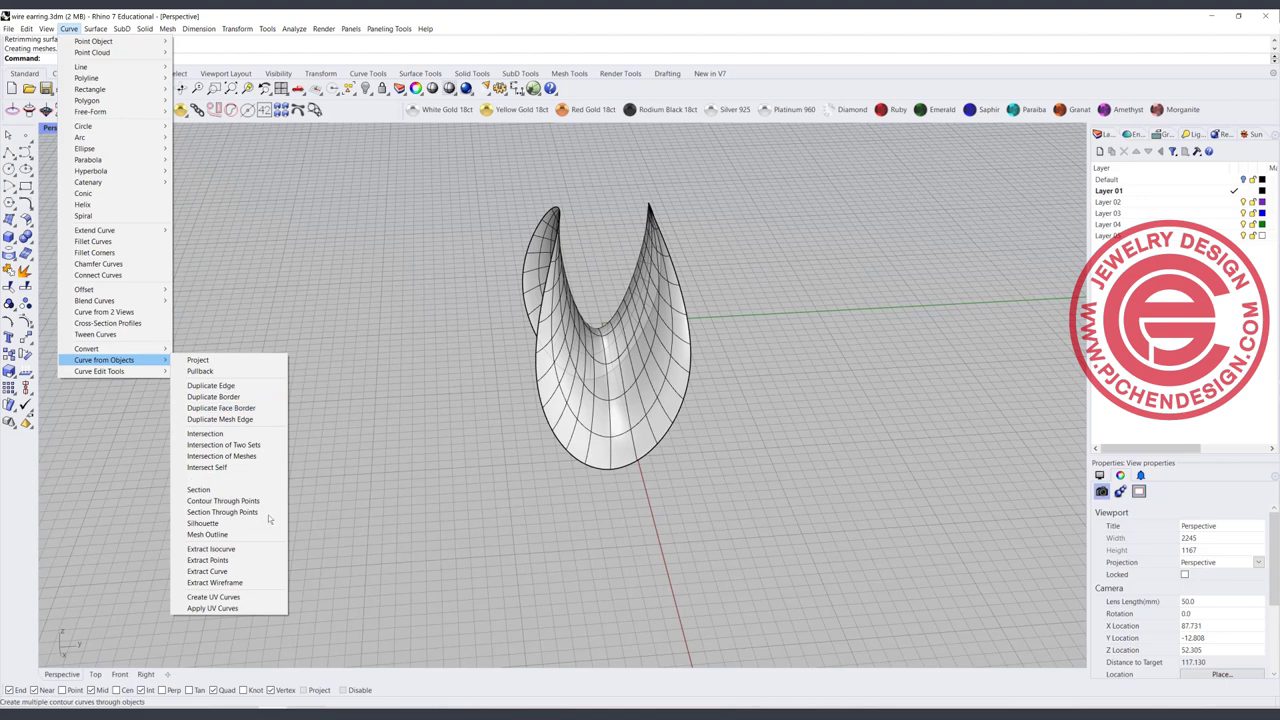
pyautogui.click(248, 586)
pyautogui.click(629, 446)
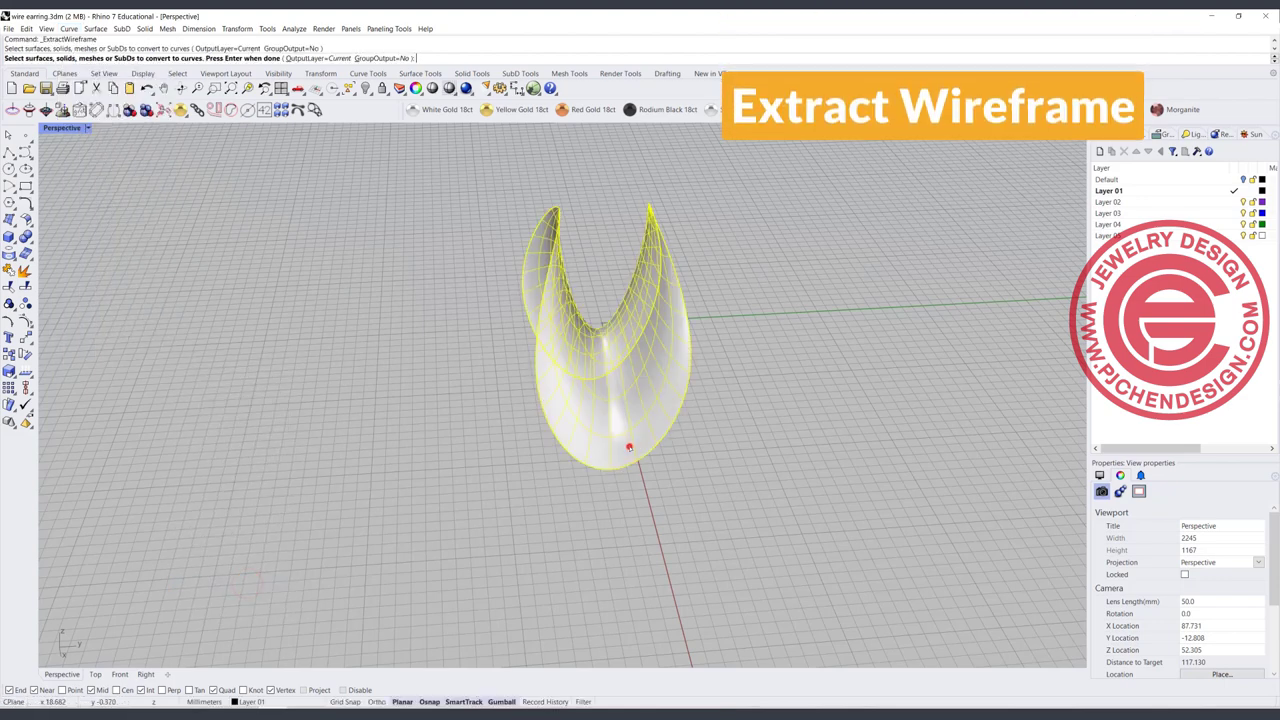
pyautogui.press('Return')
pyautogui.click(773, 509)
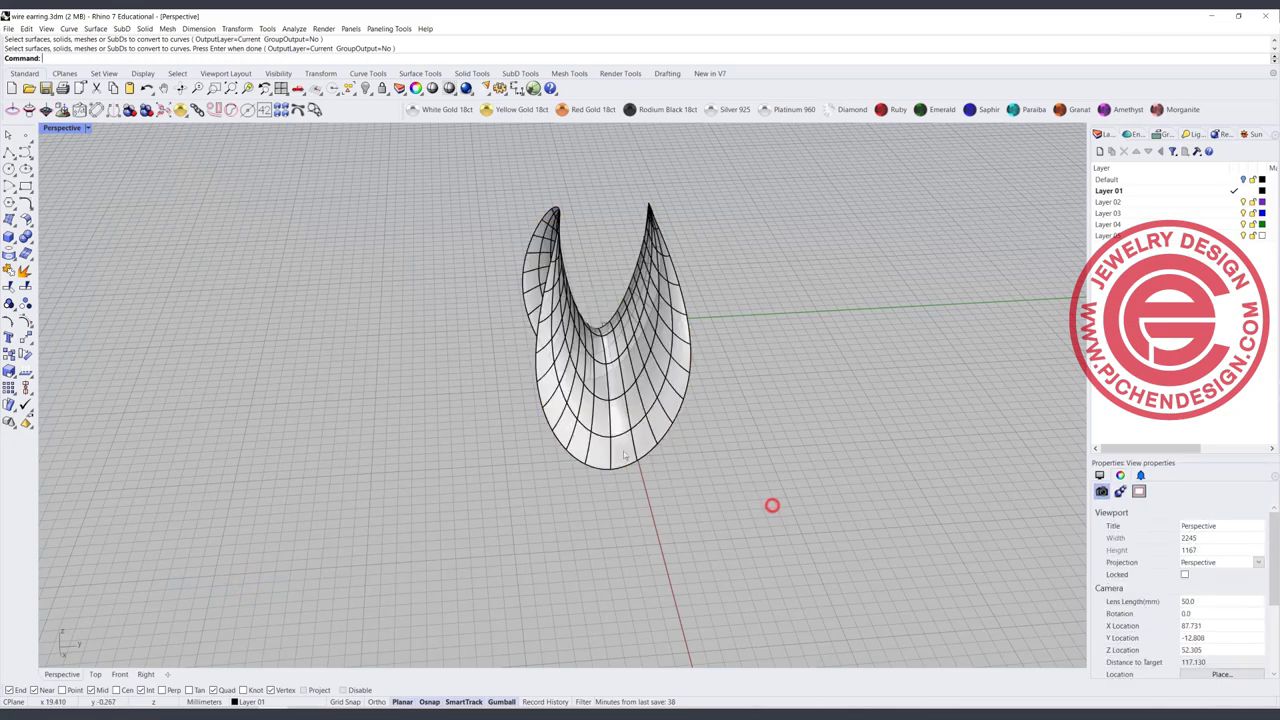
# Step: Move the rebuilt surface in the negative Y direction, clear of the extracted wireframe curves
pyautogui.click(624, 452)
pyautogui.moveTo(637, 318); pyautogui.dragTo(398, 327)
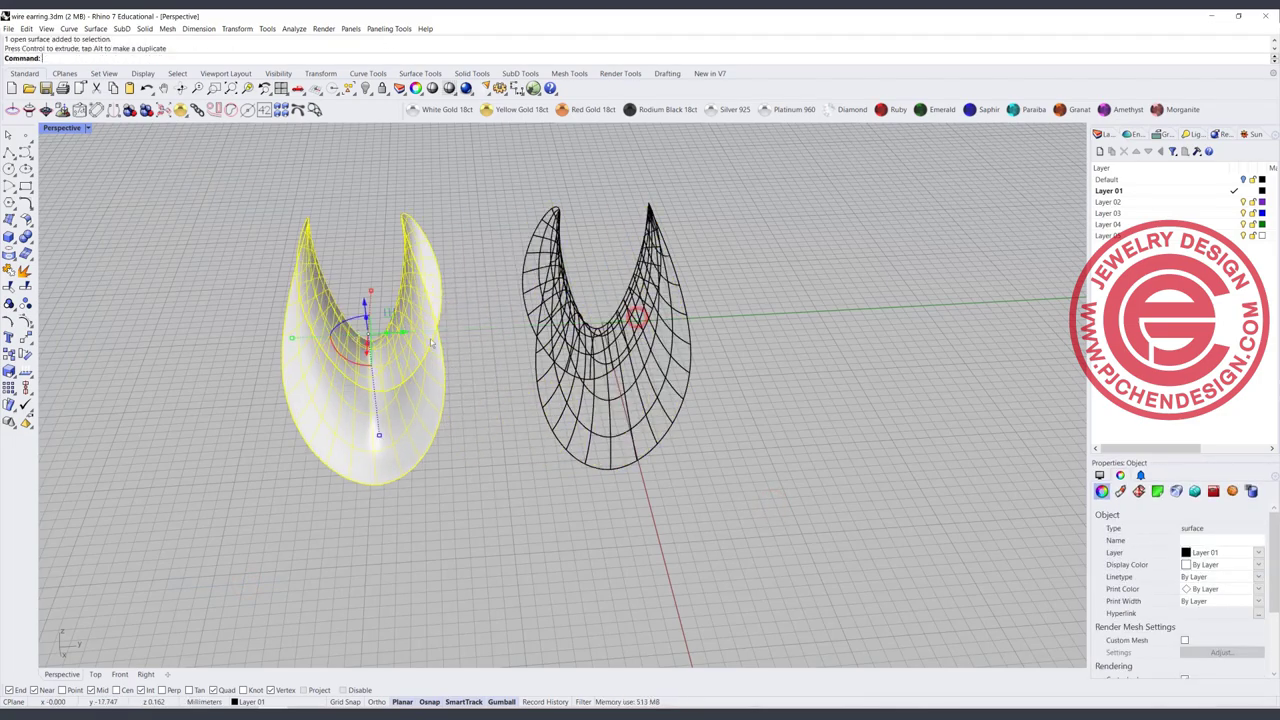
pyautogui.click(731, 446)
pyautogui.moveTo(731, 446); pyautogui.dragTo(623, 355, button='right')
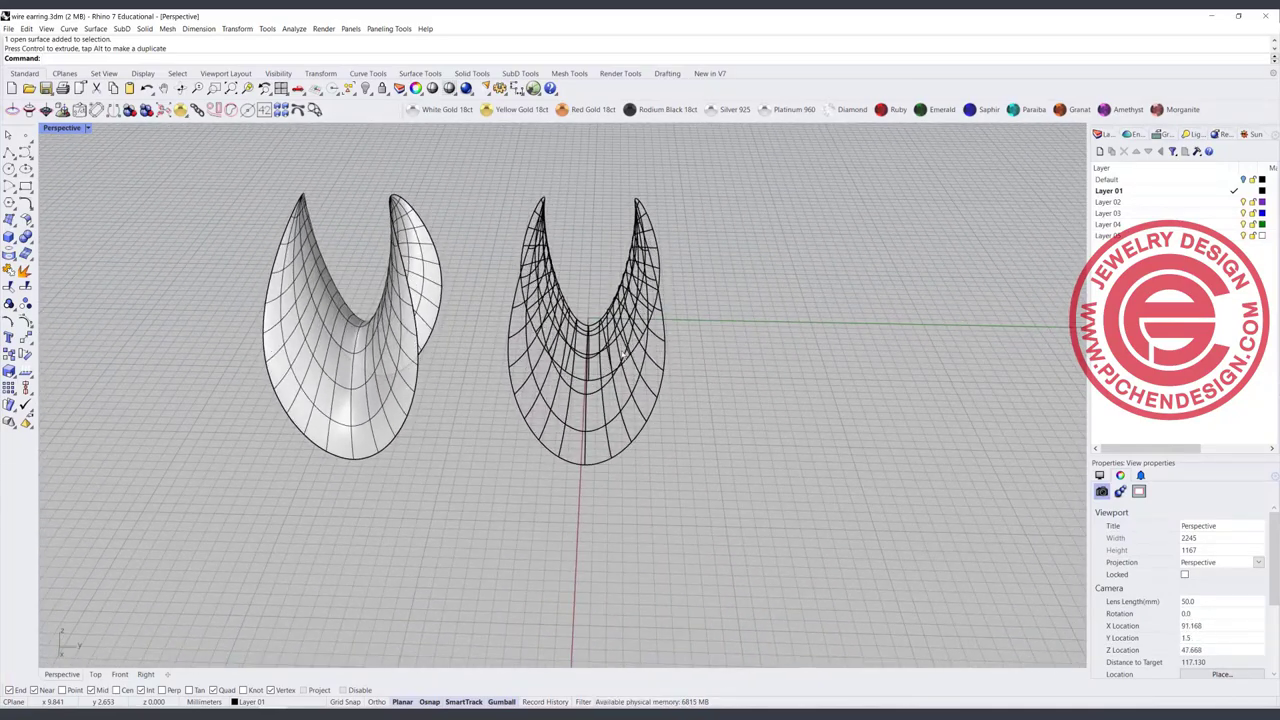
# Step: Pipe all the extracted wireframe curves with a radius of 0.3 mm and round caps
pyautogui.moveTo(493, 185)
pyautogui.mouseDown()
pyautogui.moveTo(709, 522)
pyautogui.moveTo(479, 179)
pyautogui.mouseUp()
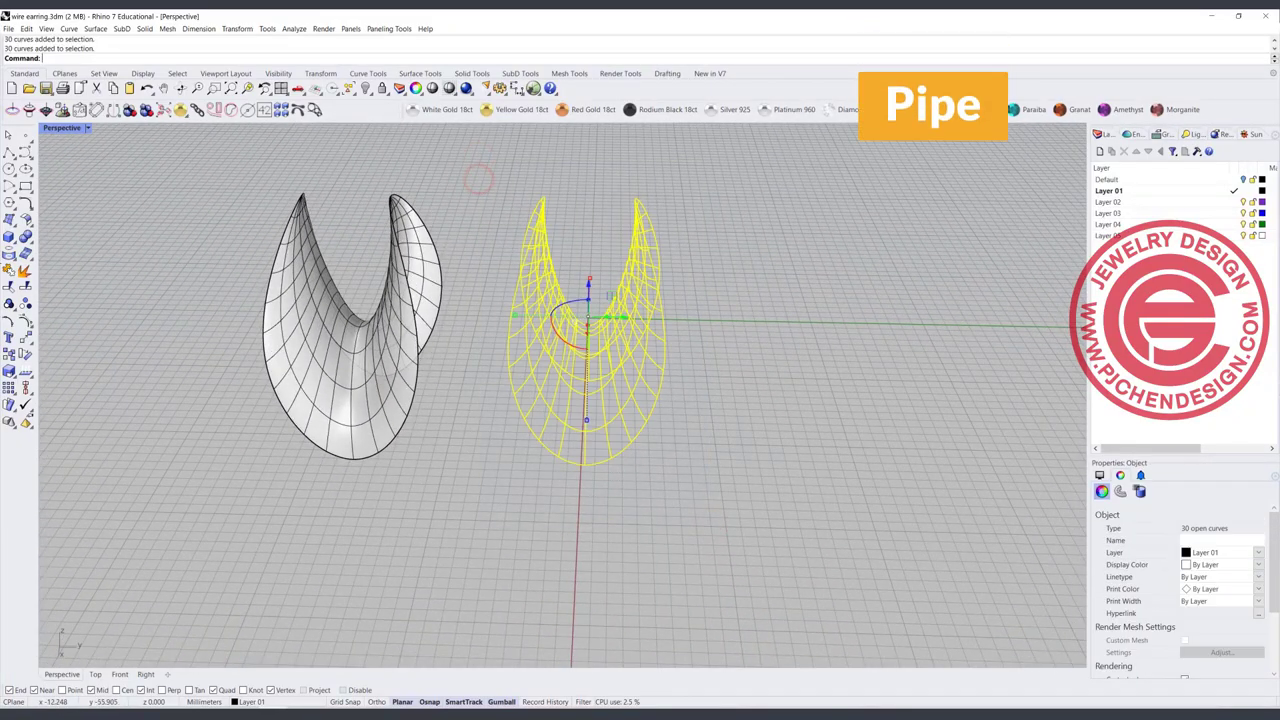
pyautogui.click(14, 243)
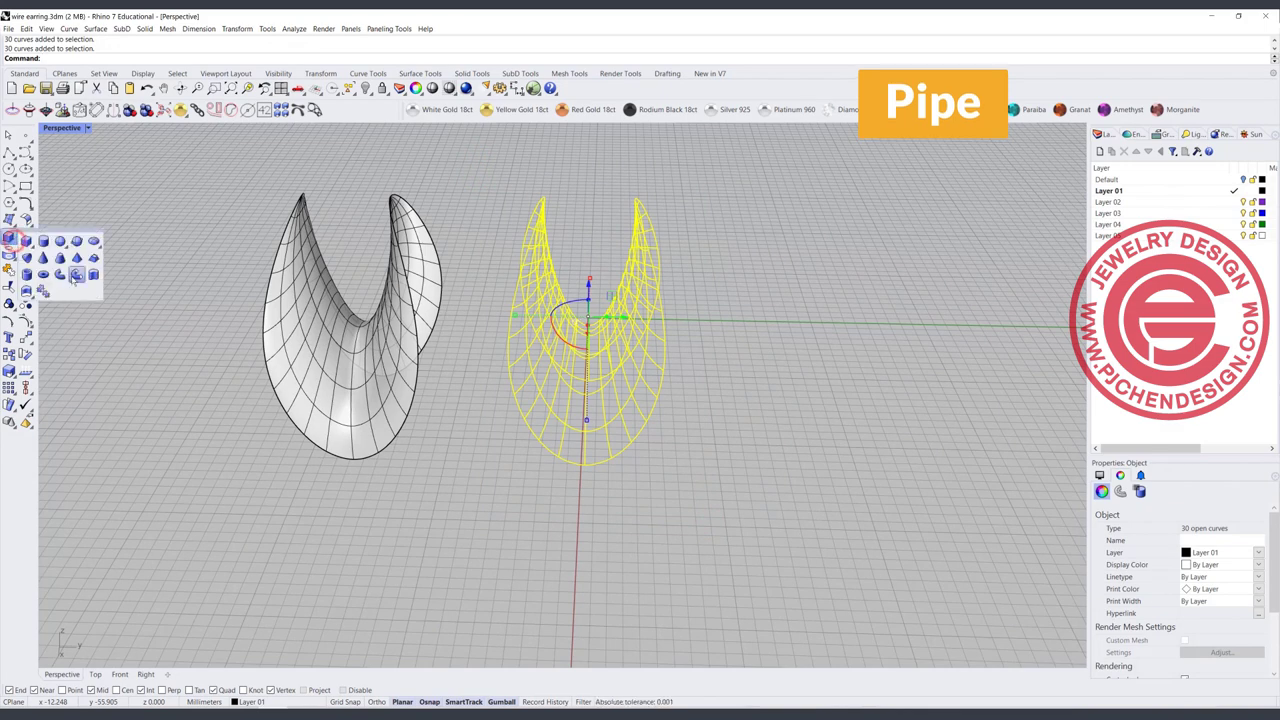
pyautogui.click(74, 274)
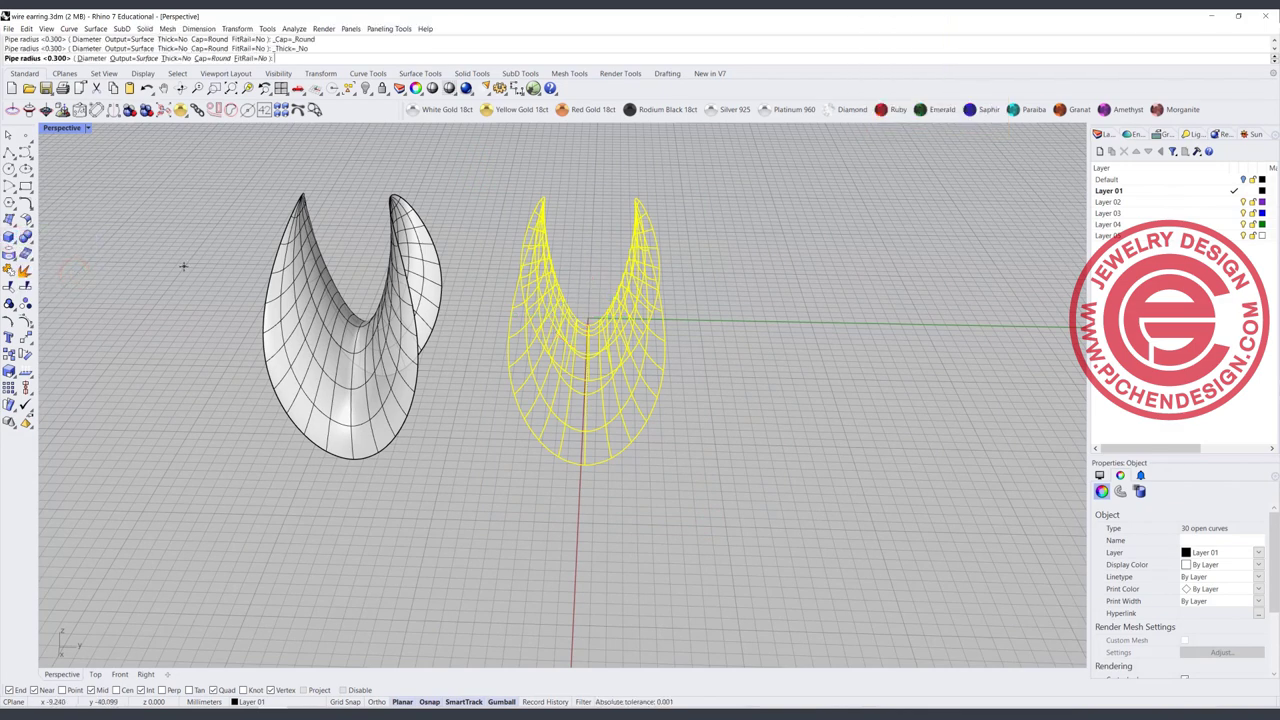
pyautogui.press('Return')
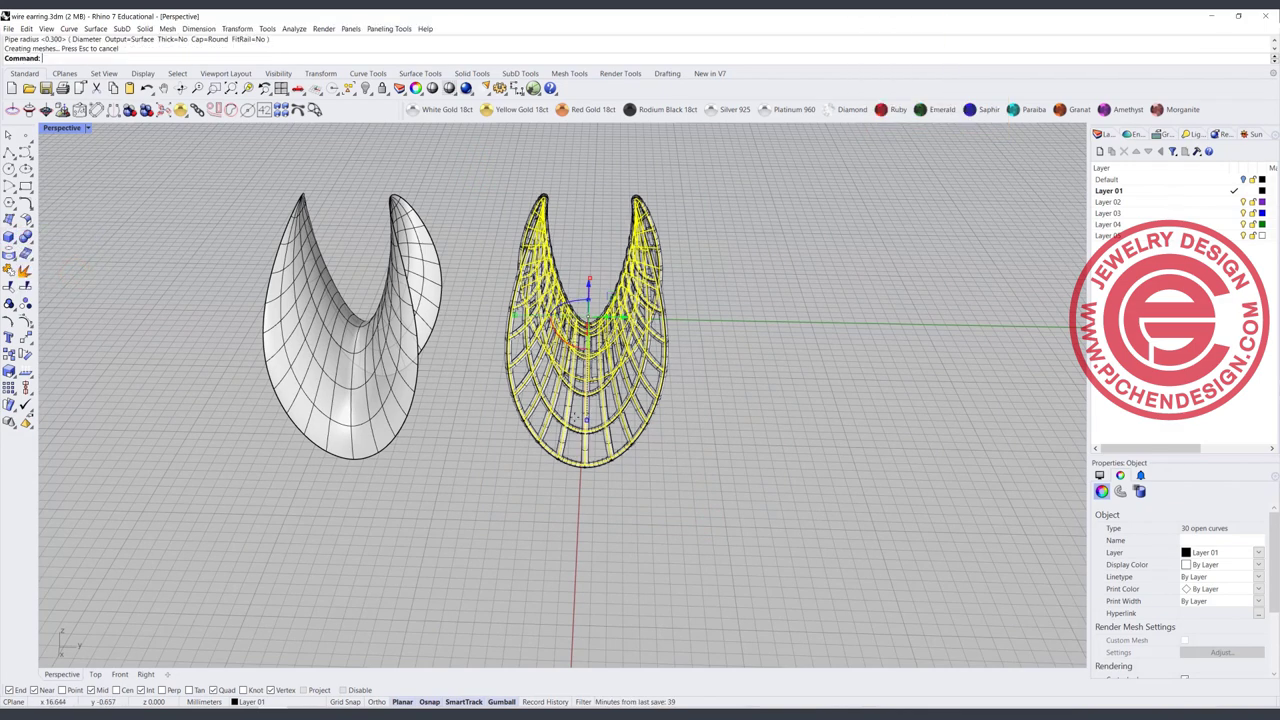
pyautogui.press('Return')
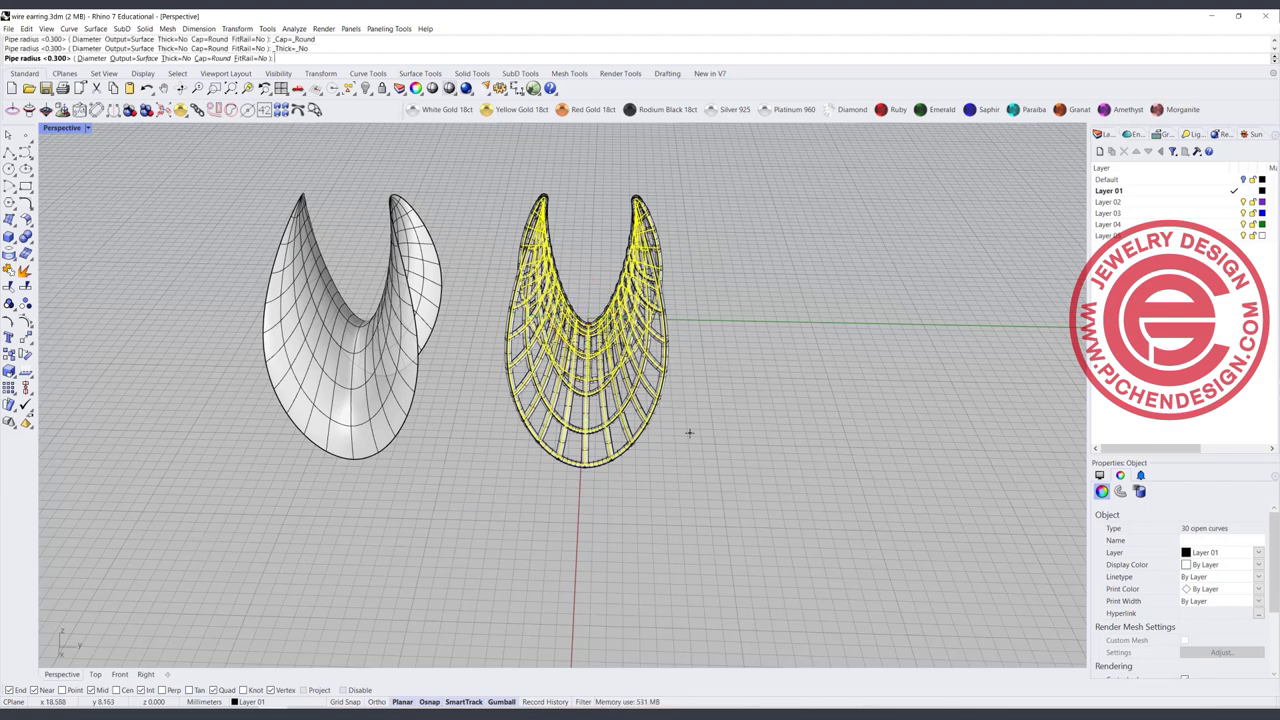
pyautogui.press('Escape')
# Step: Move the wireframe curves in the positive Y direction, clear of the pipes
pyautogui.moveTo(624, 317); pyautogui.dragTo(869, 324)
pyautogui.click(738, 502)
pyautogui.moveTo(739, 502); pyautogui.dragTo(680, 505, button='right')
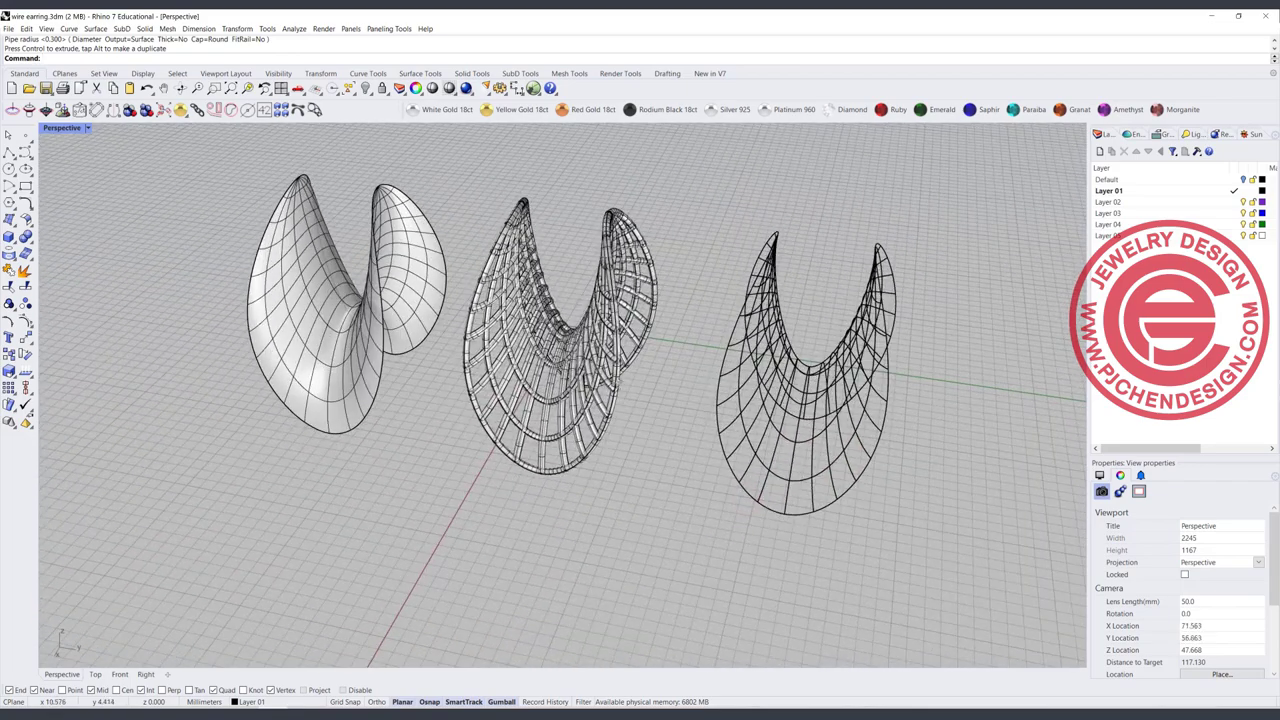
# Step: Inspect the pipe joints up close in Rendered display mode, and return the Perspective view to Ghosted
pyautogui.click(89, 128)
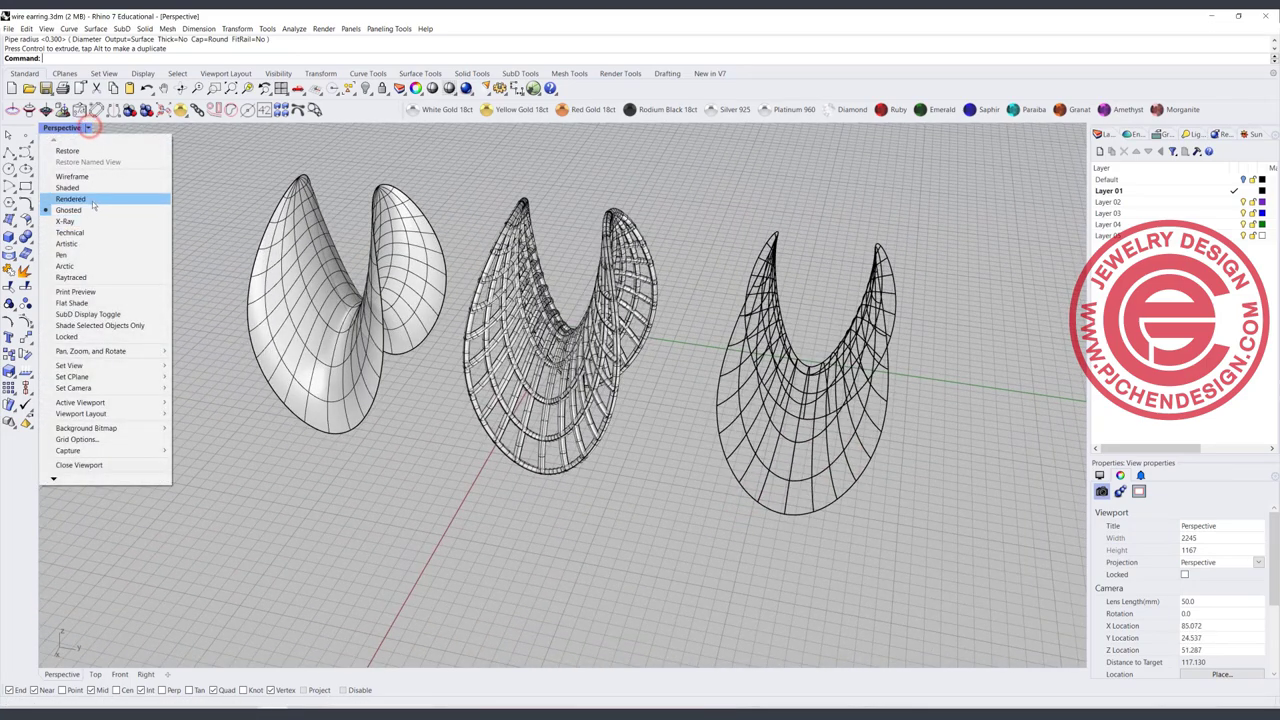
pyautogui.click(92, 200)
pyautogui.scroll(8, 548, 402)
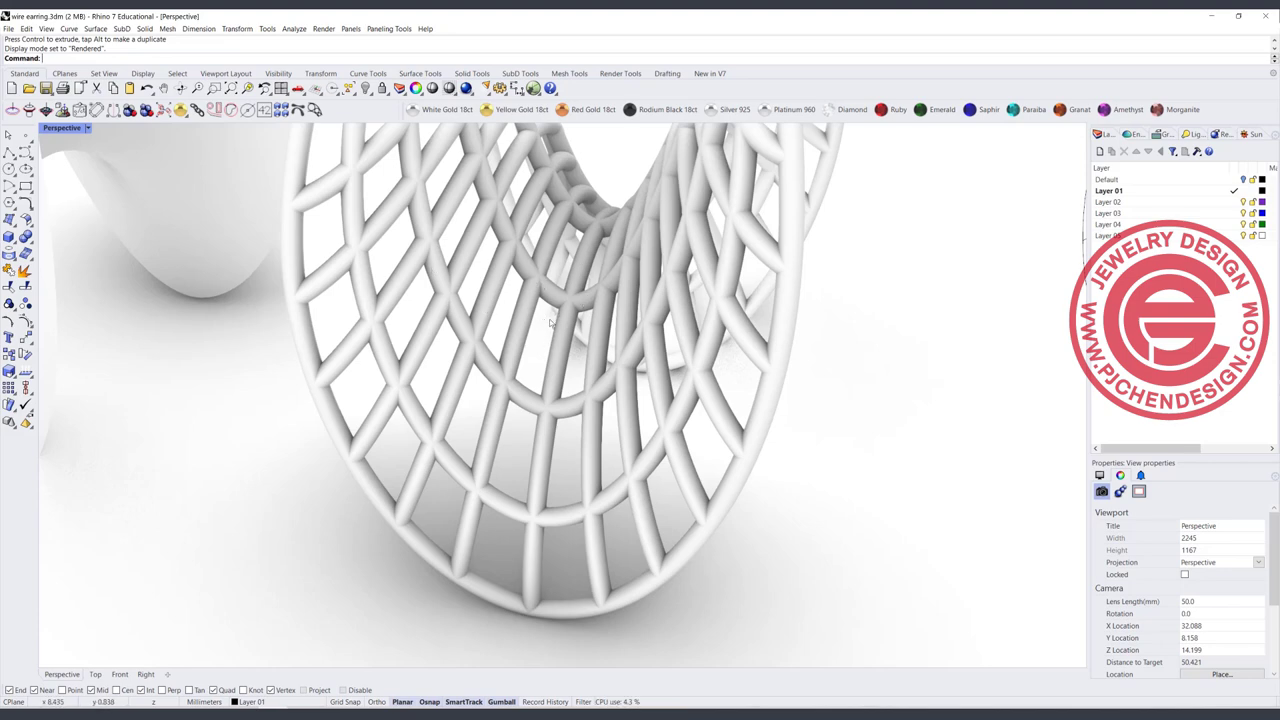
pyautogui.scroll(-8, 492, 340)
pyautogui.moveTo(605, 372); pyautogui.dragTo(532, 346, button='right')
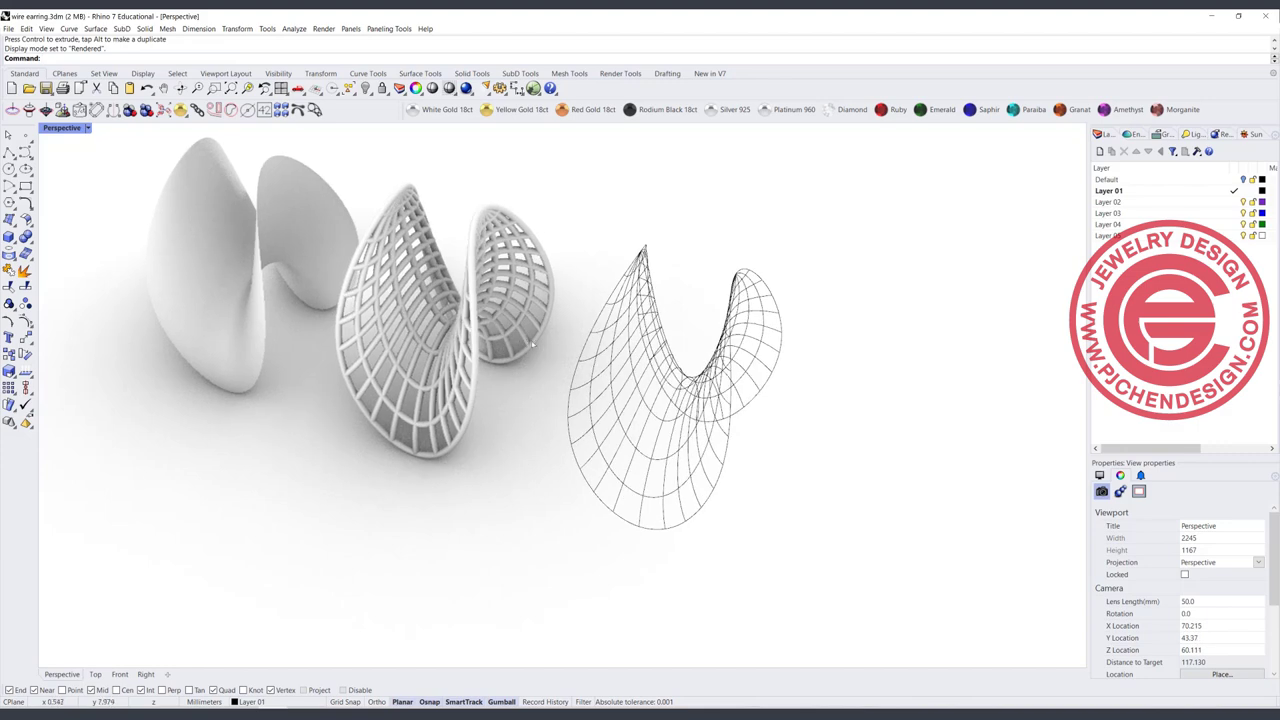
pyautogui.click(87, 128)
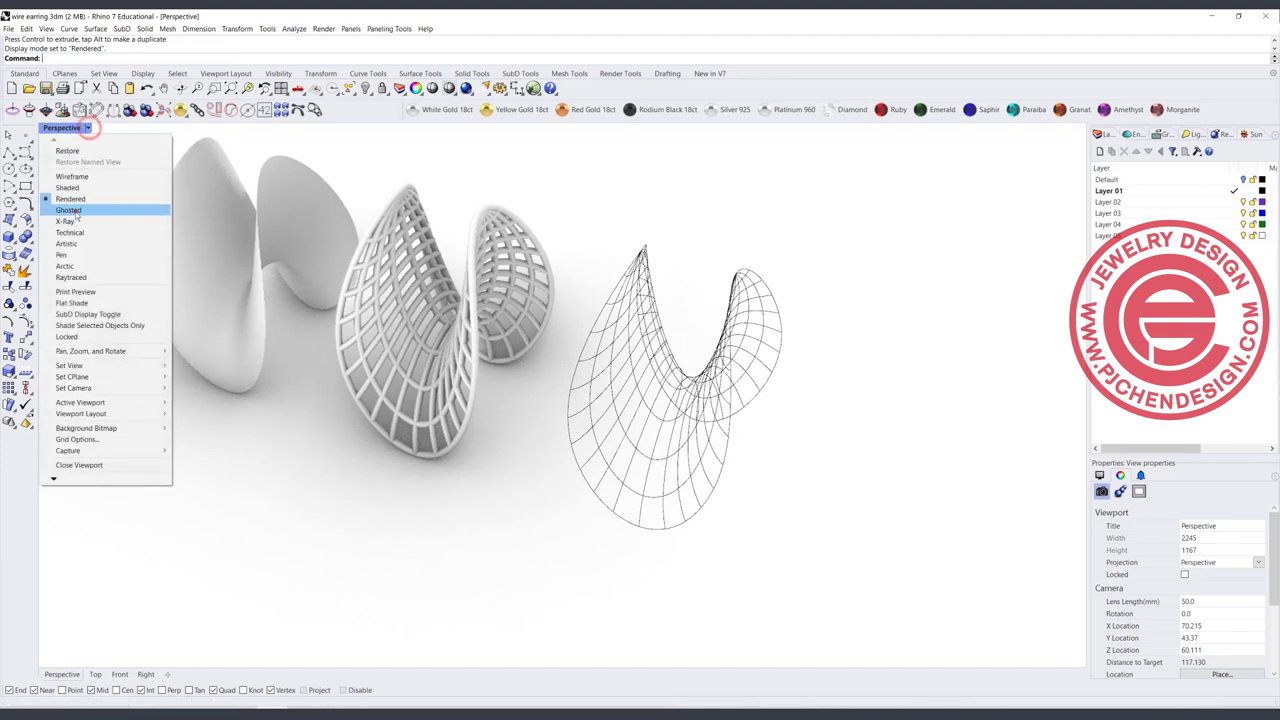
pyautogui.click(75, 212)
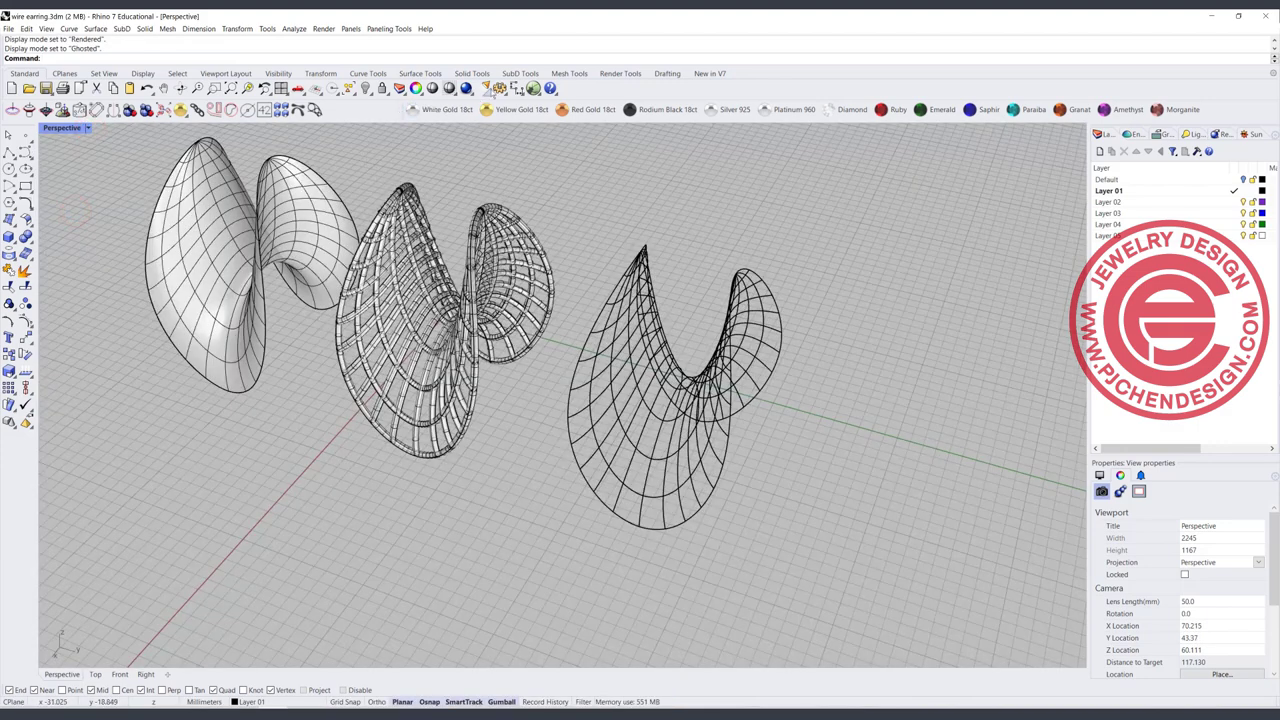
# Step: Create a SubD MultiPipe from all the wireframe curves, with cap ends on and strut divisions 0
pyautogui.click(521, 75)
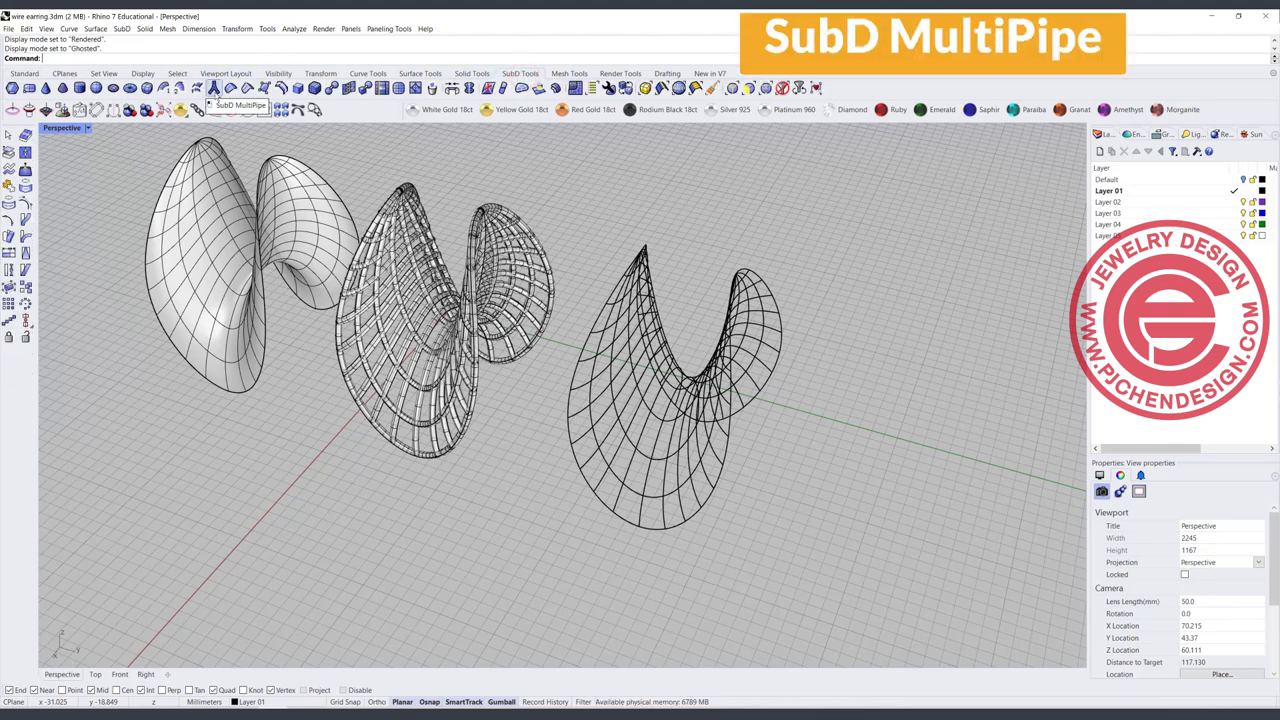
pyautogui.click(214, 89)
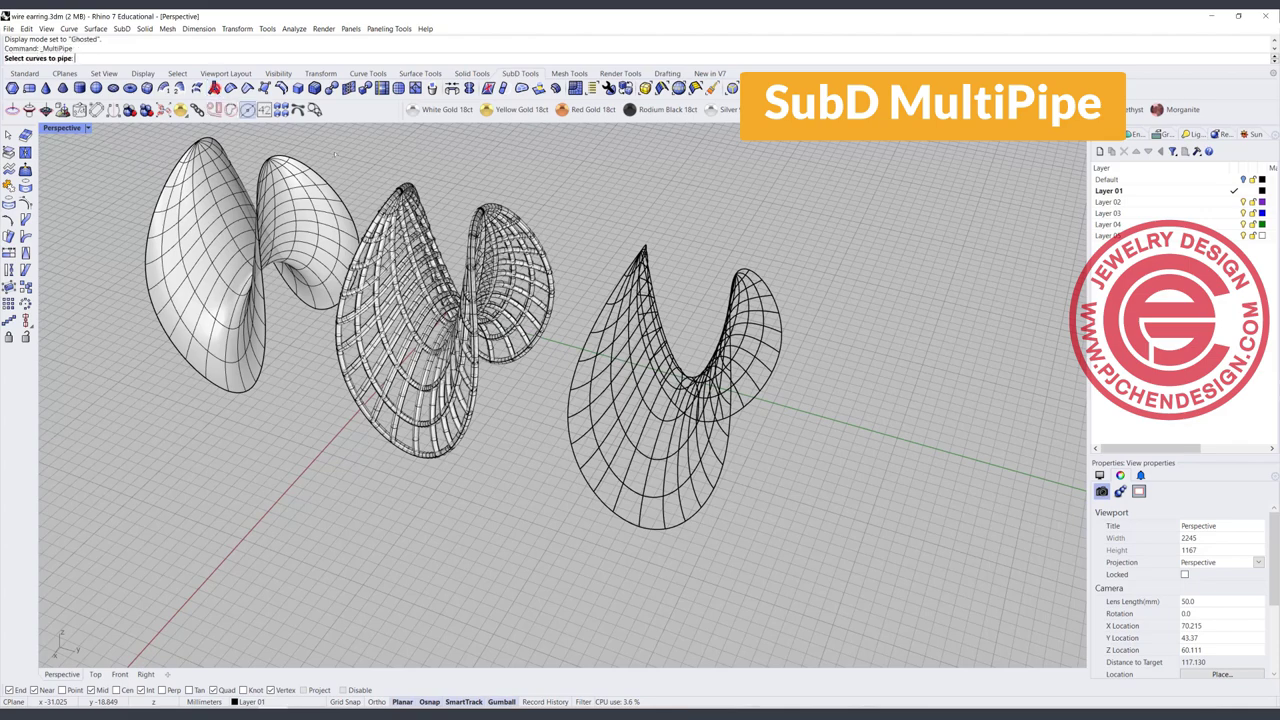
pyautogui.moveTo(470, 250); pyautogui.dragTo(580, 240, button='right')
pyautogui.moveTo(578, 162); pyautogui.dragTo(948, 588)
pyautogui.press('Return')
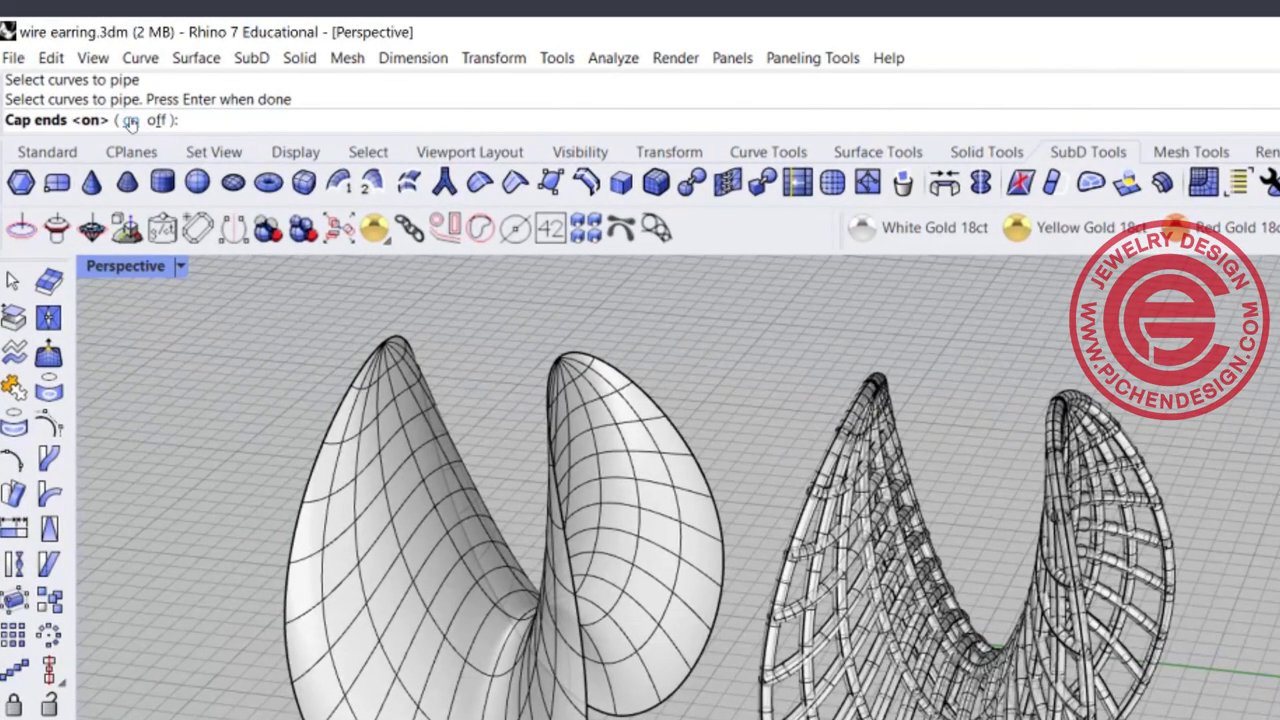
pyautogui.click(130, 120)
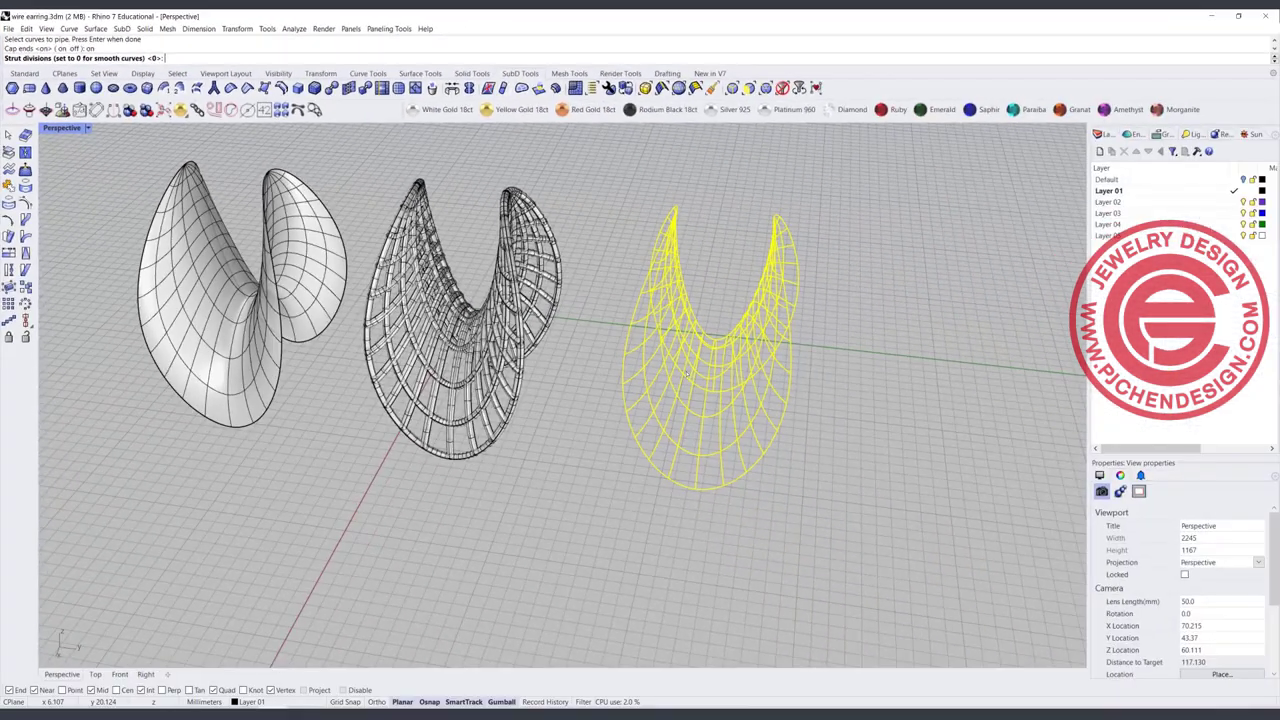
pyautogui.press('Return')
# Step: Switch the Perspective view to Rendered display mode and examine the MultiPipe's joints up close and its overall shape beside the regular pipes
pyautogui.moveTo(792, 443); pyautogui.dragTo(668, 424, button='right')
pyautogui.scroll(4, 668, 424)
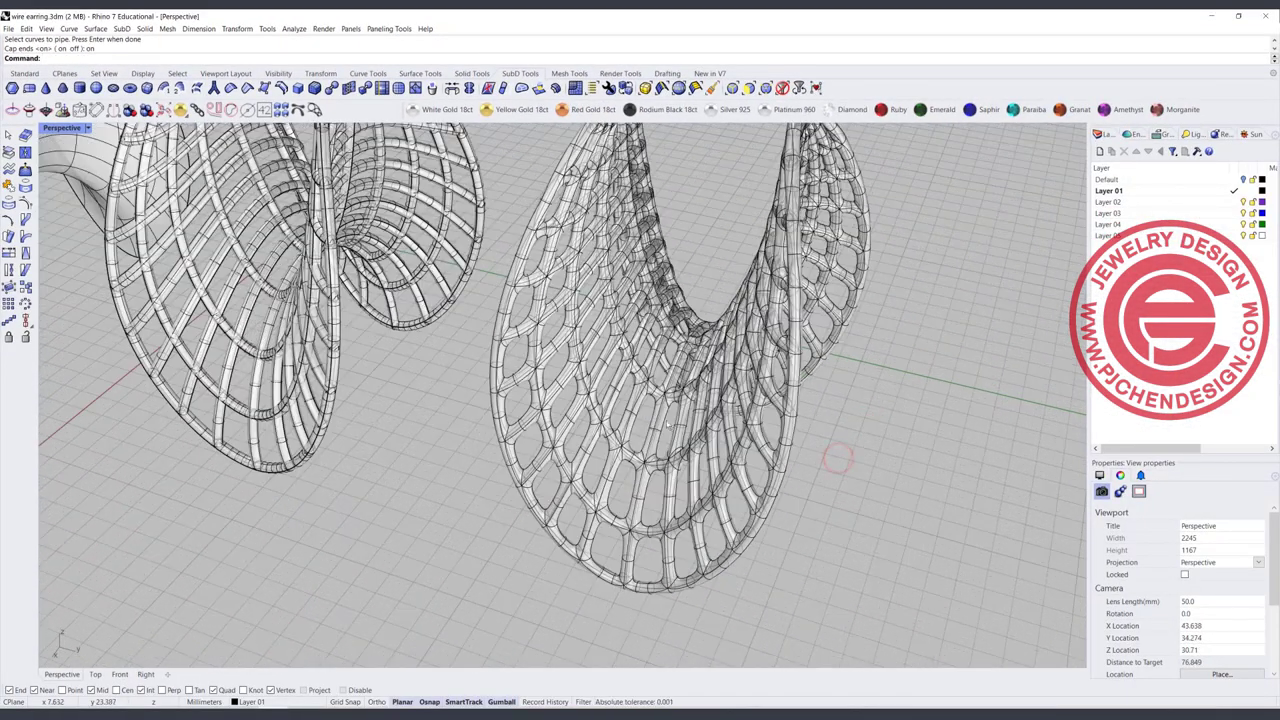
pyautogui.click(88, 128)
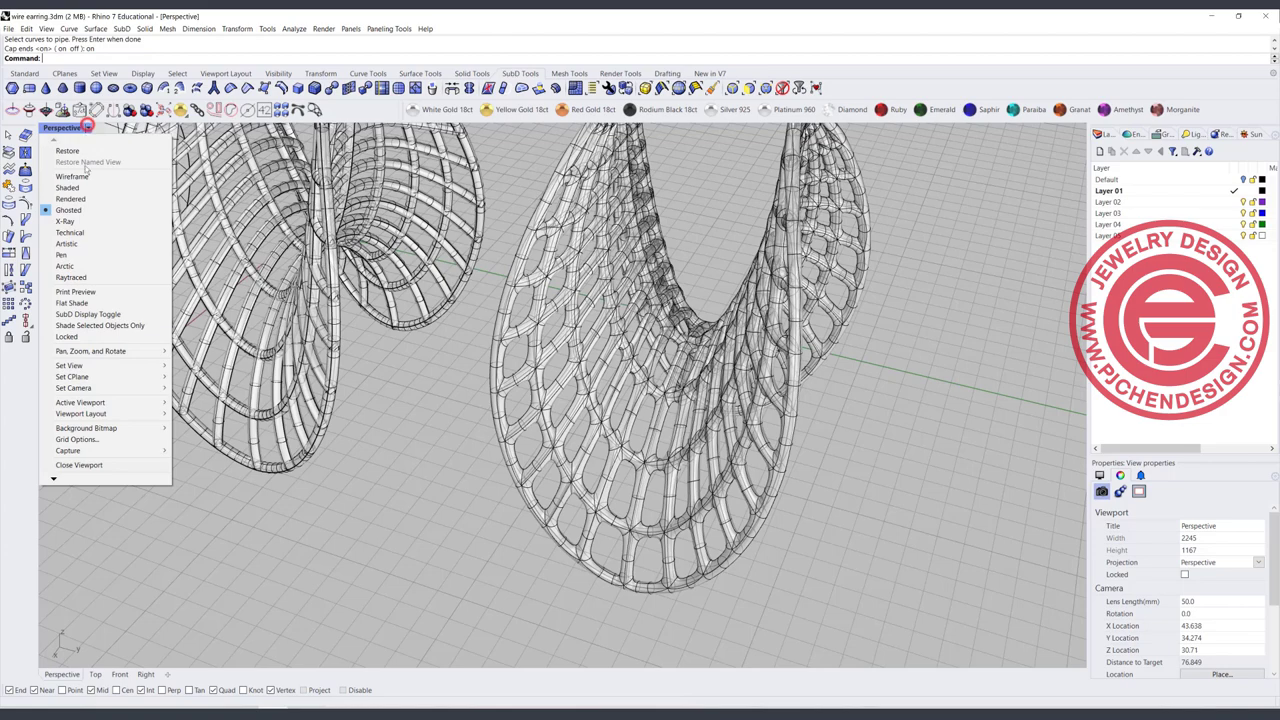
pyautogui.click(80, 205)
pyautogui.scroll(-4, 698, 404)
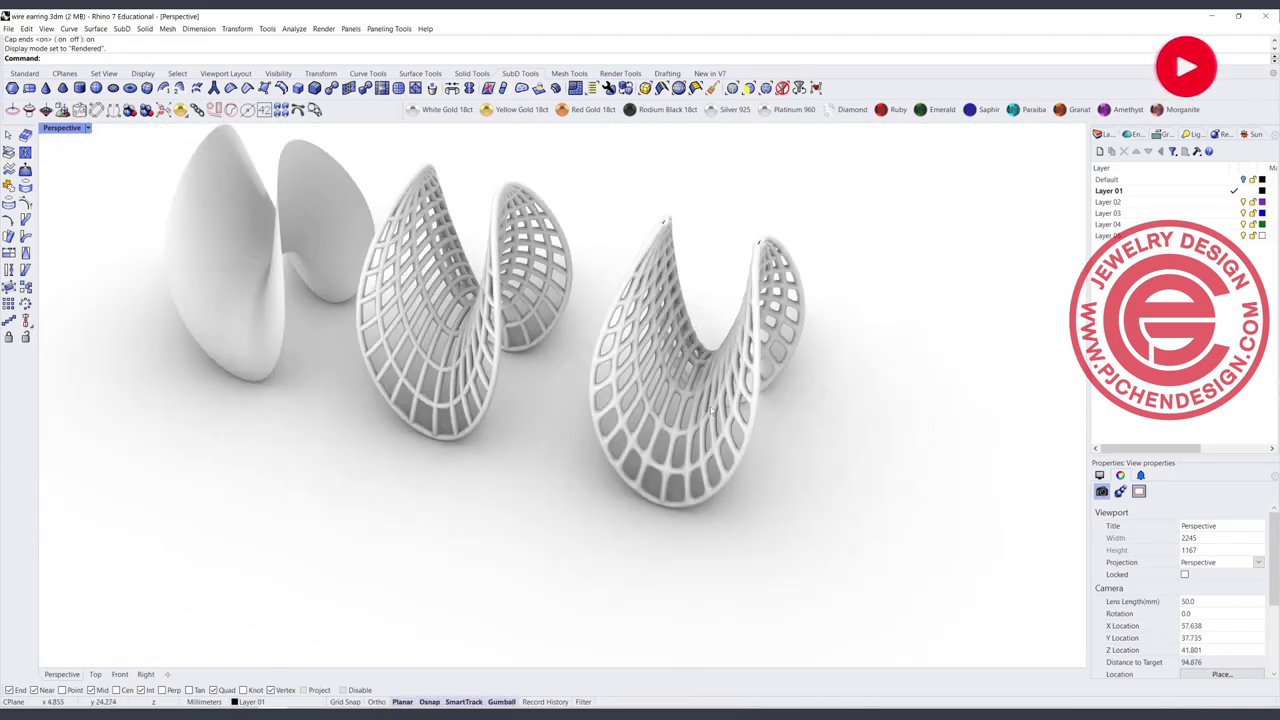
pyautogui.moveTo(640, 410); pyautogui.dragTo(705, 423, button='right')
pyautogui.scroll(8, 705, 423)
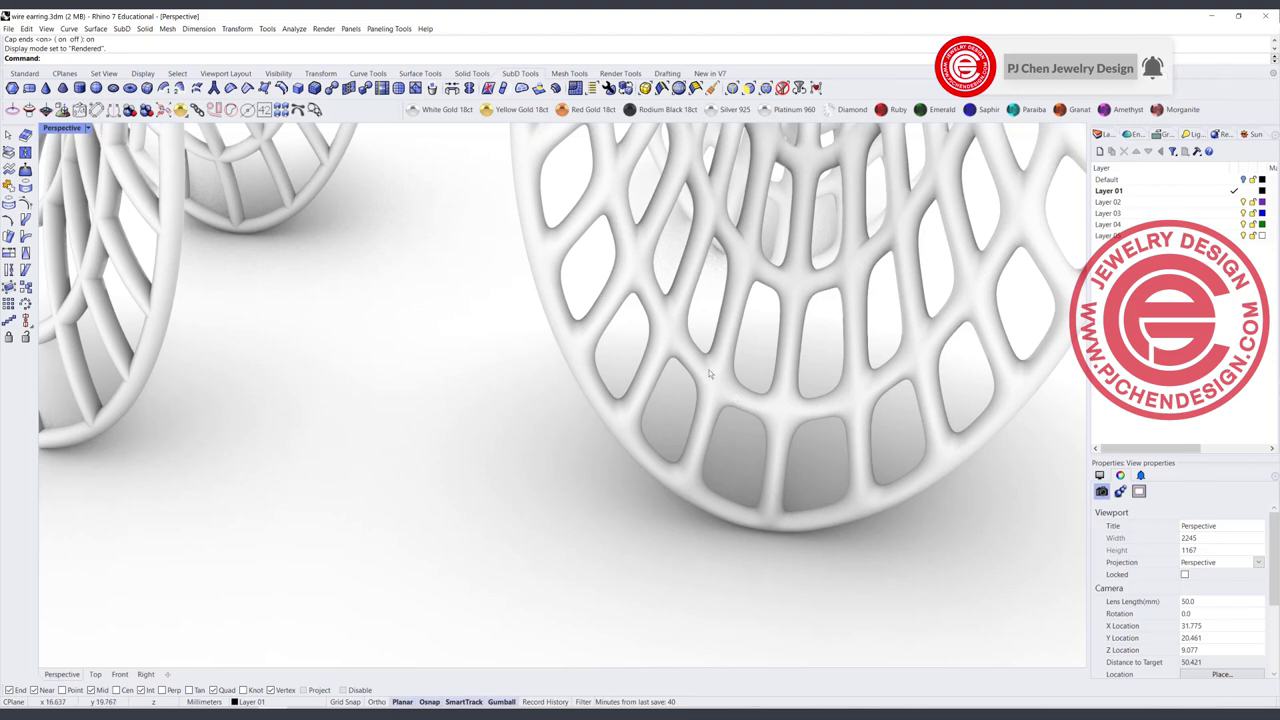
pyautogui.scroll(-6, 652, 375)
pyautogui.scroll(-2, 732, 398)
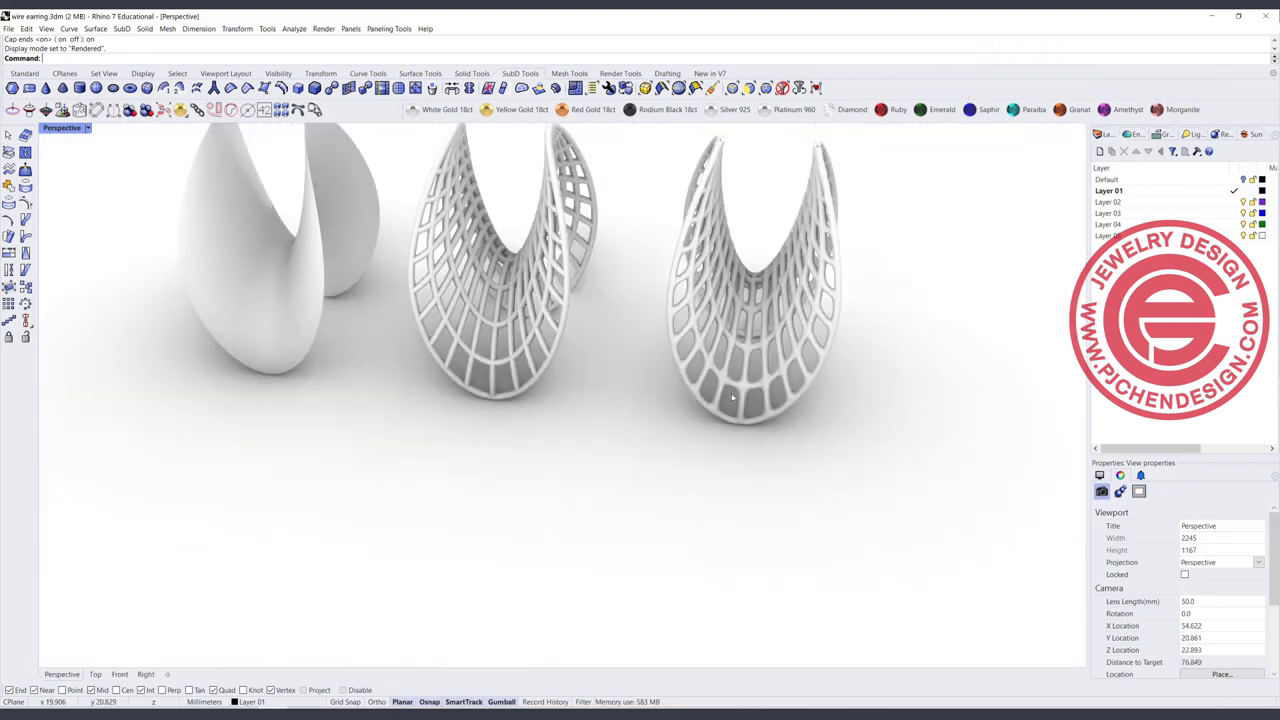
pyautogui.scroll(-2, 676, 383)
pyautogui.moveTo(676, 383); pyautogui.dragTo(706, 410, button='right')
pyautogui.moveTo(561, 412); pyautogui.dragTo(700, 418, button='right')
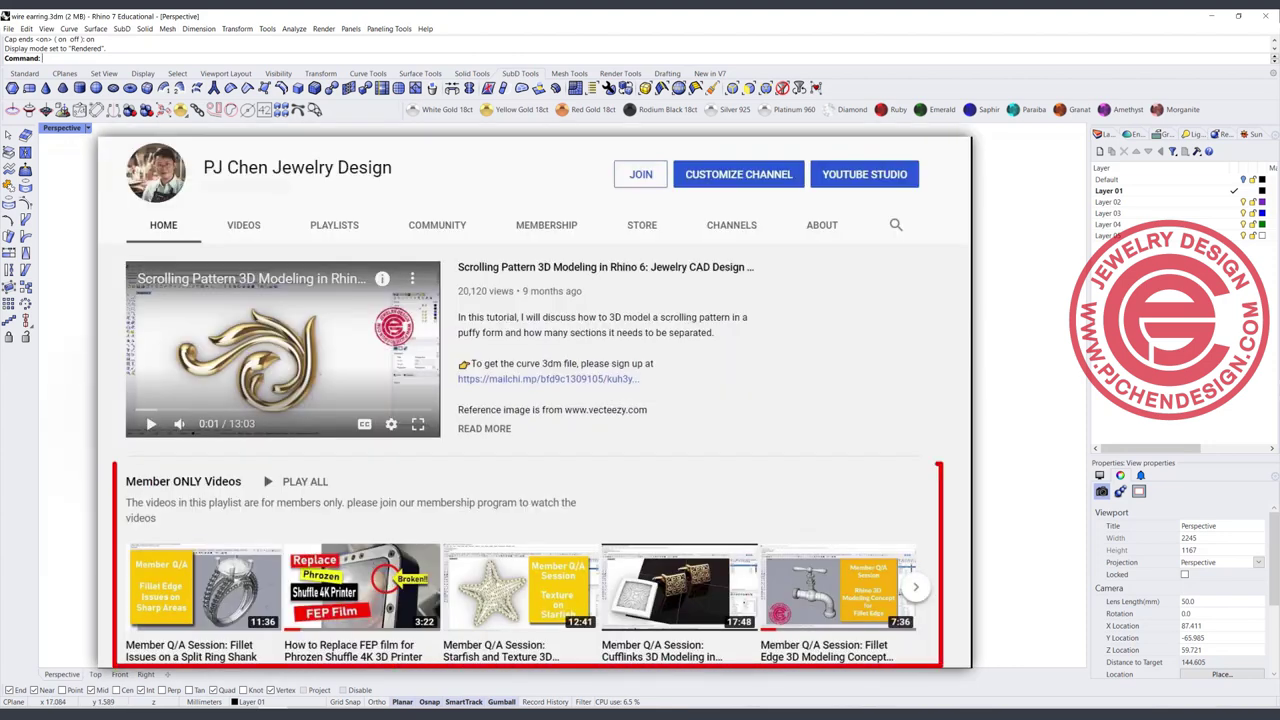
pyautogui.scroll(2, 563, 400)
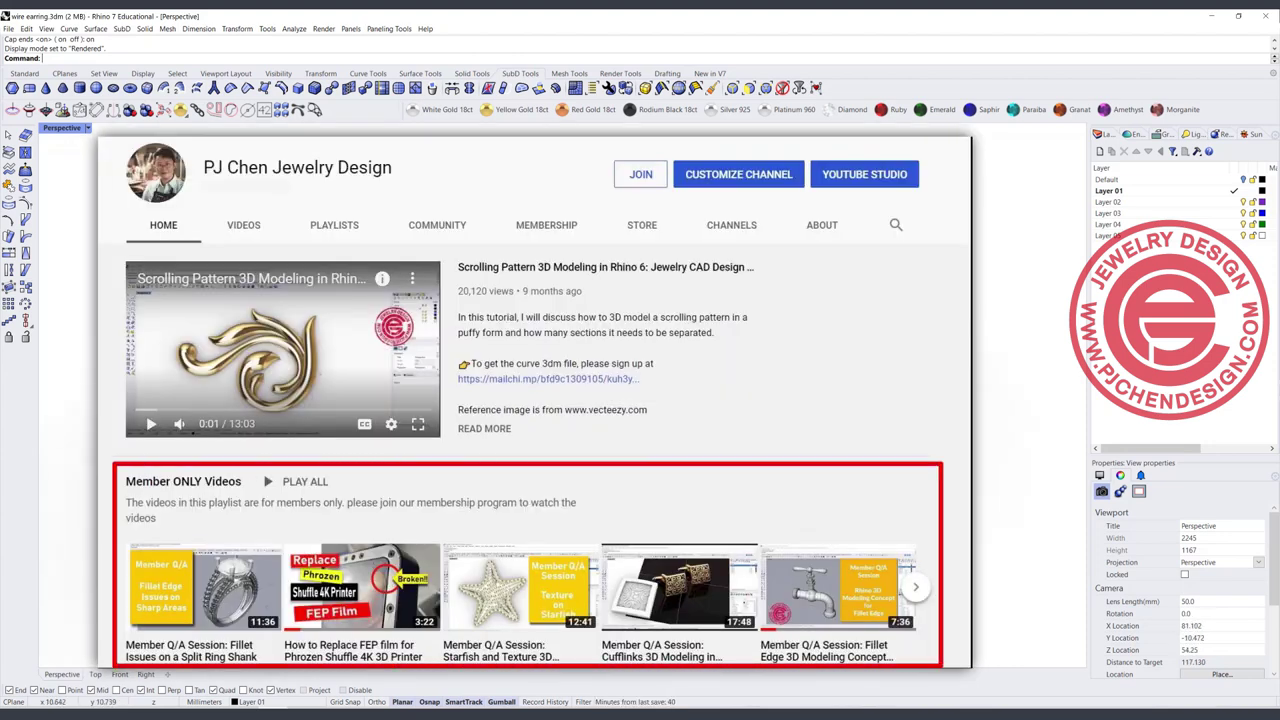
pyautogui.moveTo(700, 430); pyautogui.dragTo(630, 420, button='right')
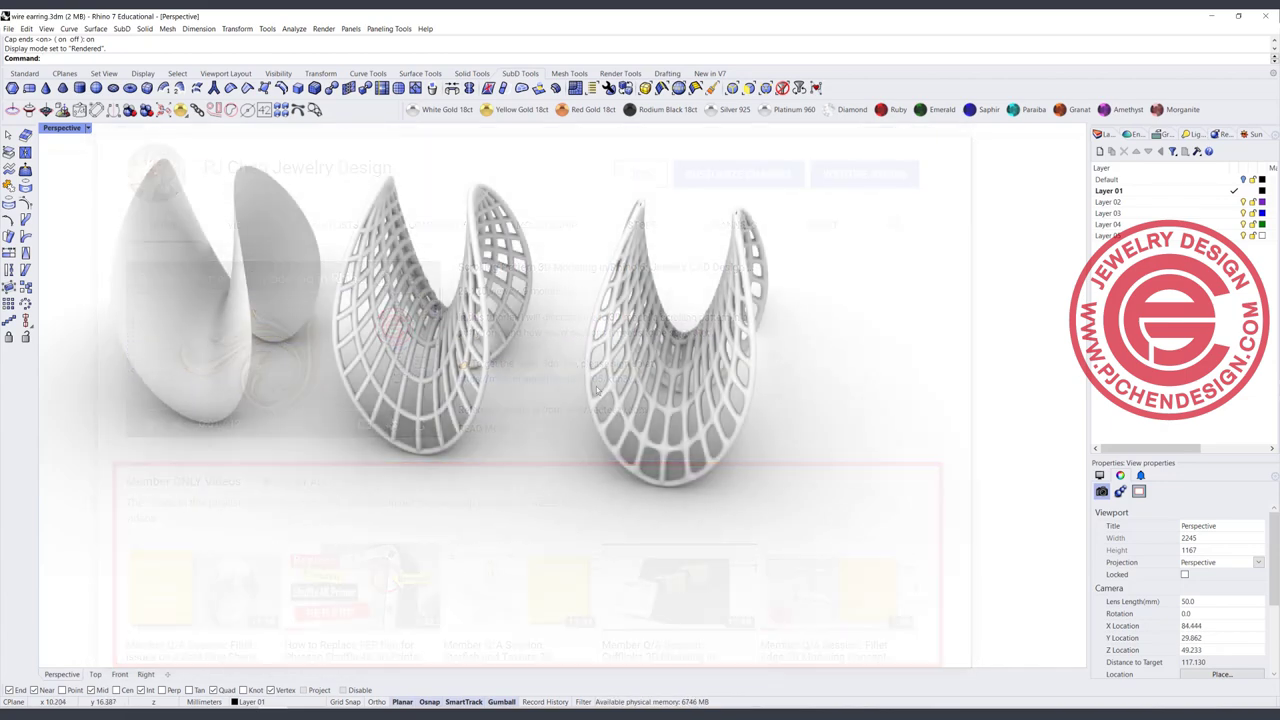